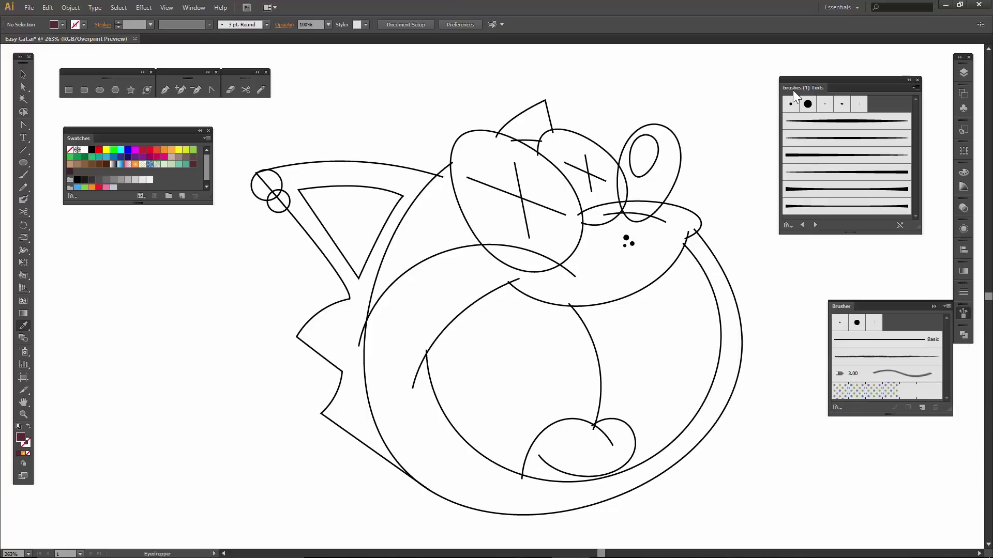
# Close the extra Brushes panel and apply the thinner double-tapered art brush to the crossed lines in both eyes
pyautogui.click(934, 306)
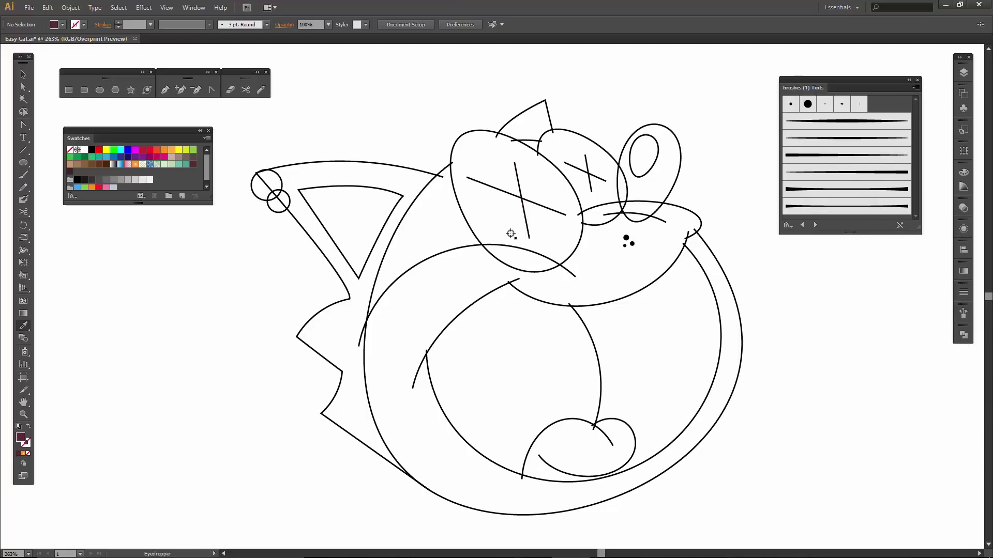
pyautogui.press('v')
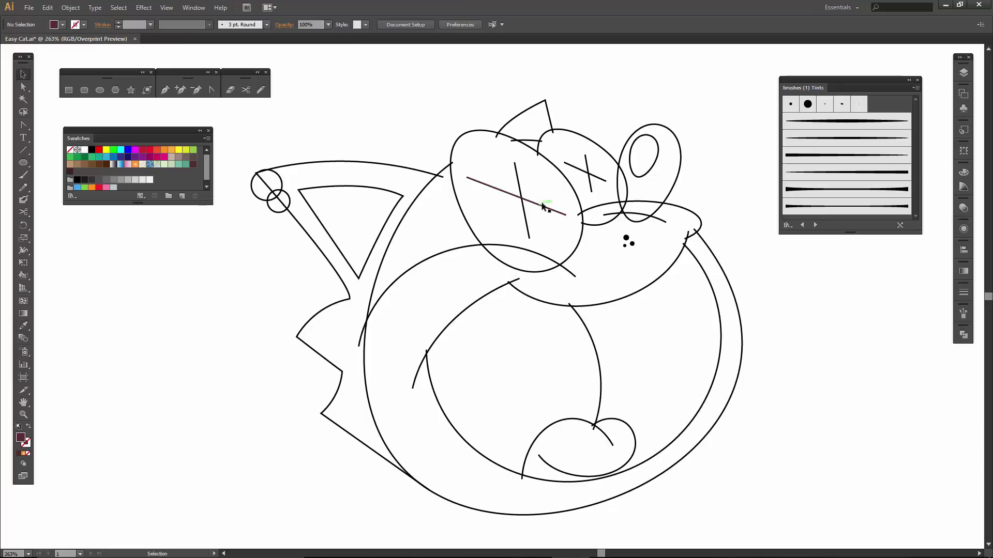
pyautogui.click(543, 205)
pyautogui.click(831, 138)
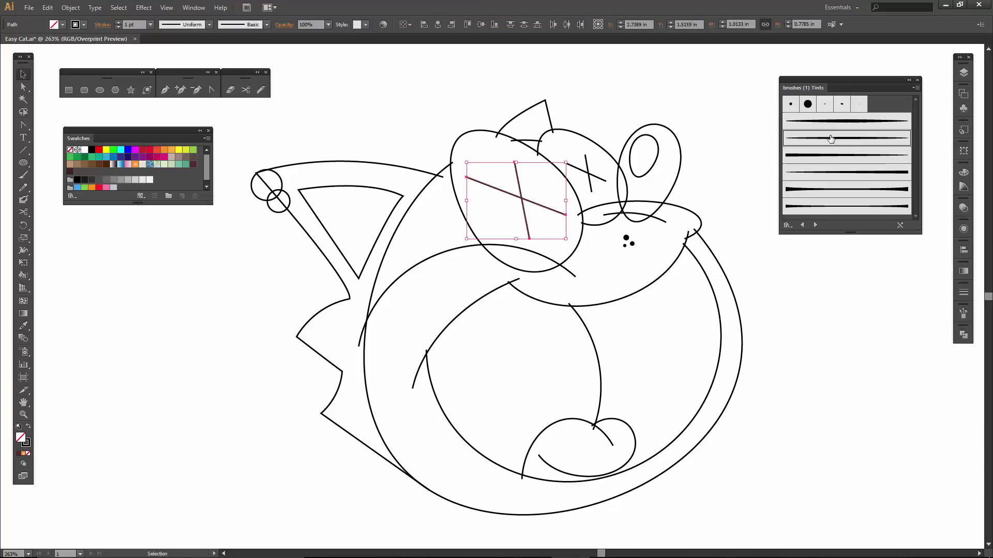
pyautogui.click(592, 189)
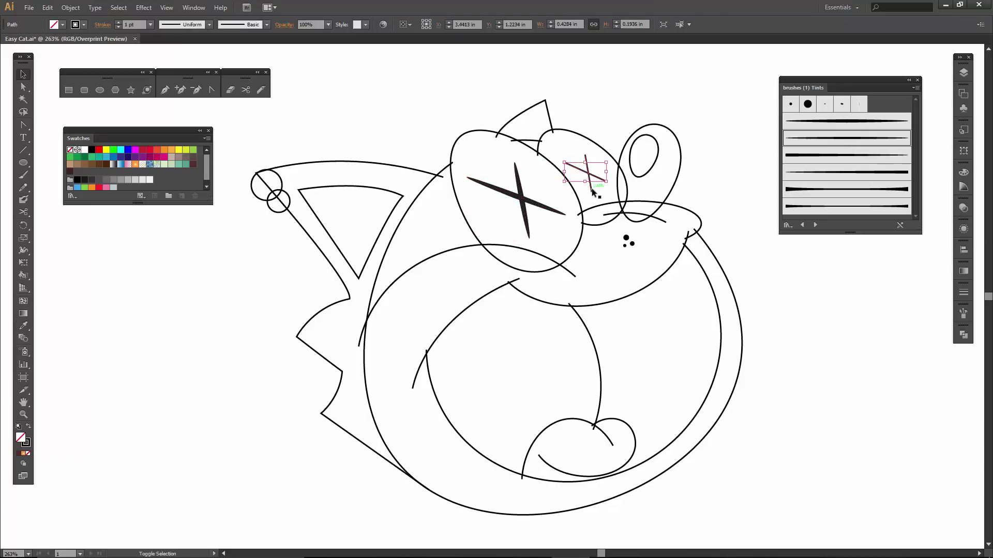
pyautogui.click(832, 139)
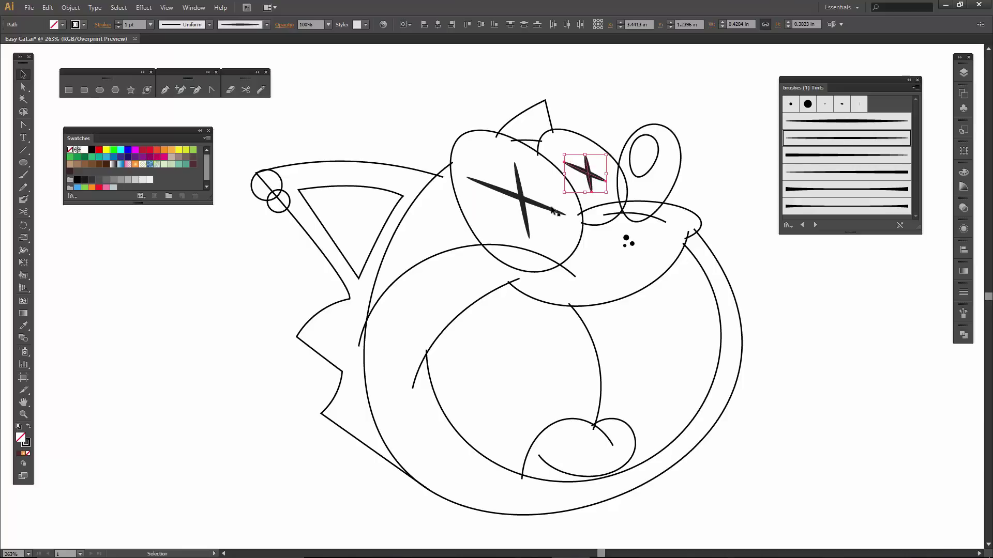
# Give the steeper line of the X in each eye the thicker double-tapered art brush
pyautogui.click(524, 223)
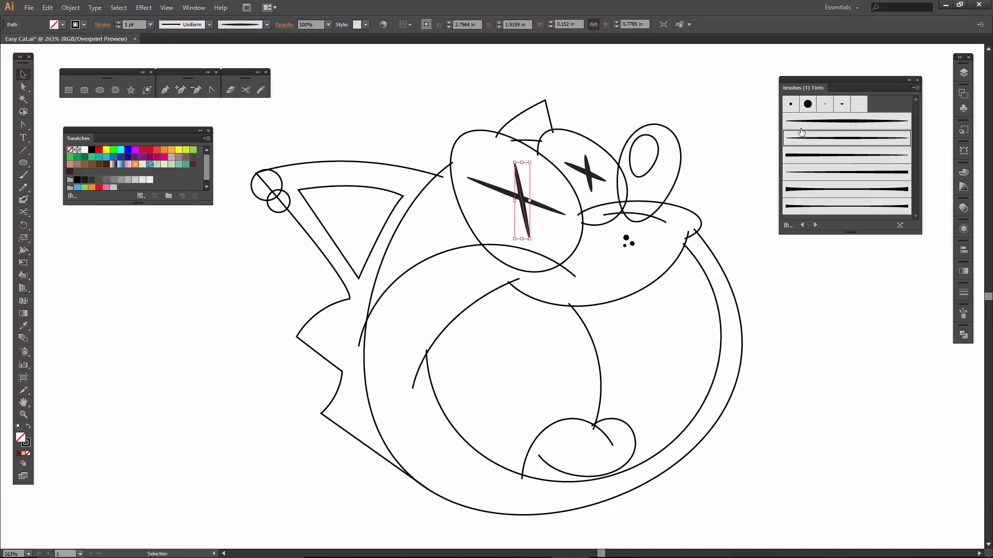
pyautogui.click(836, 121)
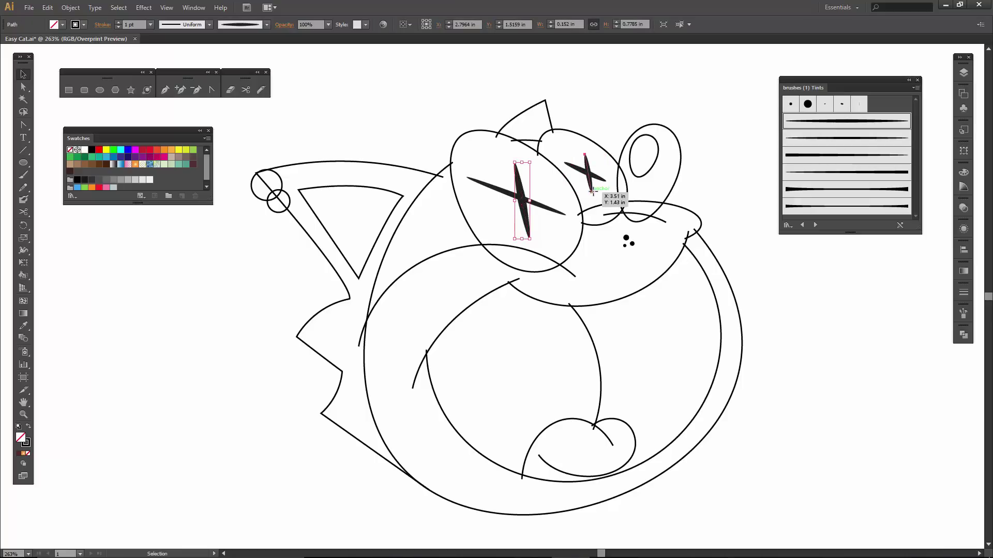
pyautogui.click(592, 191)
pyautogui.click(814, 128)
pyautogui.click(691, 137)
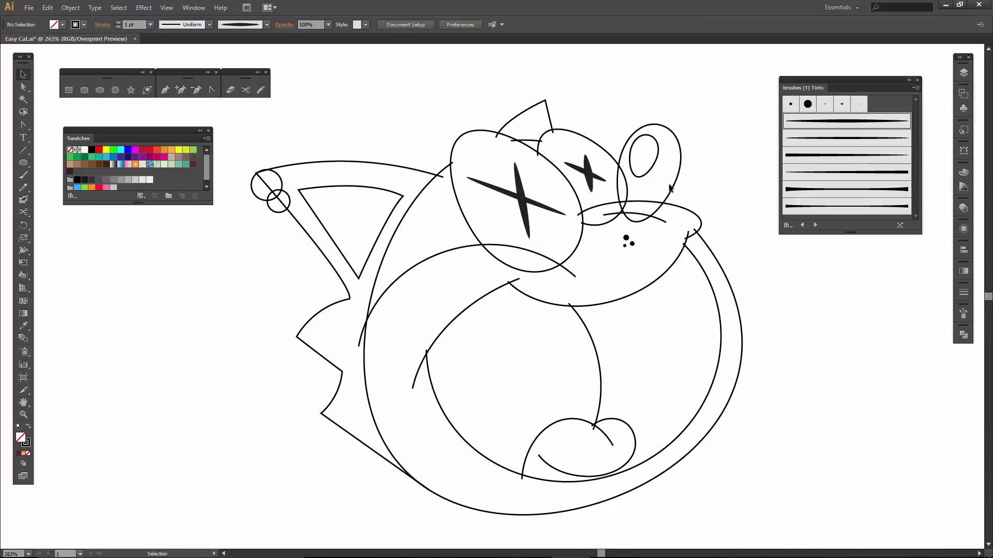
# Apply the thicker double-tapered art brush to the short crease under the nose
pyautogui.click(656, 219)
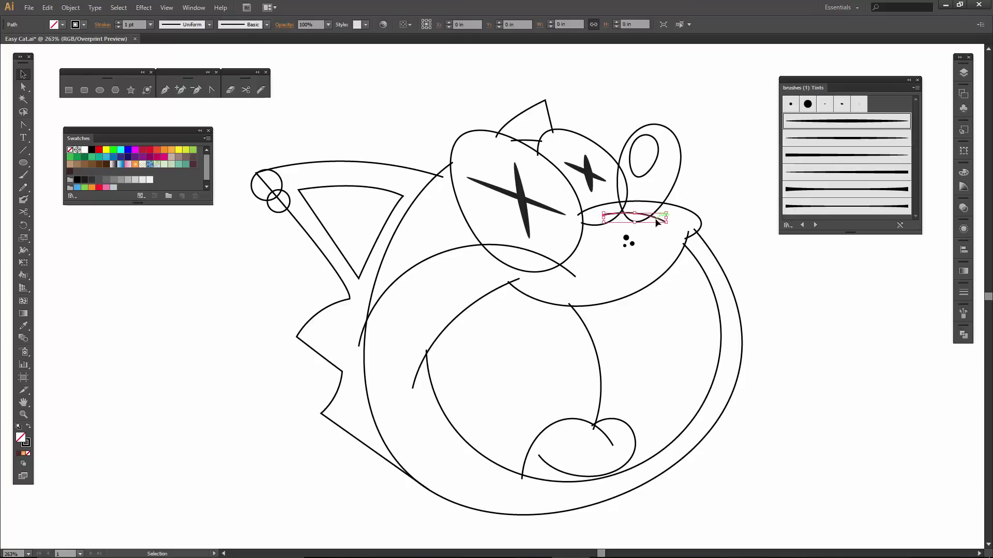
pyautogui.click(841, 128)
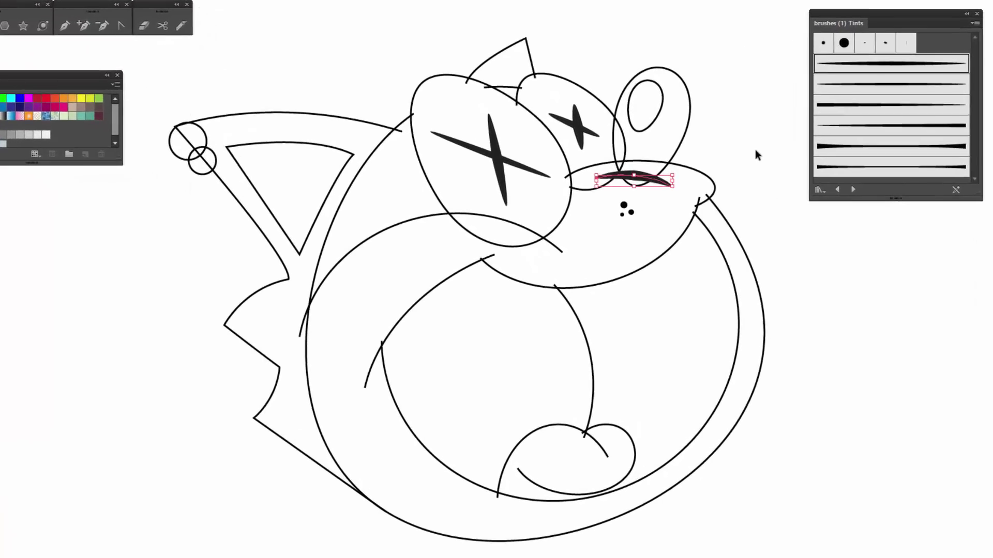
pyautogui.click(689, 259)
# Apply the art brush that tapers from thick to thin to the large cheek arc and increase its stroke weight
pyautogui.click(562, 250)
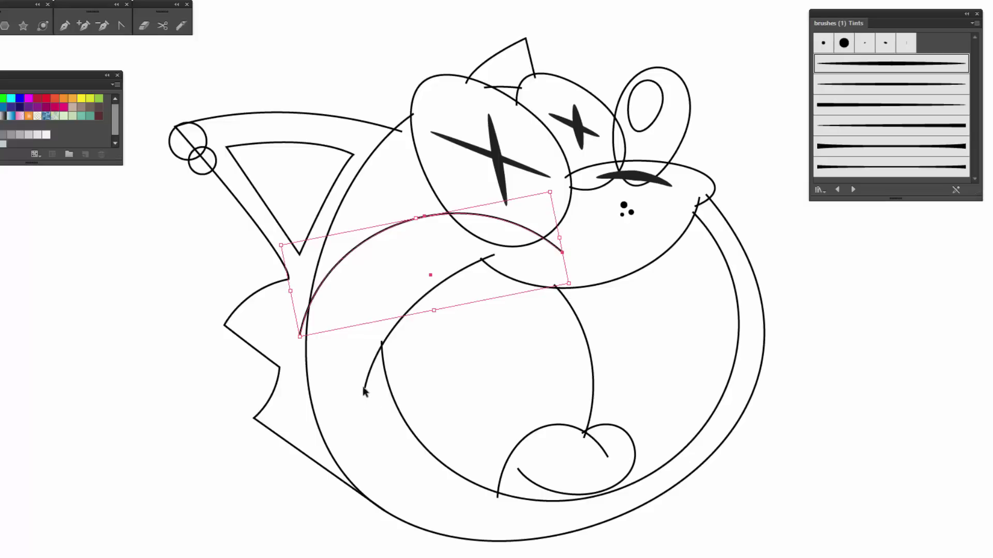
pyautogui.click(610, 231)
pyautogui.click(556, 246)
pyautogui.click(884, 106)
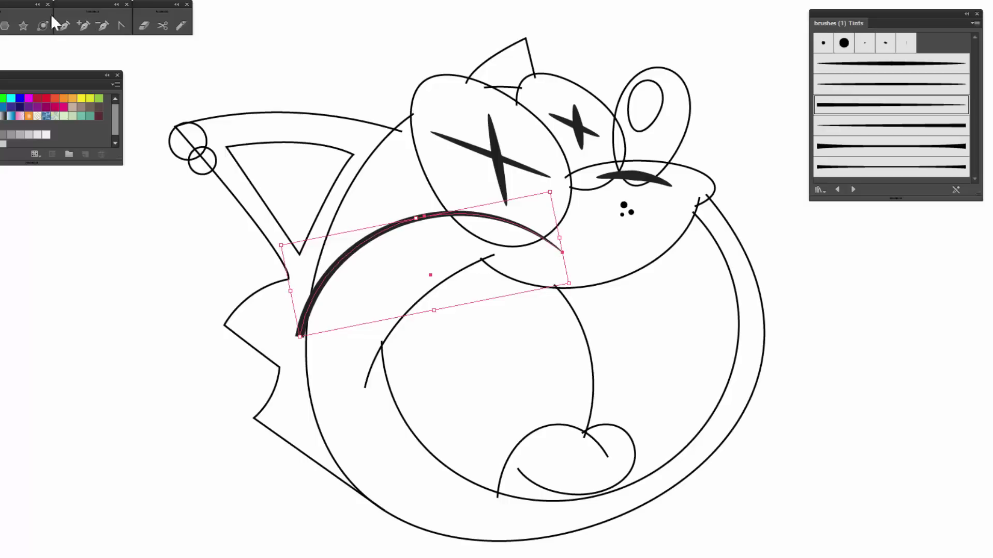
pyautogui.click(253, 44)
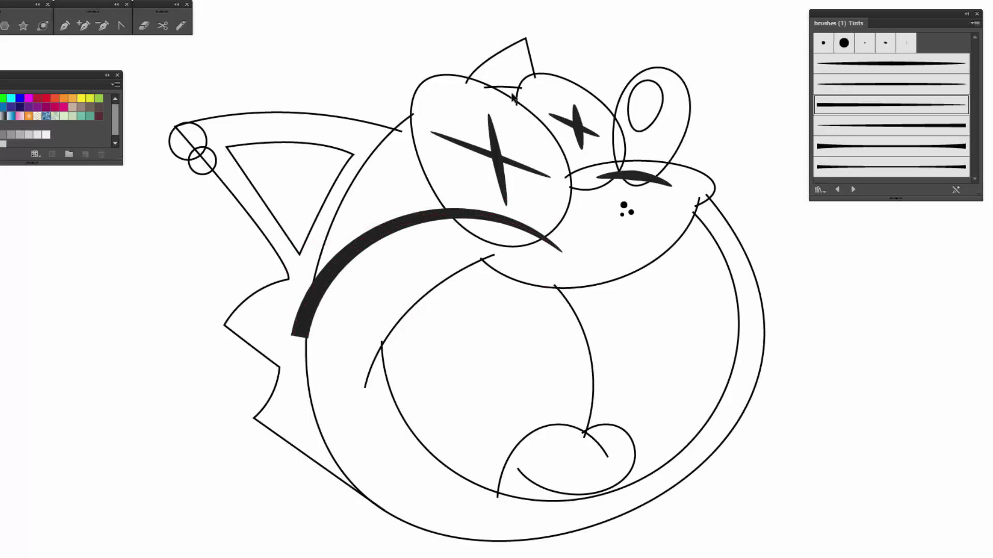
# Select both eye outlines together and increase their stroke weight to a bold line
pyautogui.click(535, 114)
pyautogui.keyDown('shift'); pyautogui.click(574, 85); pyautogui.keyUp('shift')
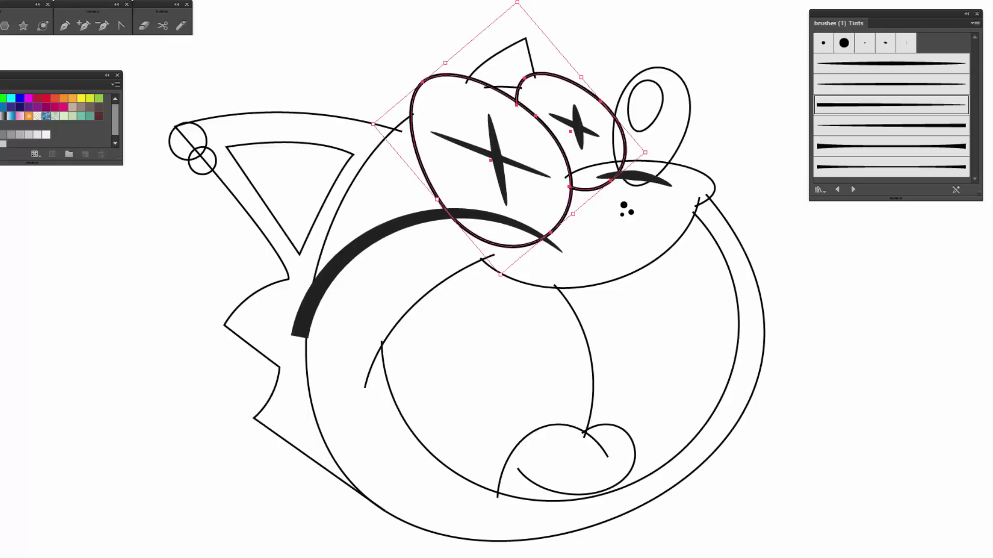
pyautogui.press('Up')
pyautogui.press('Up')
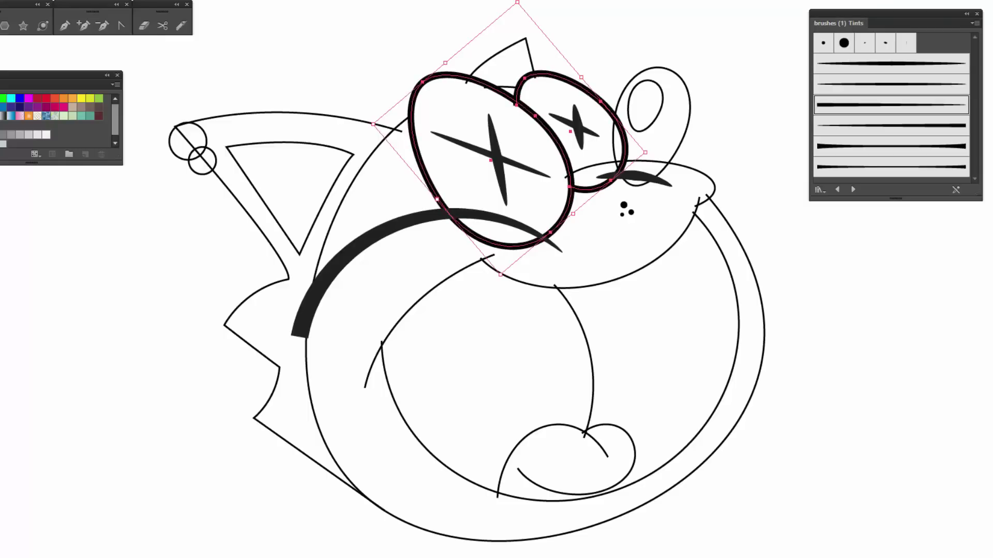
pyautogui.press('Up')
pyautogui.click(350, 52)
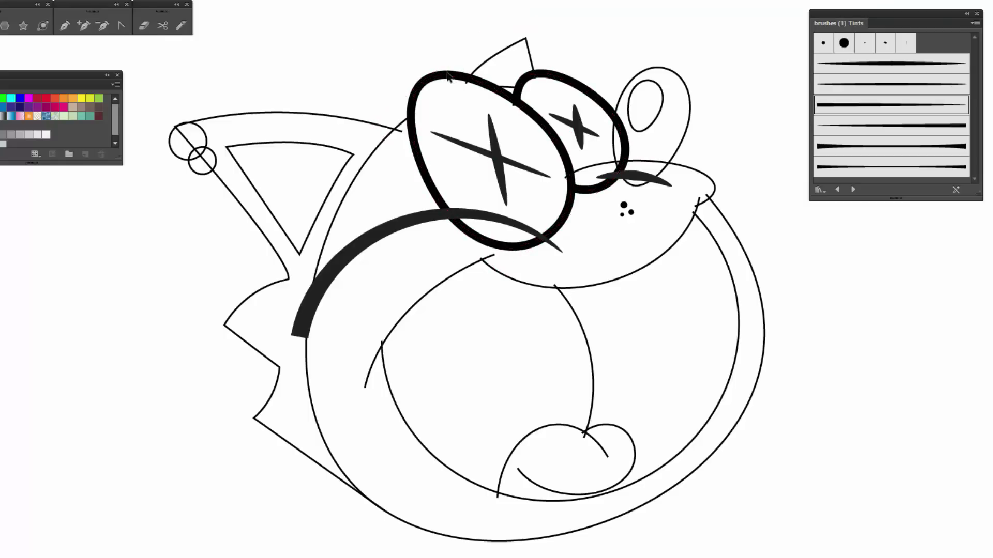
# Increase the stroke weight of the larger eye's outline so it is heavier than the smaller eye's
pyautogui.click(448, 76)
pyautogui.press('Up')
pyautogui.press('Up')
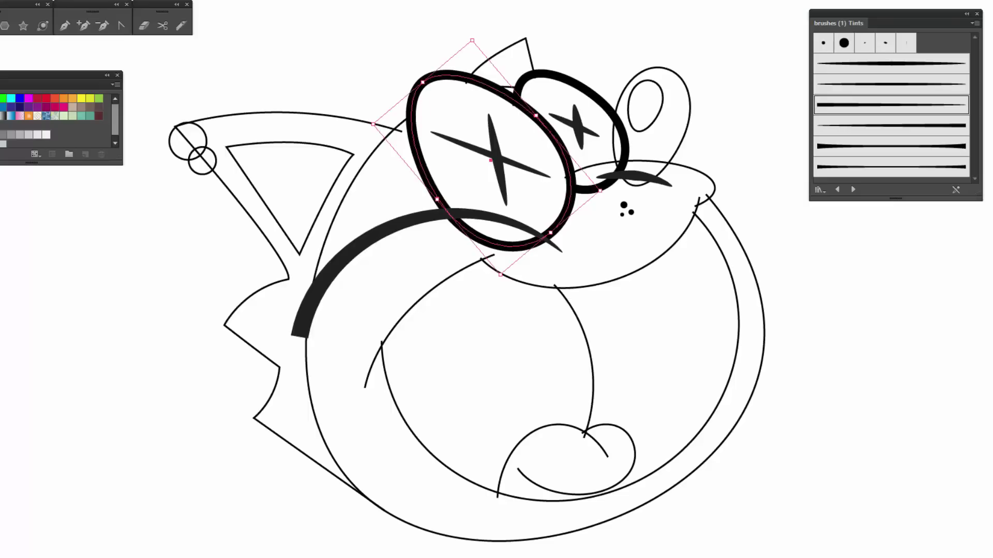
pyautogui.click(253, 43)
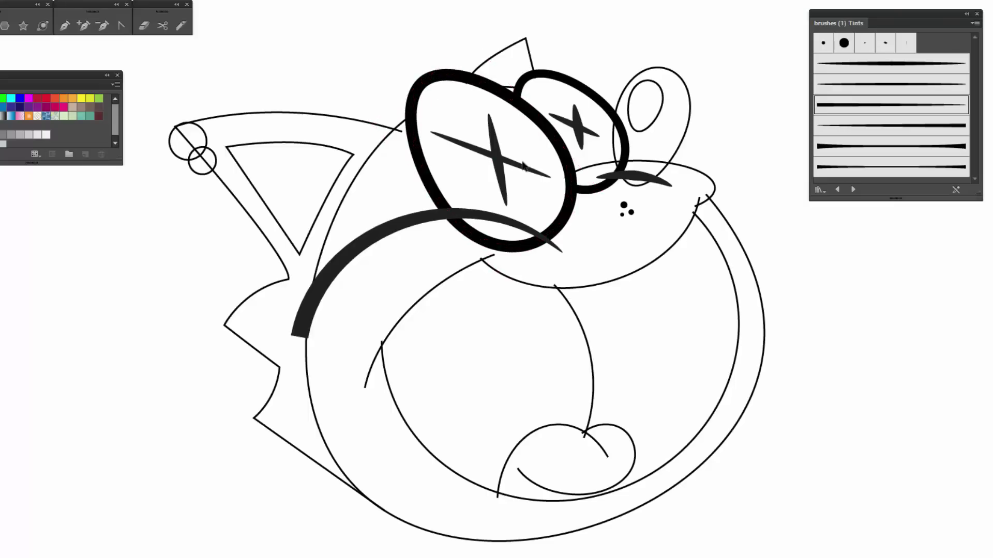
# Increase the stroke weight of the longer diagonal line of the X in the larger eye
pyautogui.click(516, 164)
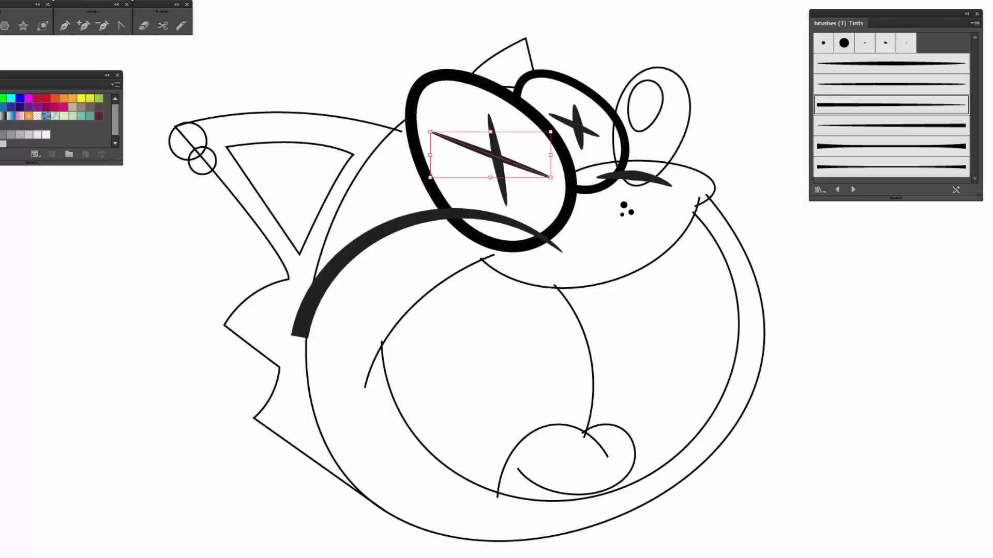
pyautogui.press('Up')
pyautogui.press('Up')
pyautogui.click(294, 47)
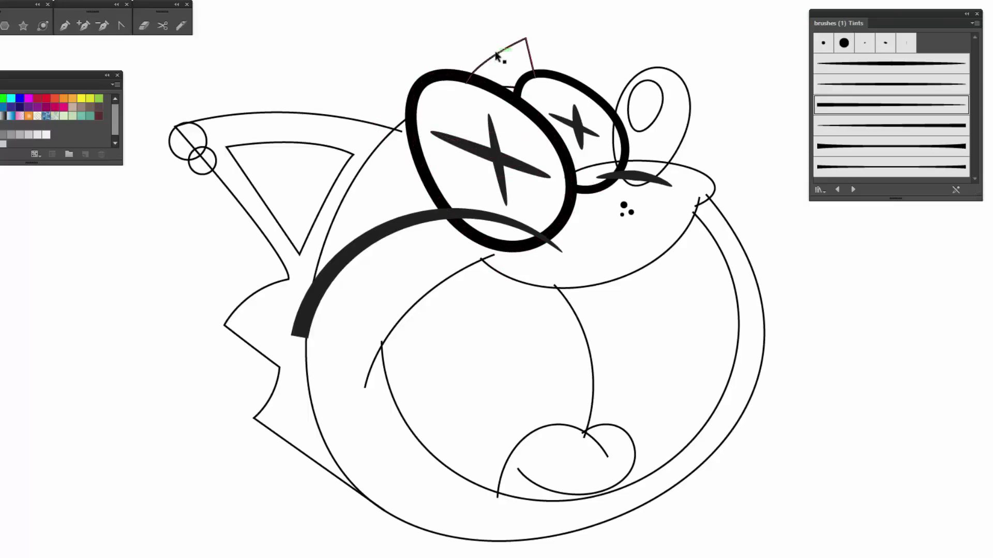
# Increase the stroke weight of the nose's outer ellipse
pyautogui.click(690, 109)
pyautogui.press('Up')
pyautogui.press('Up')
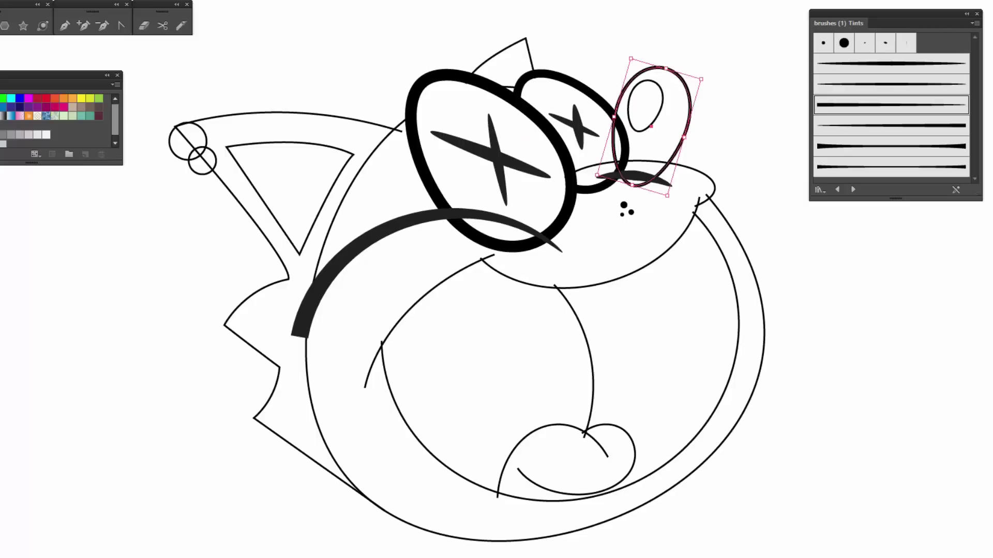
pyautogui.click(714, 16)
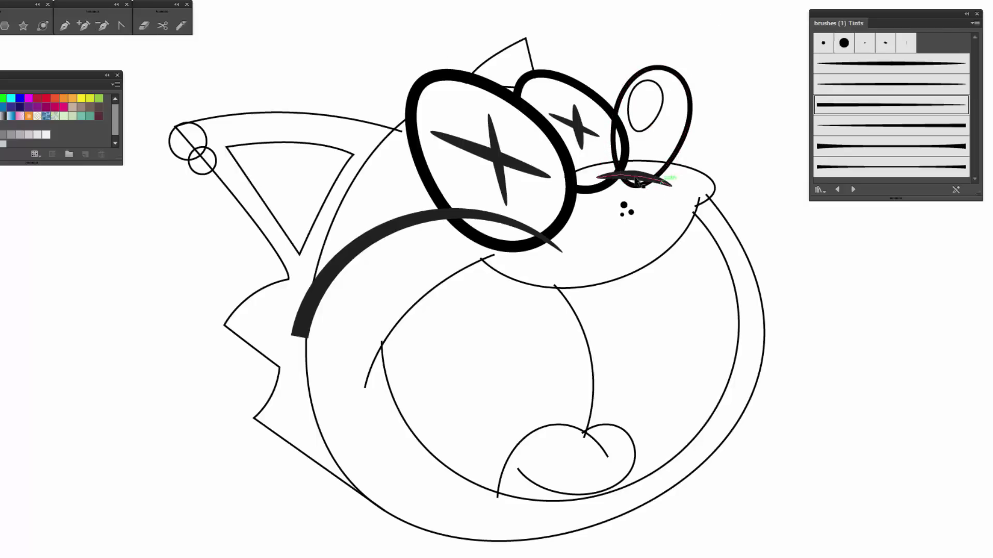
# Reduce the stroke weight of the short crease under the nose
pyautogui.click(667, 189)
pyautogui.click(64, 1)
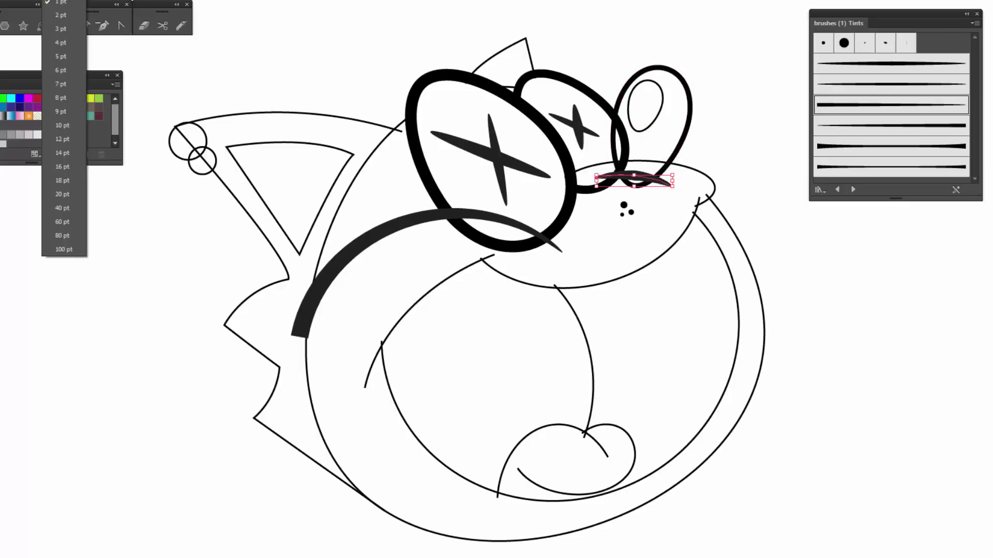
pyautogui.click(61, 3)
pyautogui.click(312, 35)
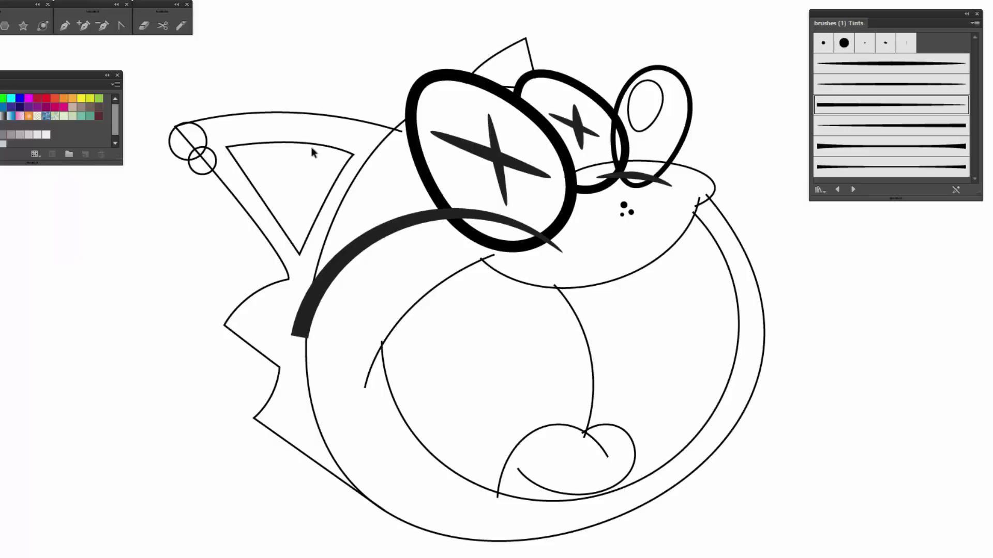
# Apply the thicker double-tapered art brush to the curve running from the corner of the mouth down the cheek
pyautogui.click(433, 287)
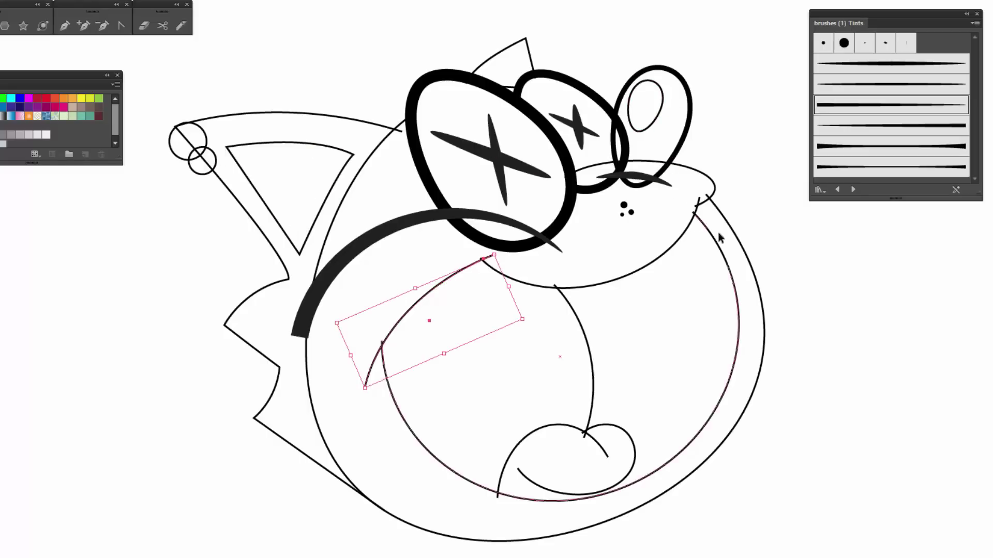
pyautogui.click(455, 349)
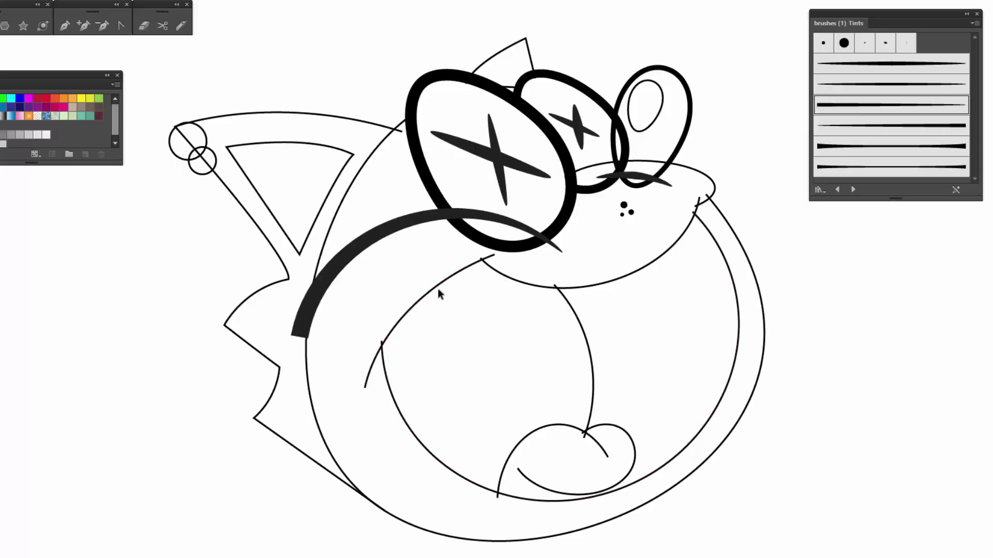
pyautogui.click(437, 290)
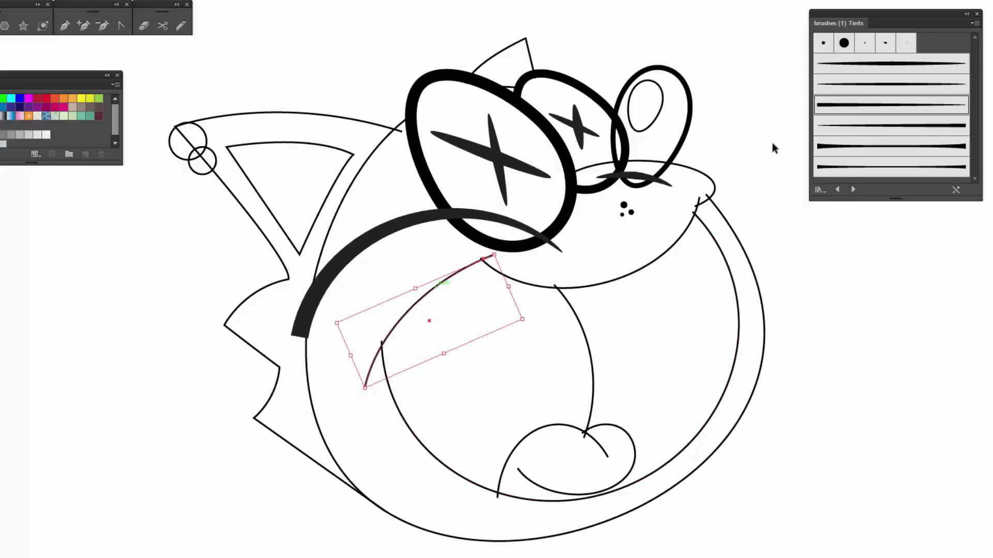
pyautogui.click(869, 85)
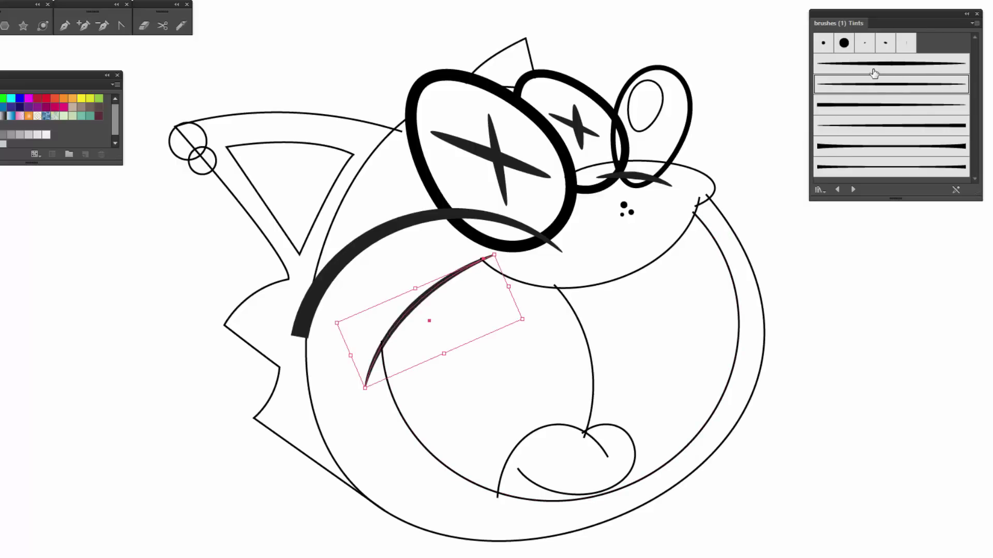
pyautogui.click(875, 68)
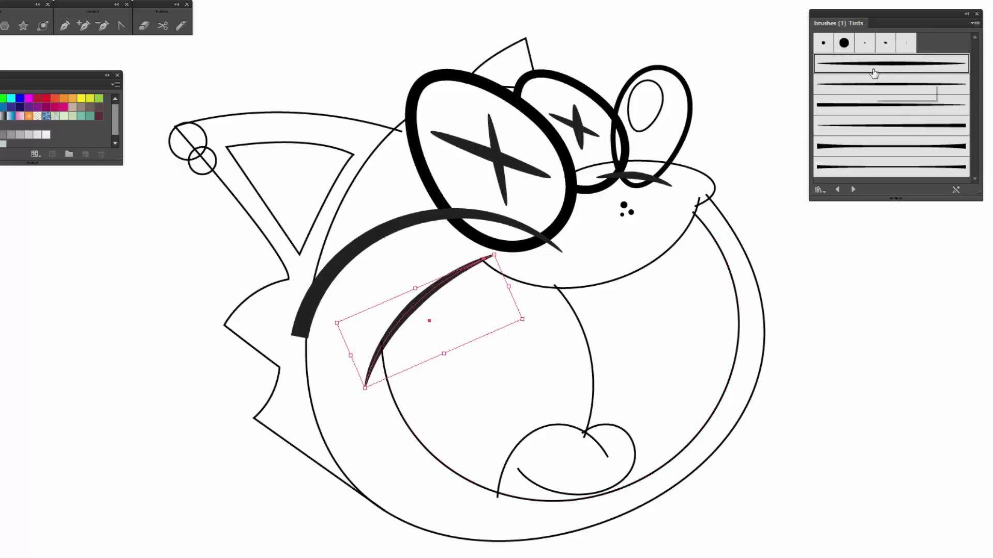
# Apply a one-sided tapered art brush to the snout's lower curve, thick at the mouth corner and thin below the snout's tip
pyautogui.click(641, 271)
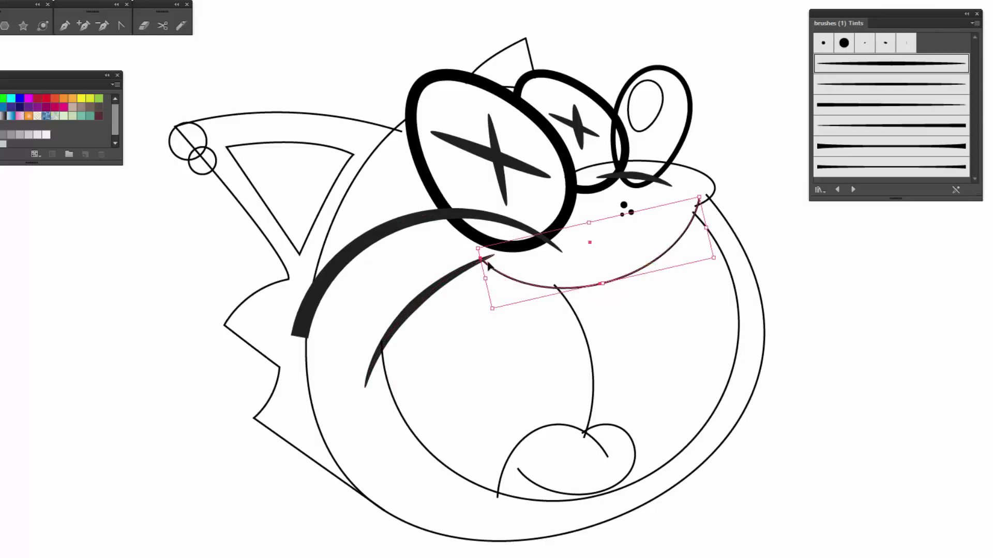
pyautogui.click(846, 106)
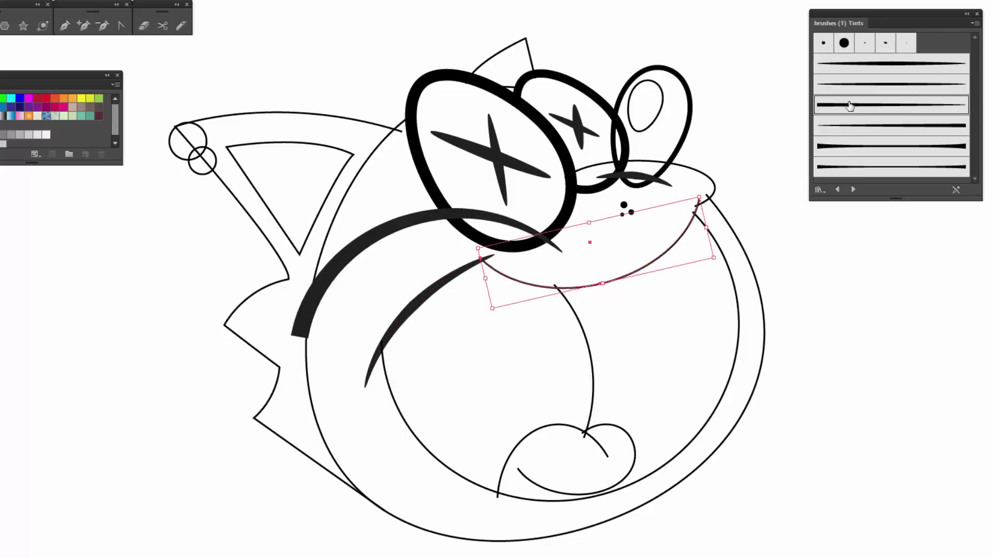
pyautogui.click(860, 131)
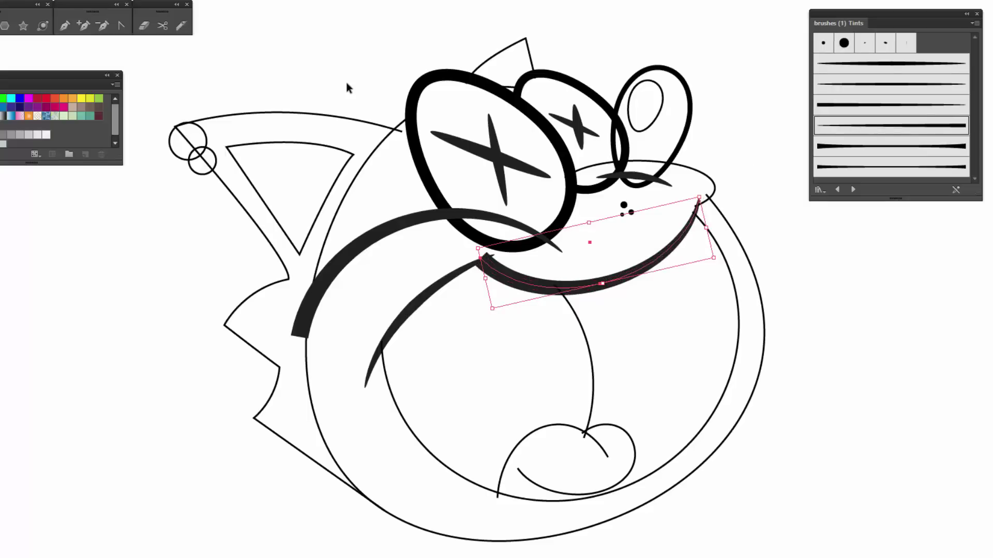
pyautogui.click(376, 127)
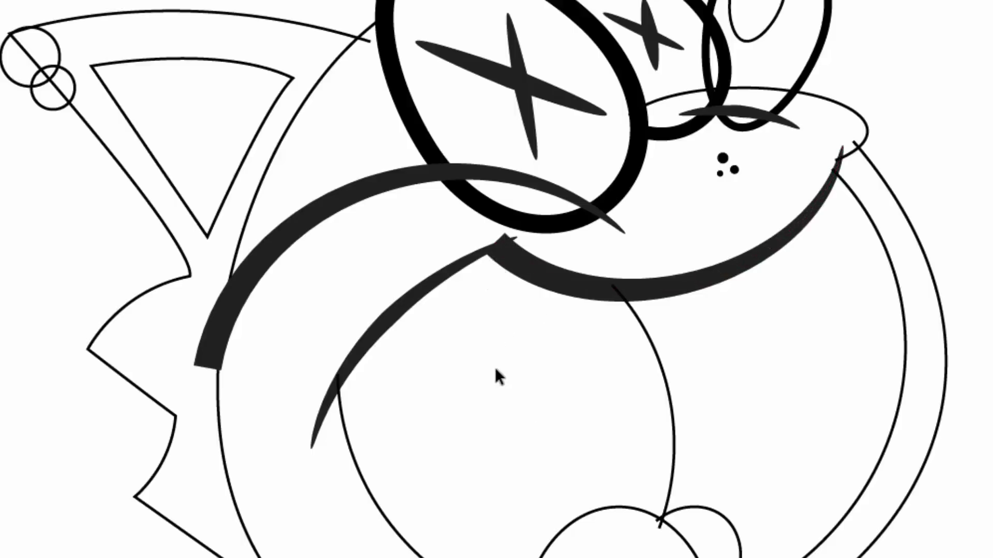
# Apply the same one-sided tapered art brush to the lower outline of the tongue
pyautogui.click(703, 508)
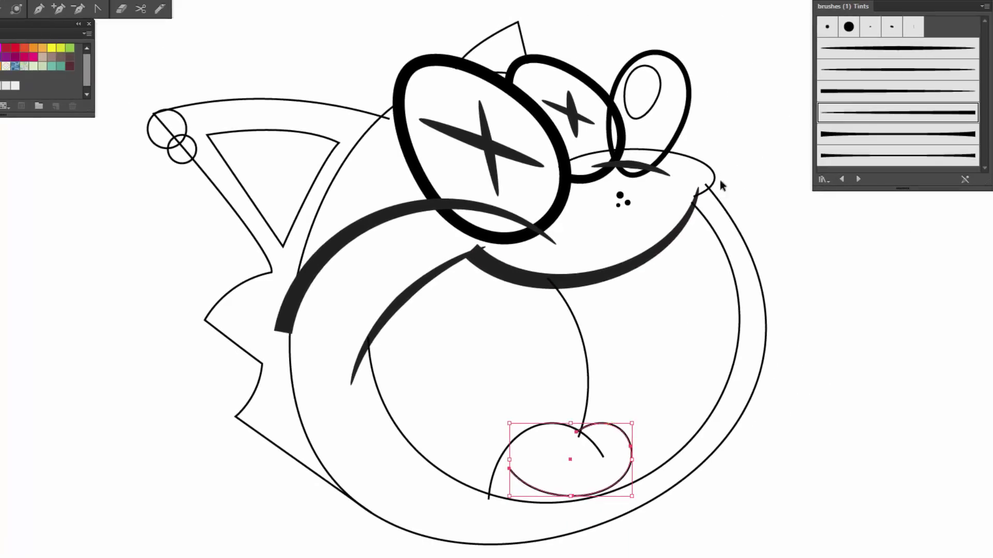
pyautogui.click(849, 108)
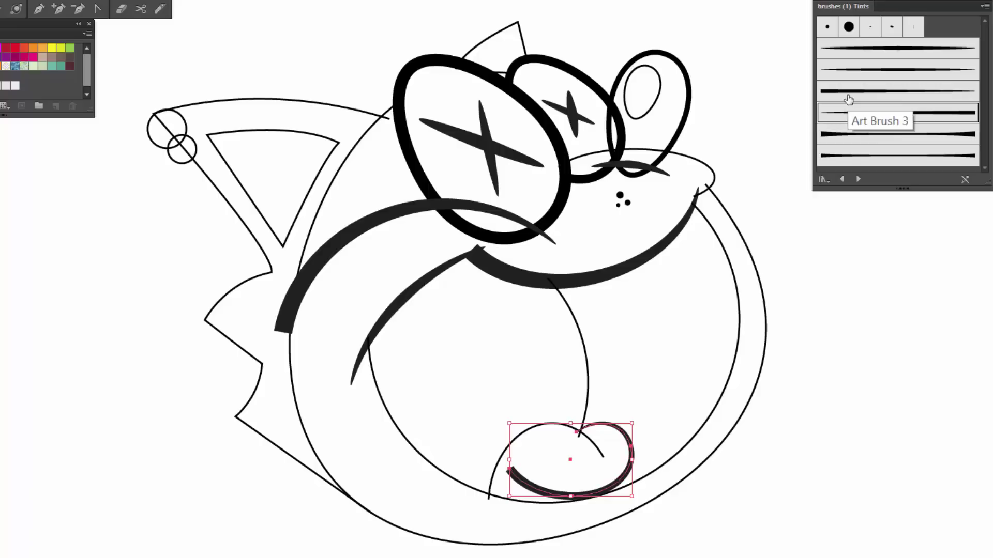
# Apply Art Brush 3 to the tongue's lower outline and to its upper curve
pyautogui.click(849, 99)
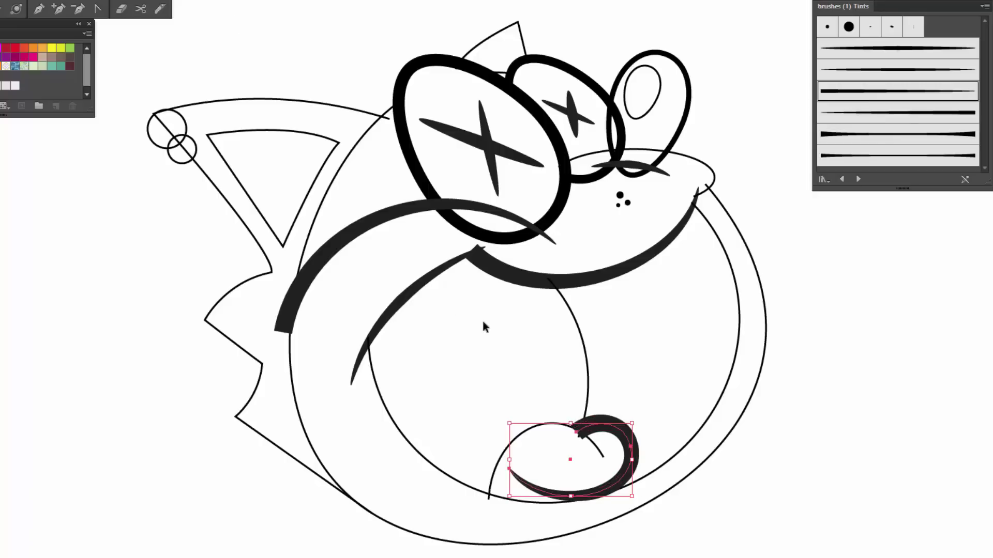
pyautogui.click(533, 418)
pyautogui.click(535, 427)
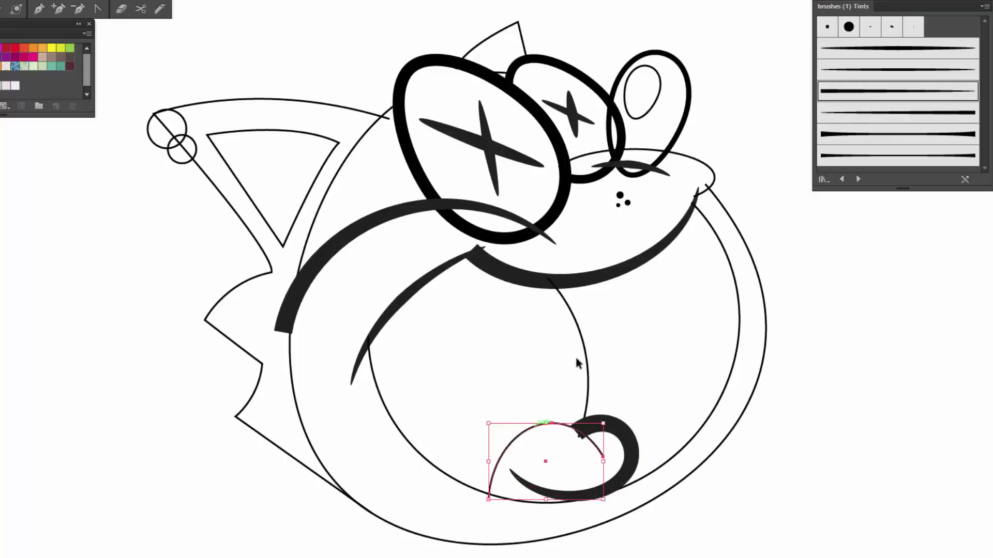
pyautogui.click(847, 98)
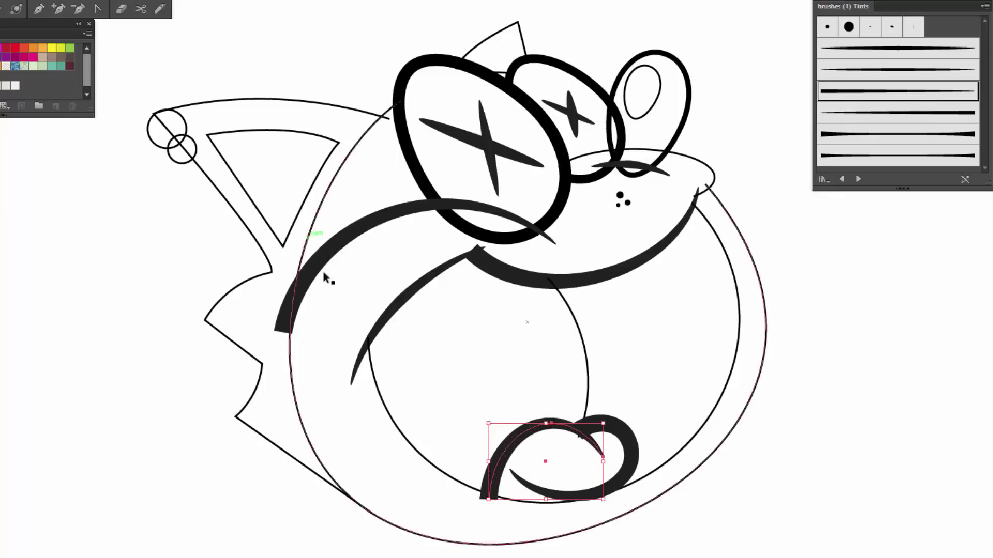
pyautogui.click(462, 349)
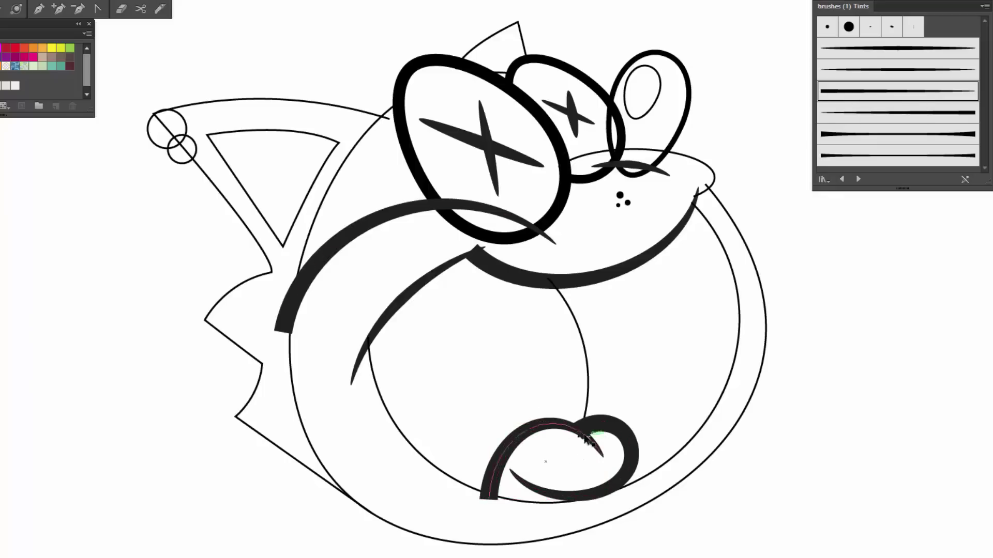
# Apply the art brush that is thick at both ends to the mouth's lower outline and increase its stroke weight
pyautogui.click(729, 261)
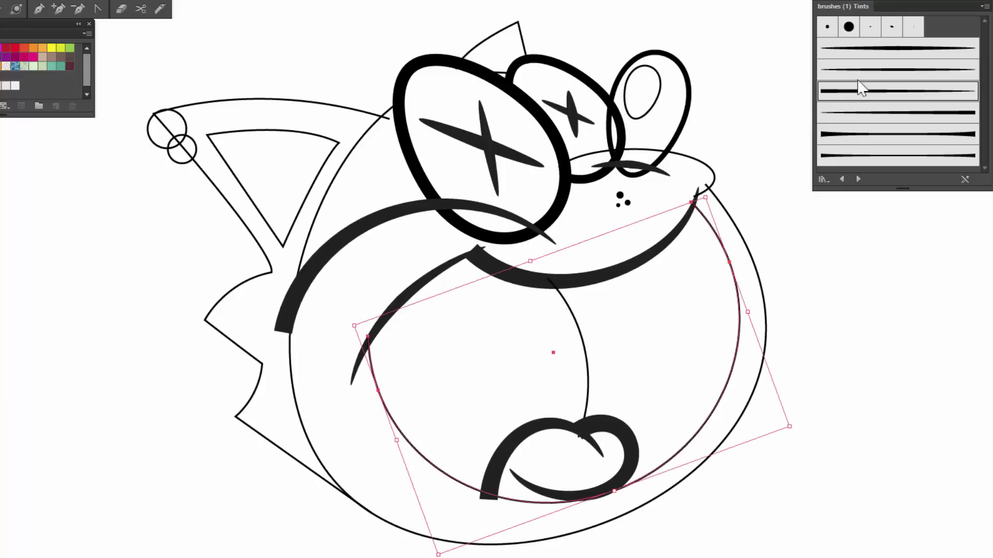
pyautogui.click(850, 135)
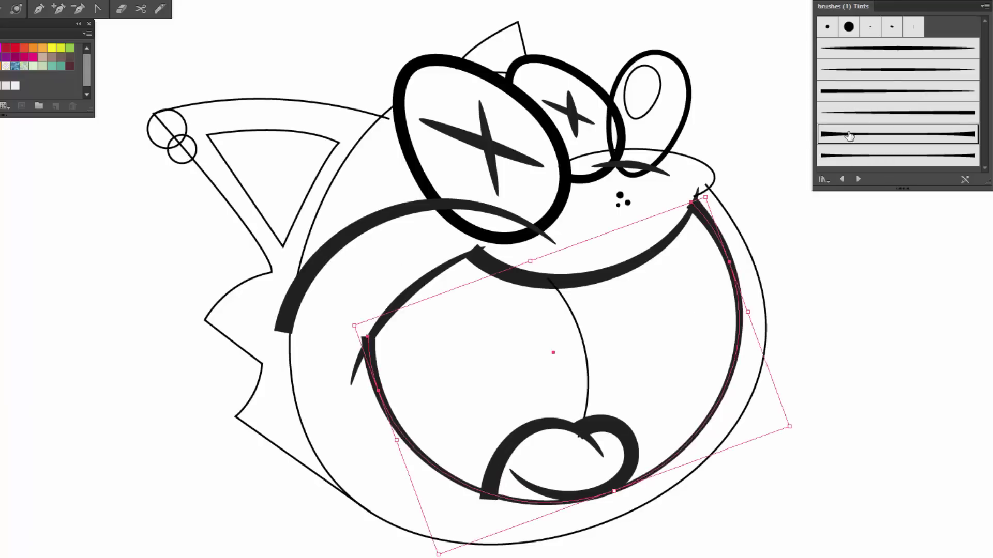
pyautogui.press('Up')
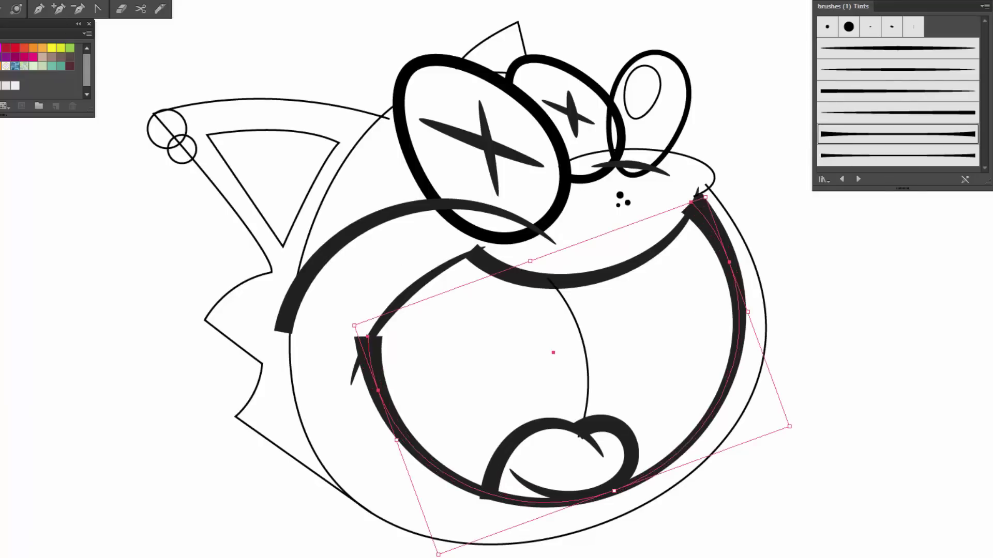
pyautogui.hotkey('ctrl', 'shift', 'a')
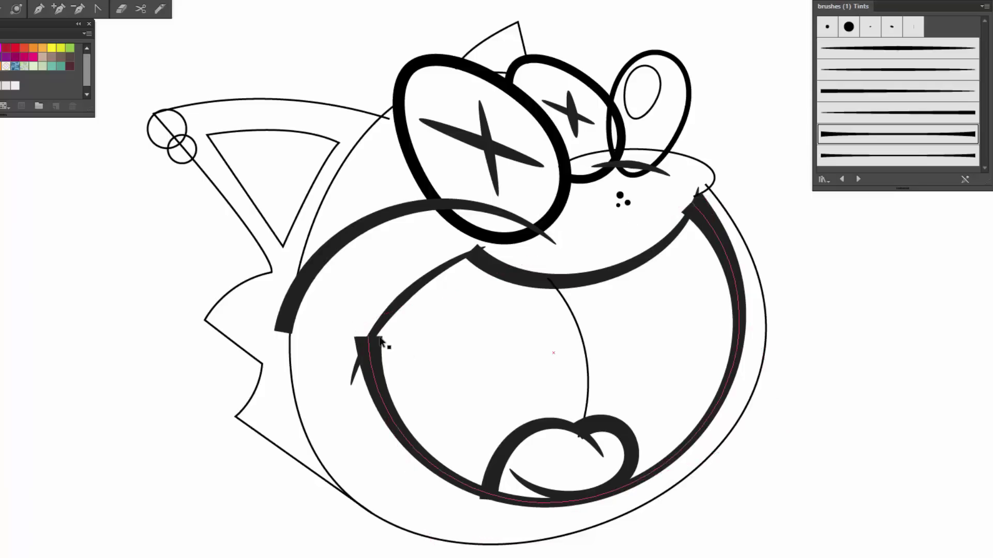
# Extend the cheek end of the mouth outline slightly upward to meet the cheek curve
pyautogui.moveTo(369, 343); pyautogui.dragTo(368, 365)
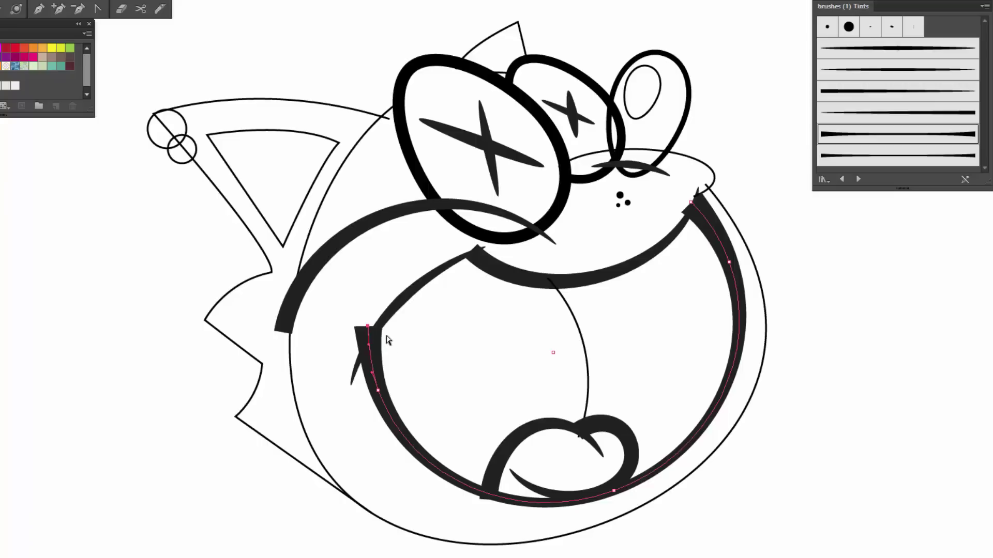
pyautogui.moveTo(368, 327); pyautogui.dragTo(369, 334)
pyautogui.hotkey('ctrl', 'z')
pyautogui.hotkey('ctrl', 'z')
pyautogui.click(435, 324)
# Increase the stroke weight of the curved line running from the snout's lower curve down to the tongue
pyautogui.click(573, 307)
pyautogui.click(572, 307)
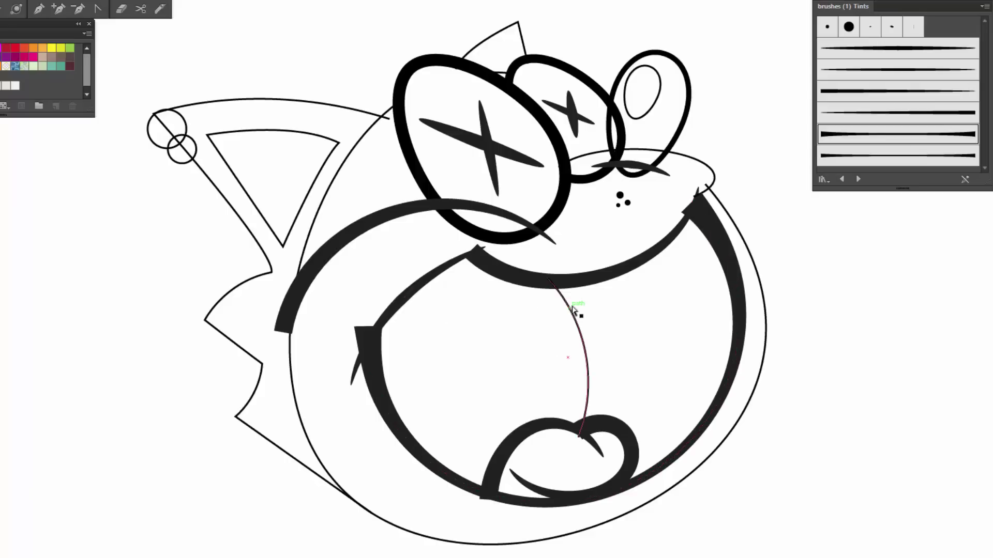
pyautogui.press('v')
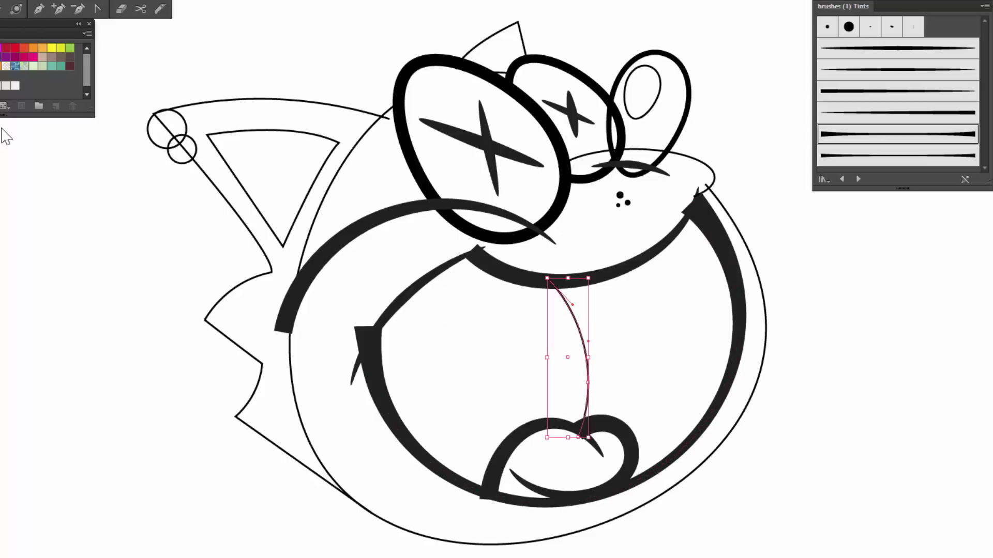
pyautogui.click(544, 378)
pyautogui.click(586, 339)
# Apply the one-sided tapered art brush to the face outline and to the mouth outline
pyautogui.hotkey('ctrl', 'z')
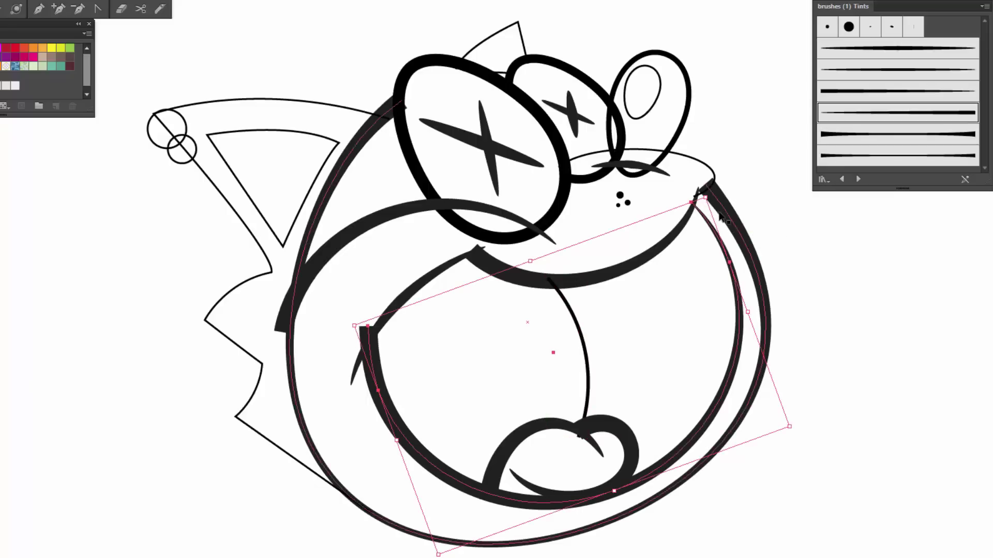
pyautogui.click(715, 129)
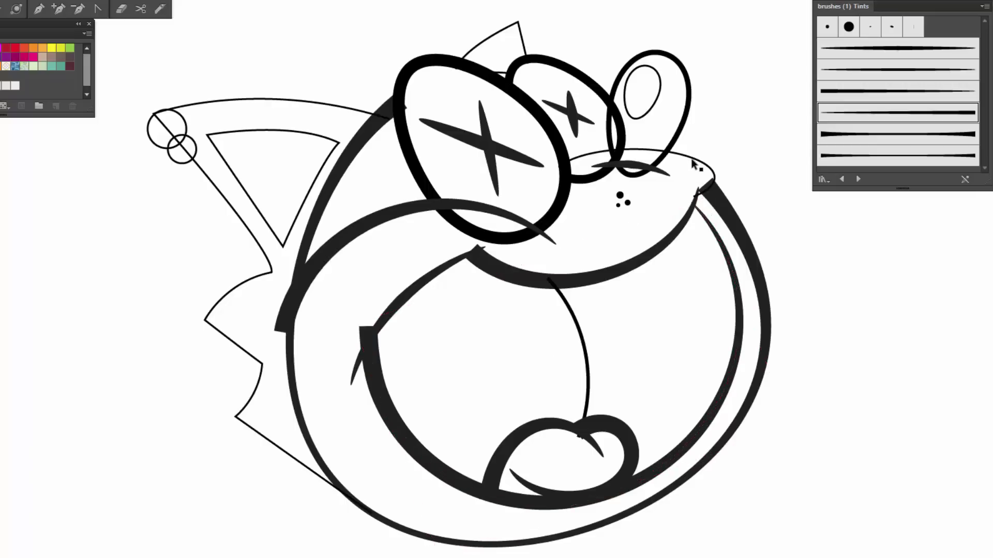
# Apply the thinner art brush with thick ends to the snout's top curve
pyautogui.click(691, 159)
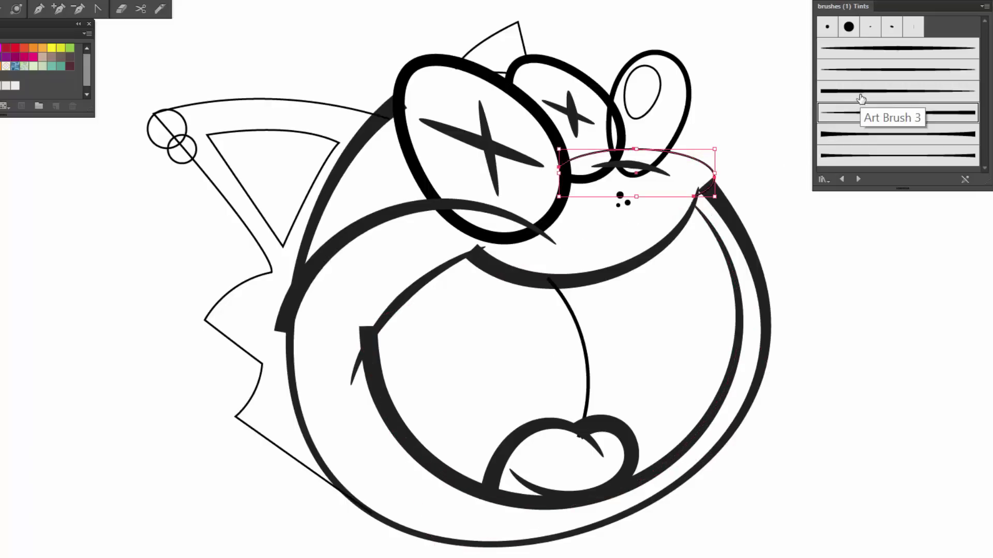
pyautogui.click(852, 155)
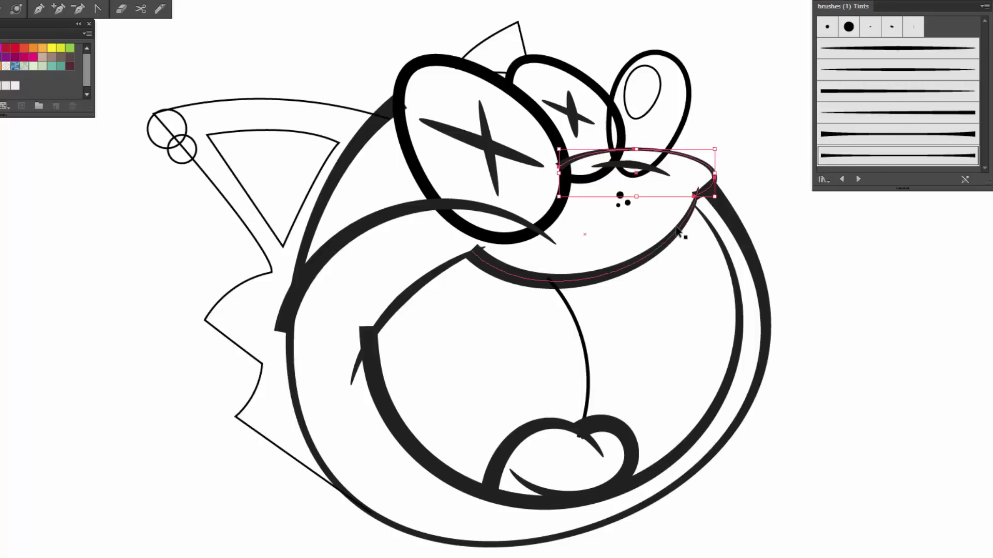
# Nudge the thin end of the snout's lower curve slightly up and to the right, toward the snout's tip
pyautogui.click(704, 188)
pyautogui.press('Up')
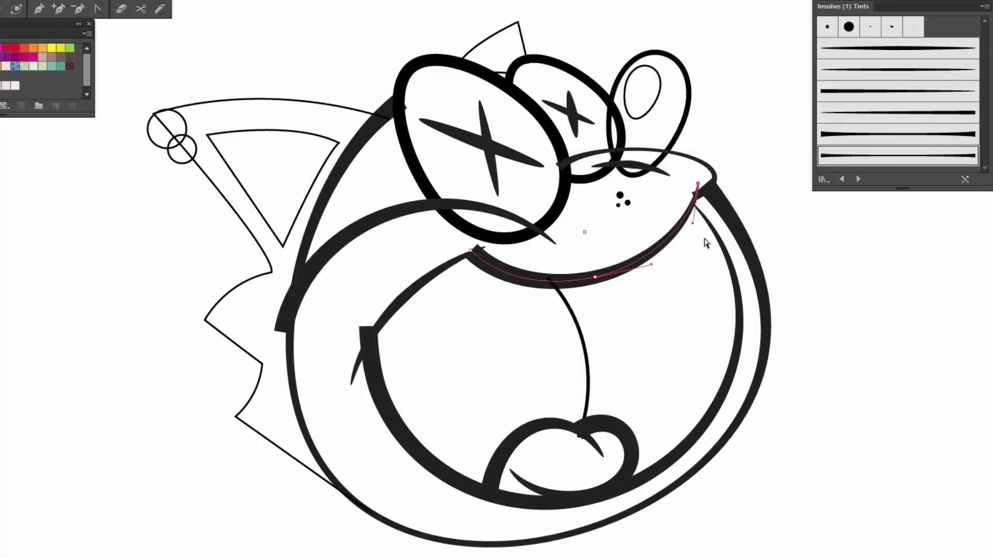
pyautogui.press('Right')
pyautogui.press('Up')
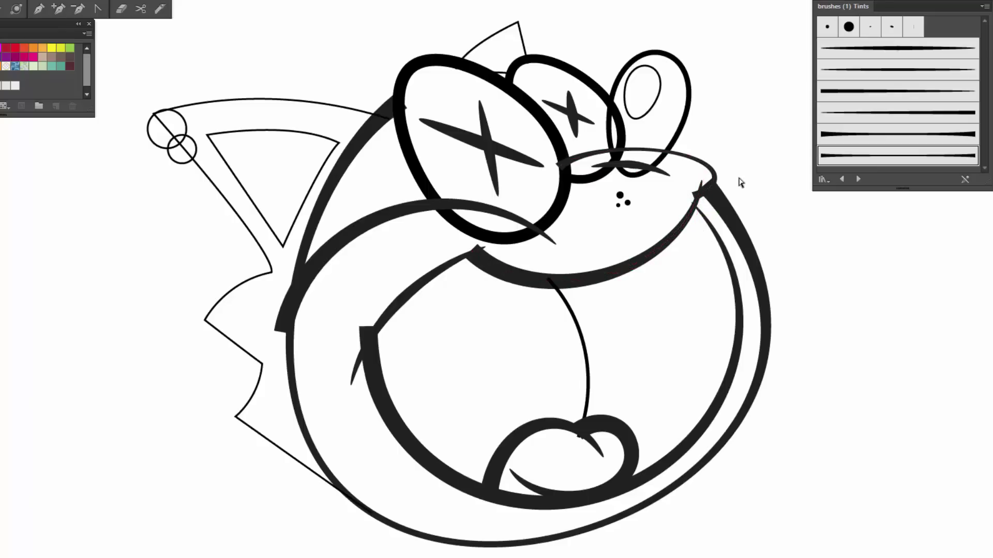
# Apply the thinner art brush with thick ends to the mouth outline and narrow the mouth slightly
pyautogui.click(721, 204)
pyautogui.click(710, 227)
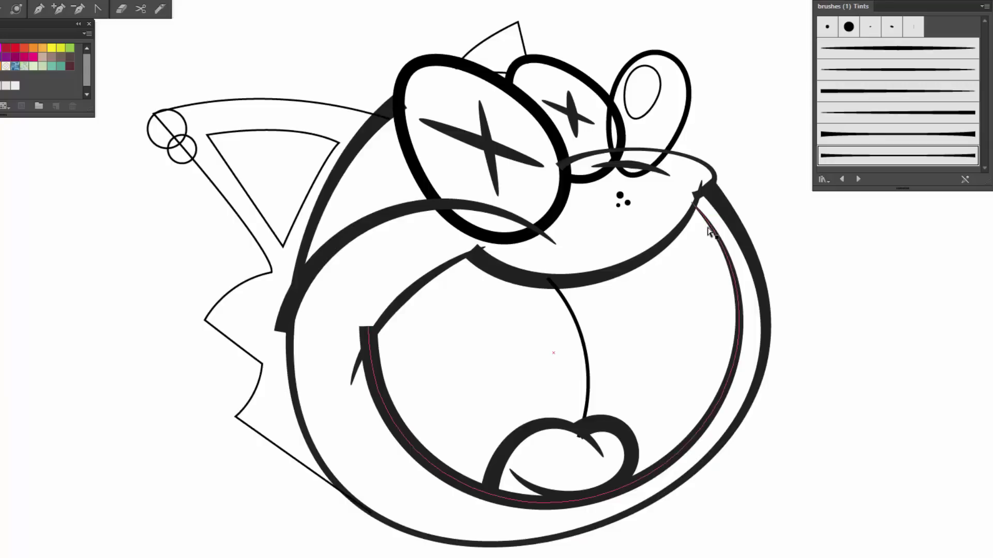
pyautogui.click(711, 233)
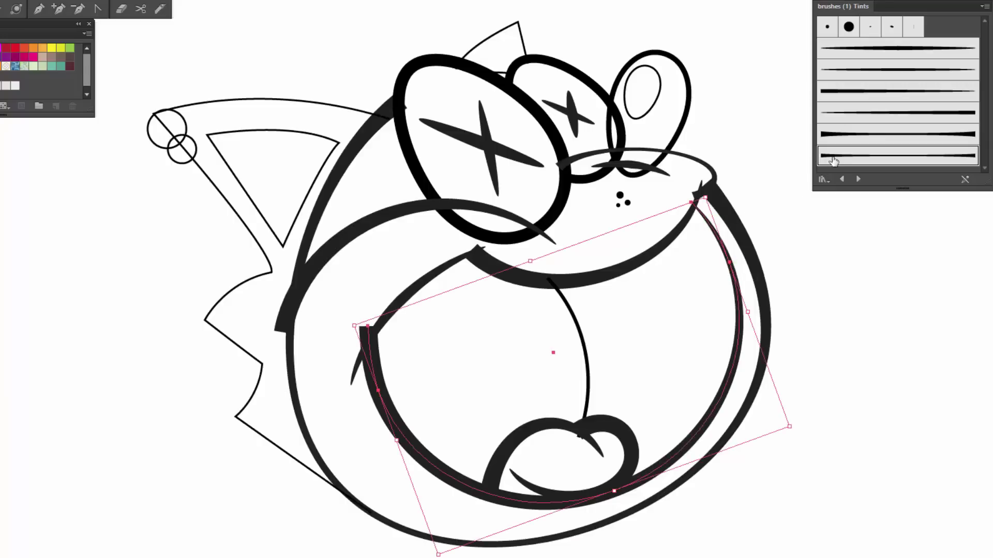
pyautogui.click(833, 161)
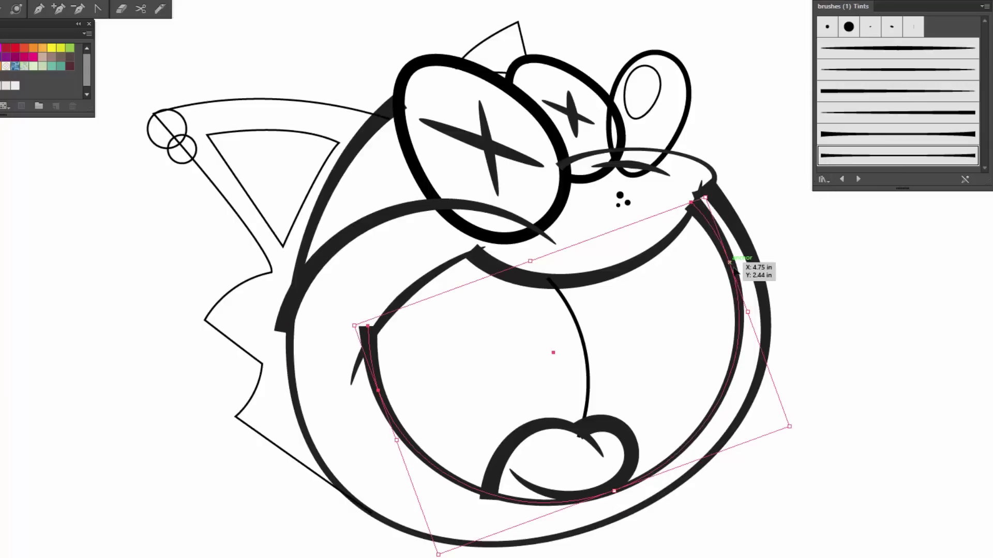
pyautogui.moveTo(748, 311); pyautogui.dragTo(744, 312)
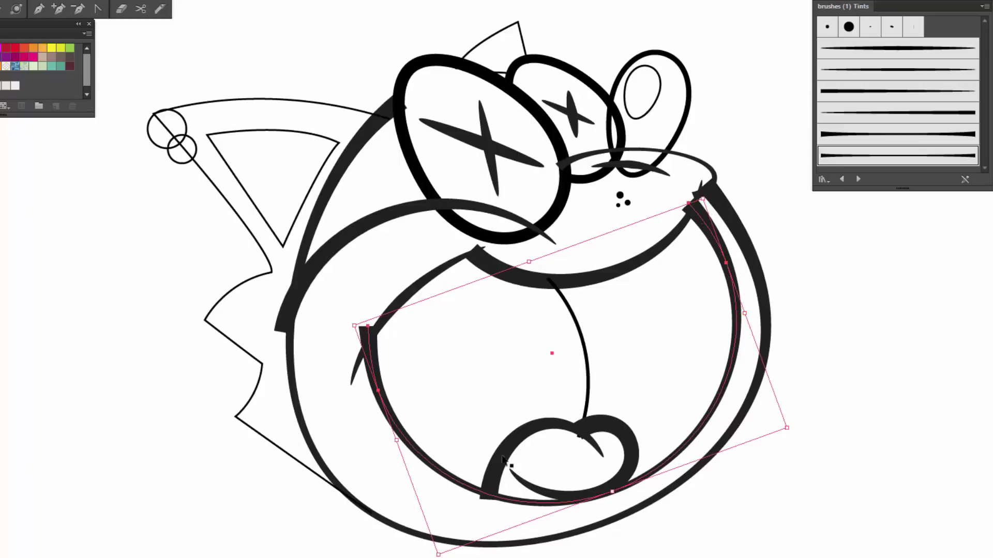
pyautogui.click(381, 459)
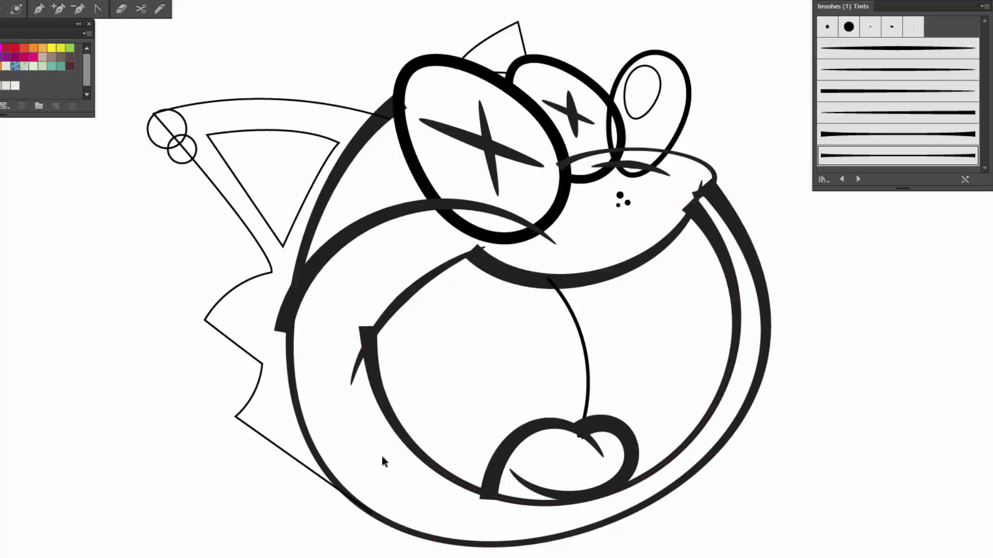
# Increase the stroke weight of the outline forming the large ear and the jagged cheek fur
pyautogui.click(263, 439)
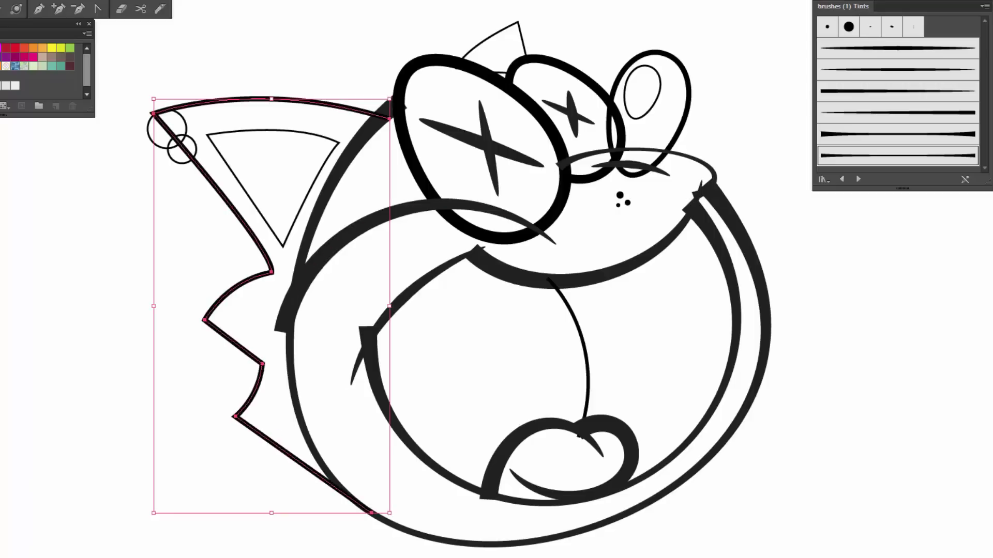
pyautogui.click(283, 124)
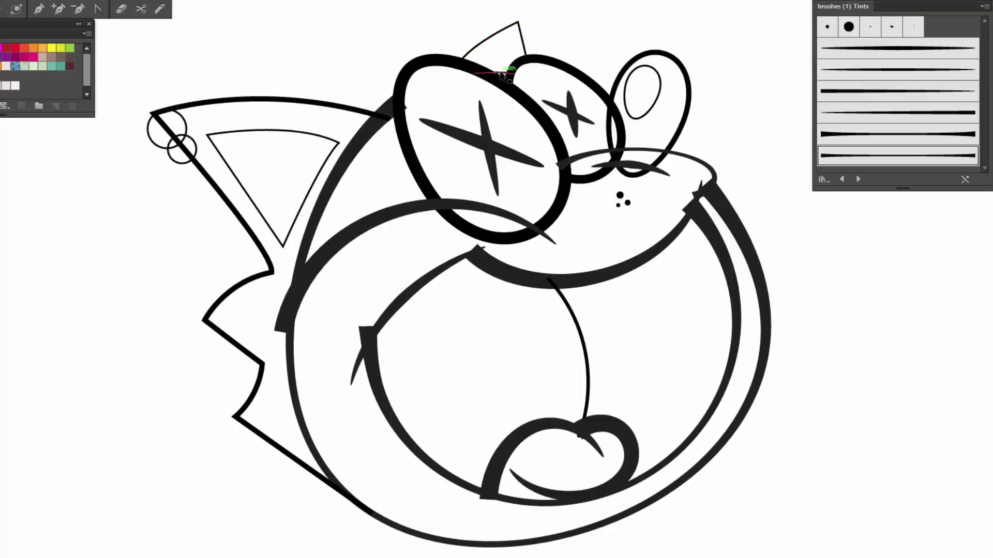
pyautogui.click(515, 77)
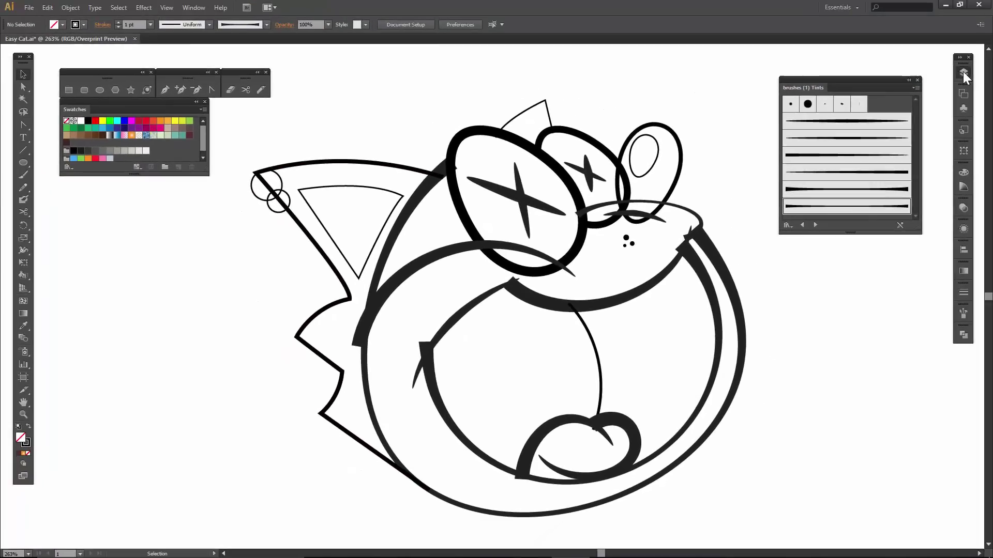
# Show the document's layers and dock the brush library out of the way
pyautogui.click(964, 72)
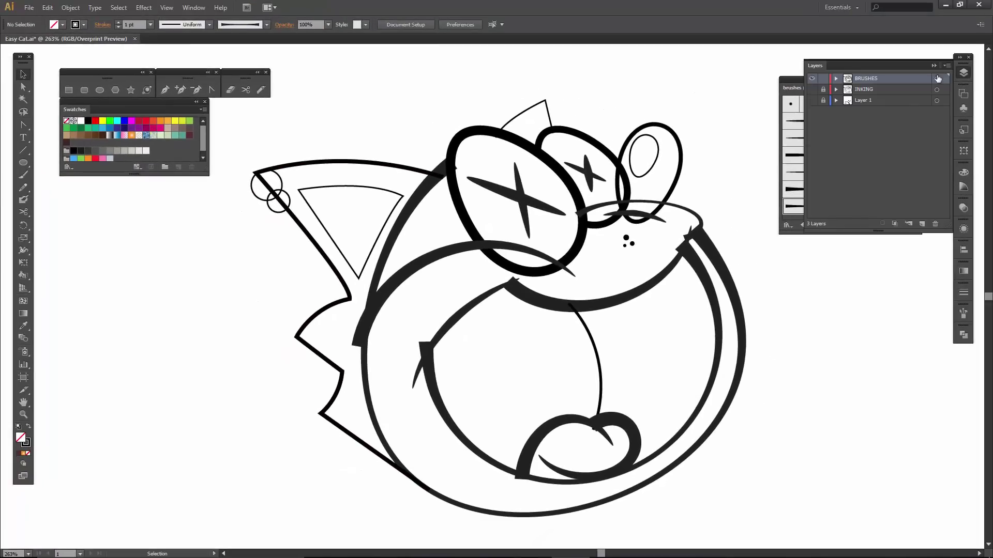
pyautogui.moveTo(789, 88)
pyautogui.mouseDown()
pyautogui.moveTo(780, 109)
pyautogui.moveTo(931, 348)
pyautogui.moveTo(960, 347)
pyautogui.mouseUp()
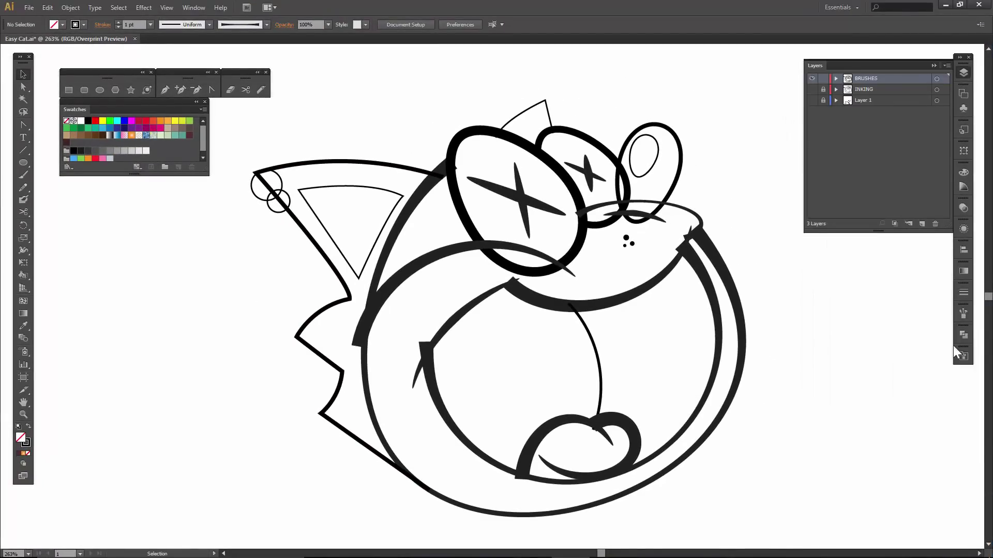
# Duplicate the BRUSHES layer, then lock and hide the original
pyautogui.click(948, 66)
pyautogui.click(825, 99)
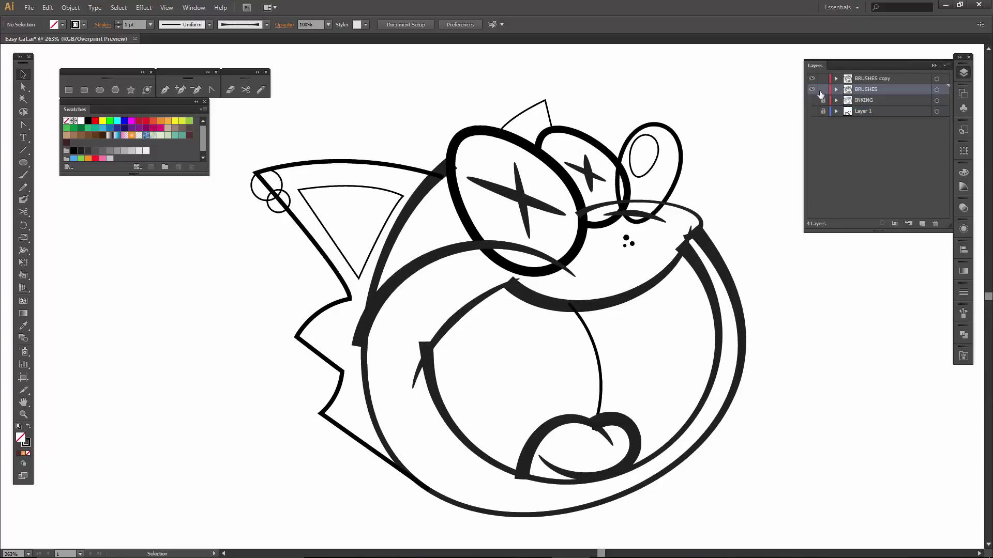
pyautogui.click(824, 90)
pyautogui.click(813, 90)
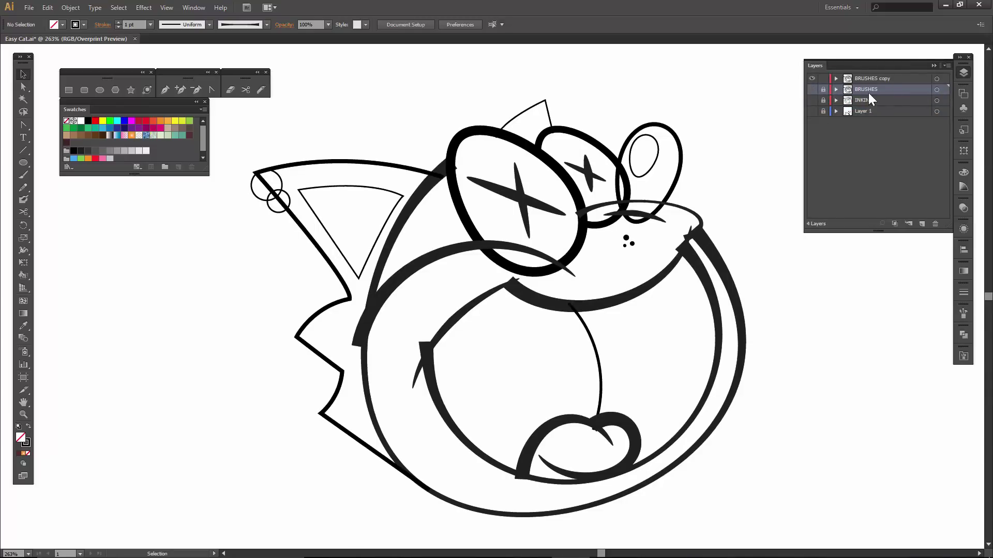
pyautogui.click(706, 240)
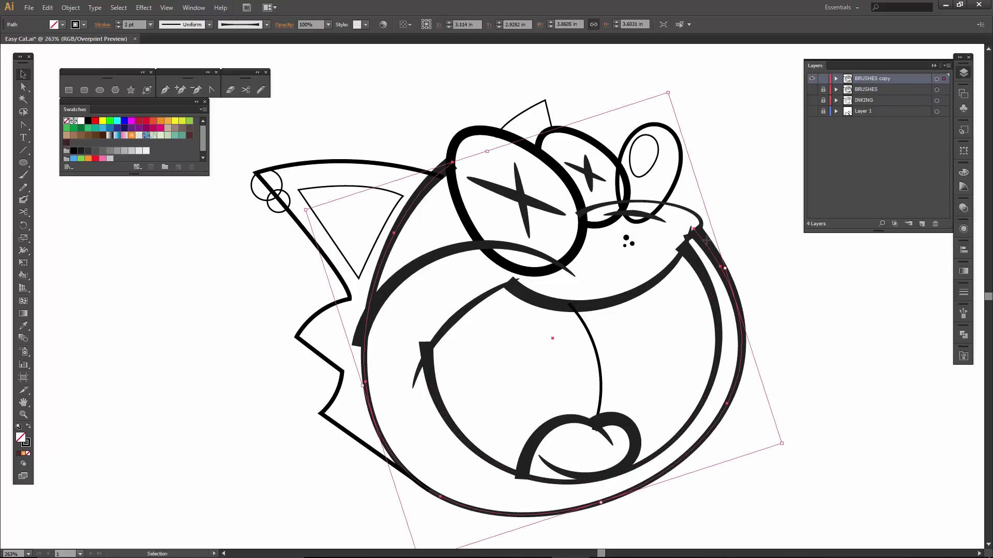
pyautogui.click(729, 215)
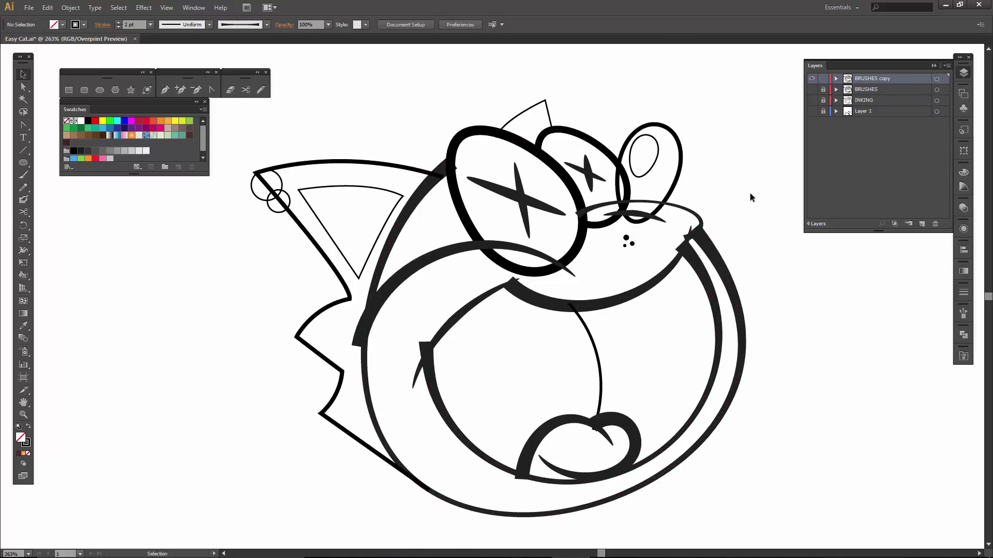
# Expand the appearance of all artwork on the BRUSHES copy layer, then expand its fills and strokes into shapes
pyautogui.click(937, 79)
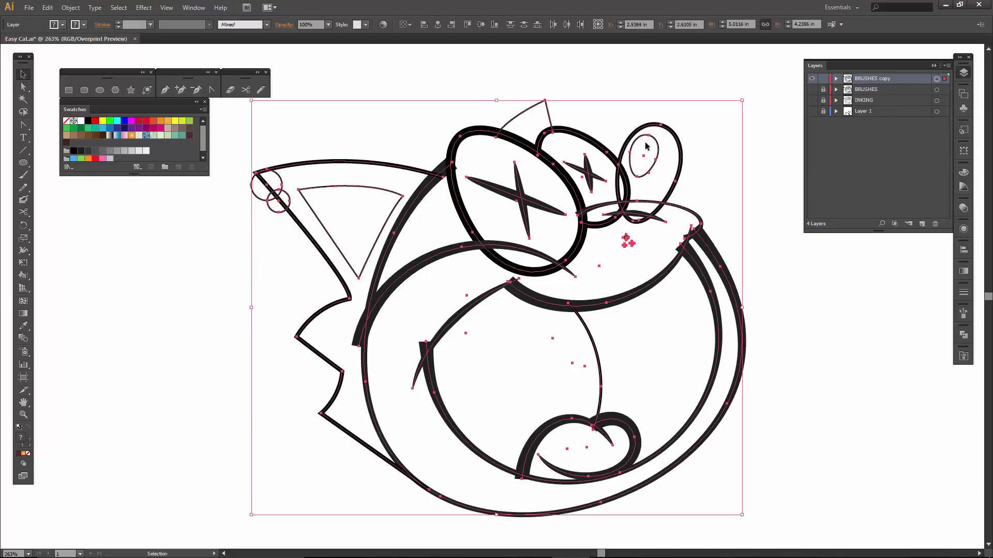
pyautogui.click(71, 7)
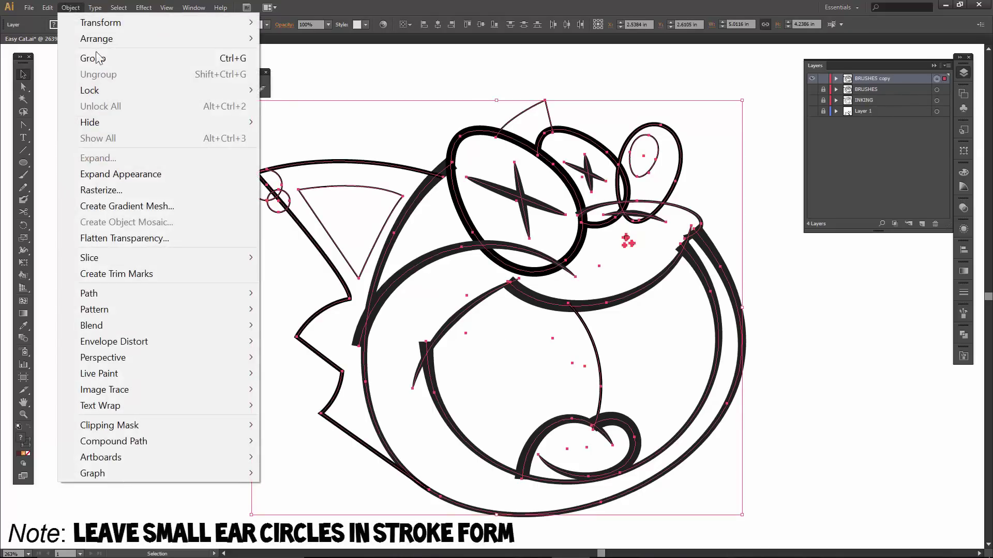
pyautogui.click(140, 179)
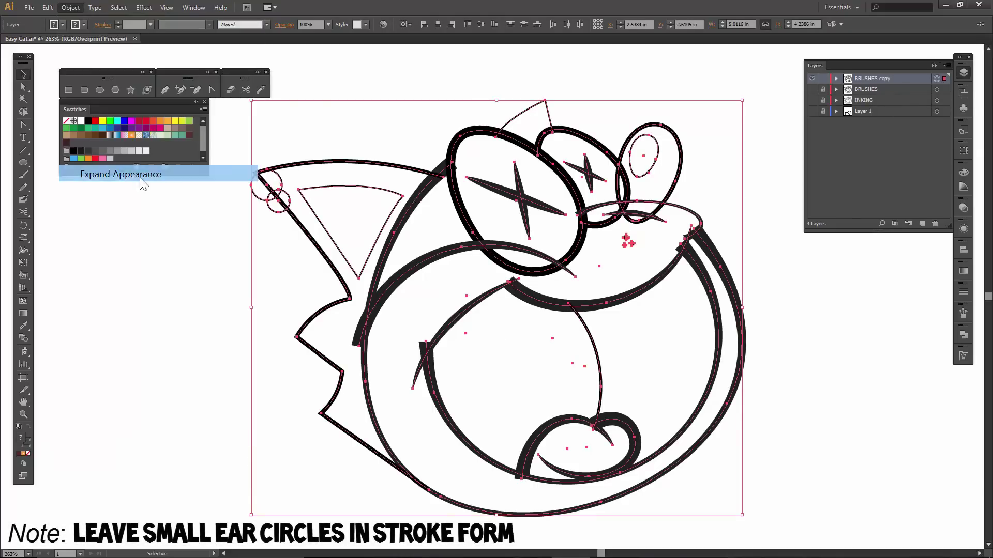
pyautogui.click(71, 8)
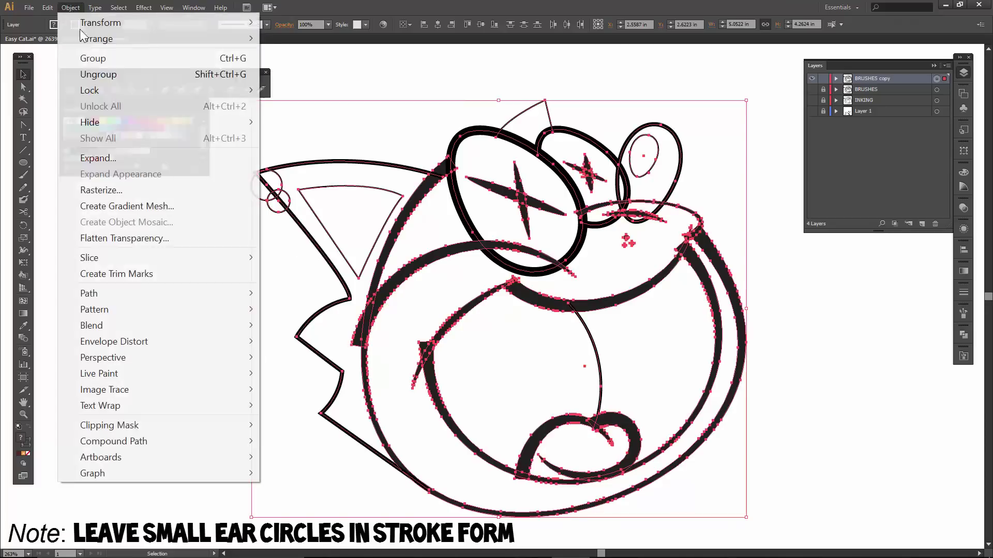
pyautogui.click(119, 157)
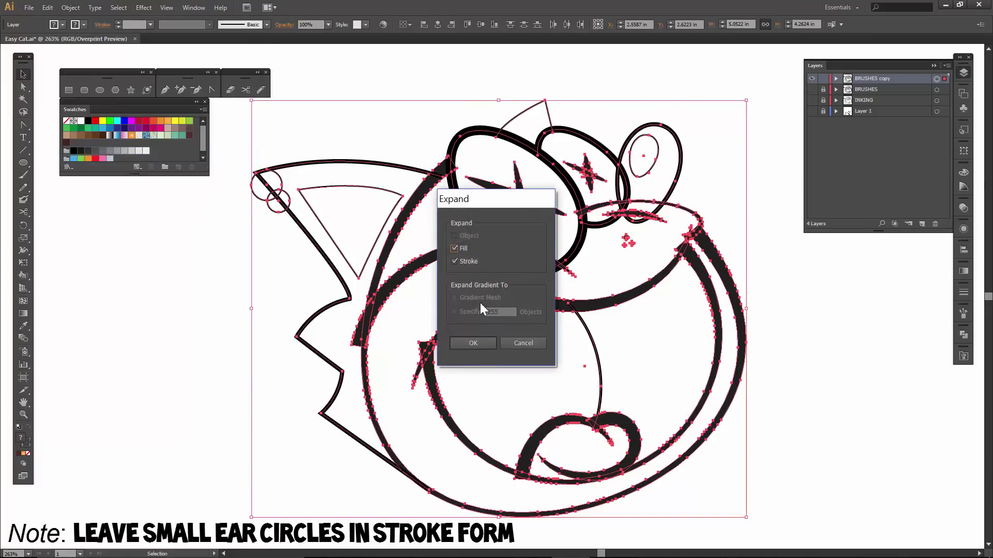
pyautogui.click(475, 342)
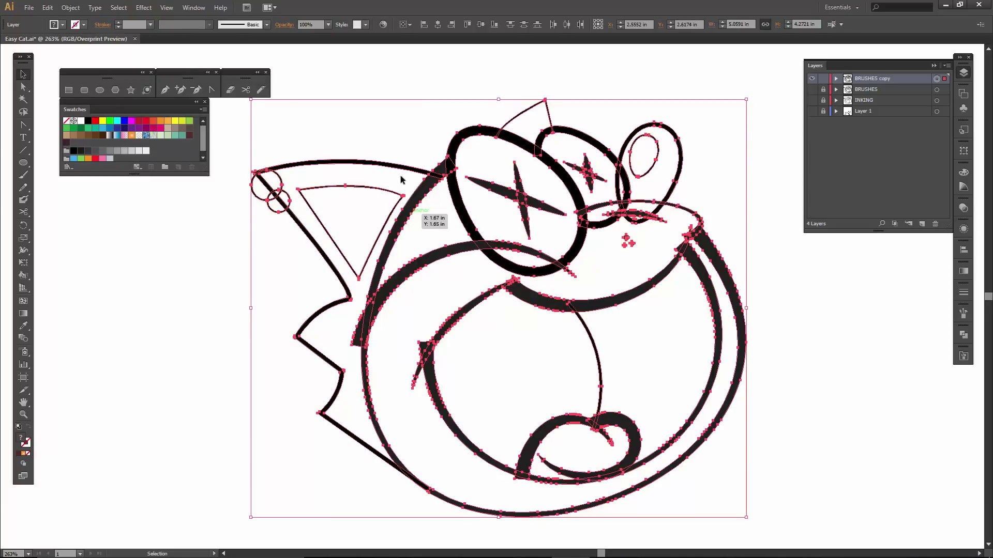
pyautogui.click(399, 146)
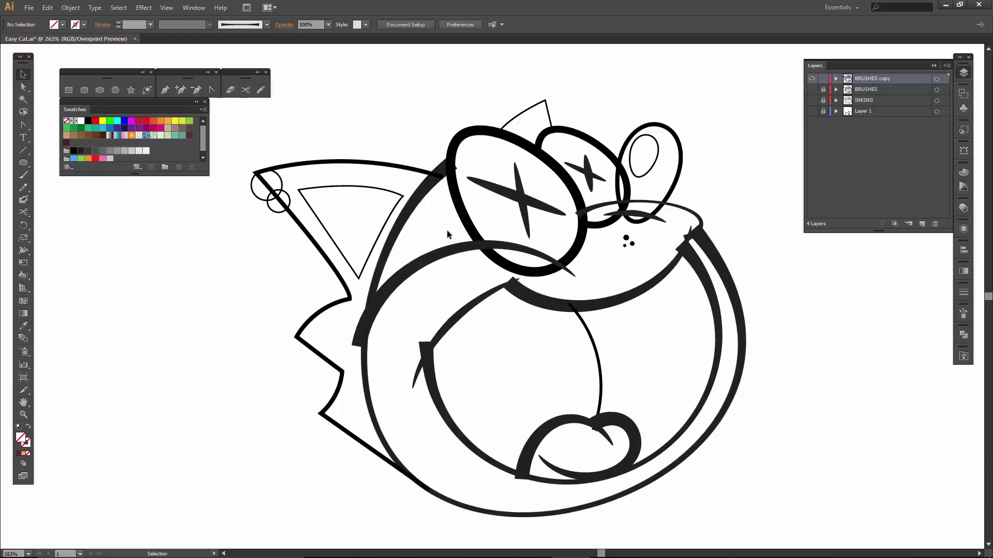
# Erase the end of the head outline that pokes through the large eye's outline beside the big ear
pyautogui.press('z')
pyautogui.moveTo(419, 115); pyautogui.dragTo(708, 320)
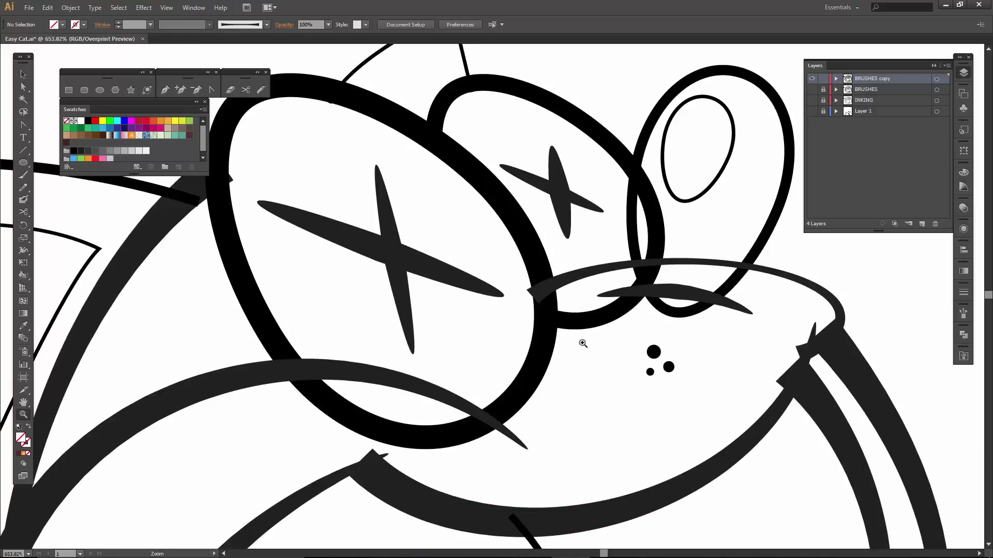
pyautogui.moveTo(240, 277); pyautogui.dragTo(392, 281)
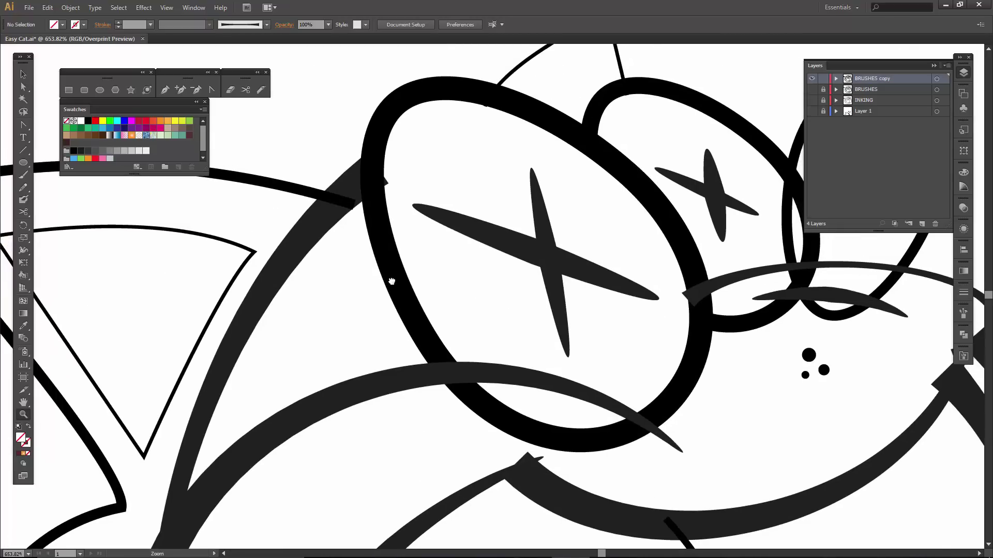
pyautogui.press('v')
pyautogui.click(324, 223)
pyautogui.hotkey('shift', 'e')
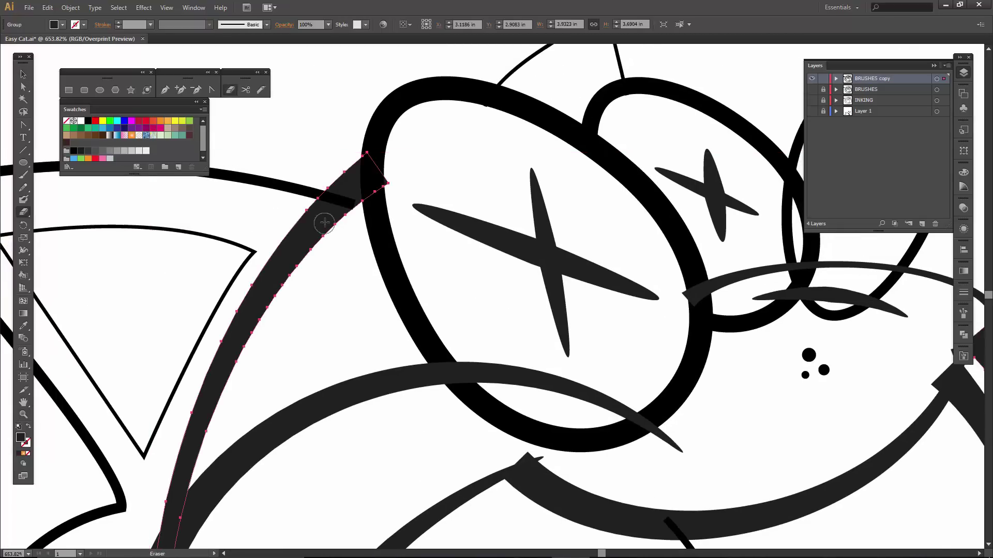
pyautogui.moveTo(380, 152); pyautogui.dragTo(399, 224)
# Erase the base of the small far ear's outline where it sticks into the large eye
pyautogui.moveTo(572, 279); pyautogui.dragTo(445, 313)
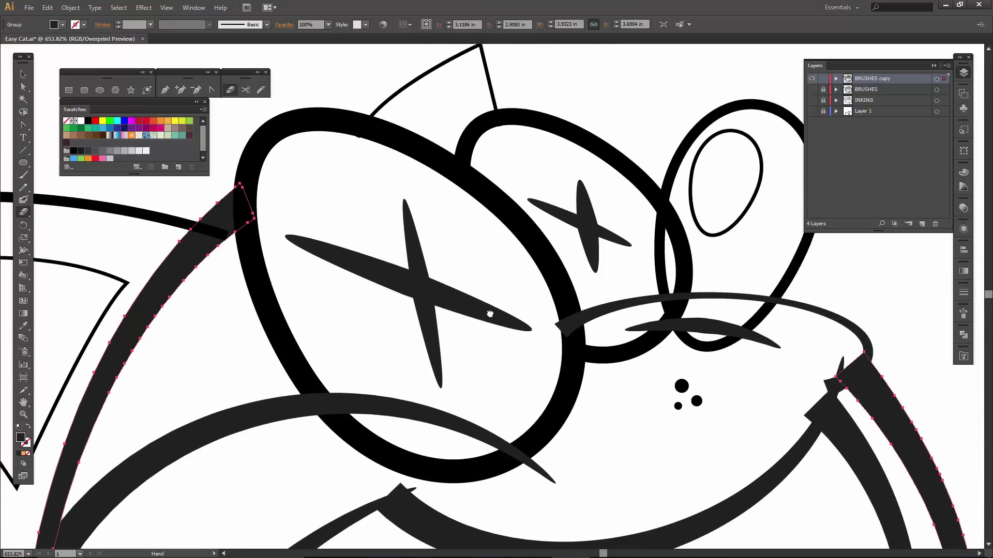
pyautogui.press('v')
pyautogui.click(399, 99)
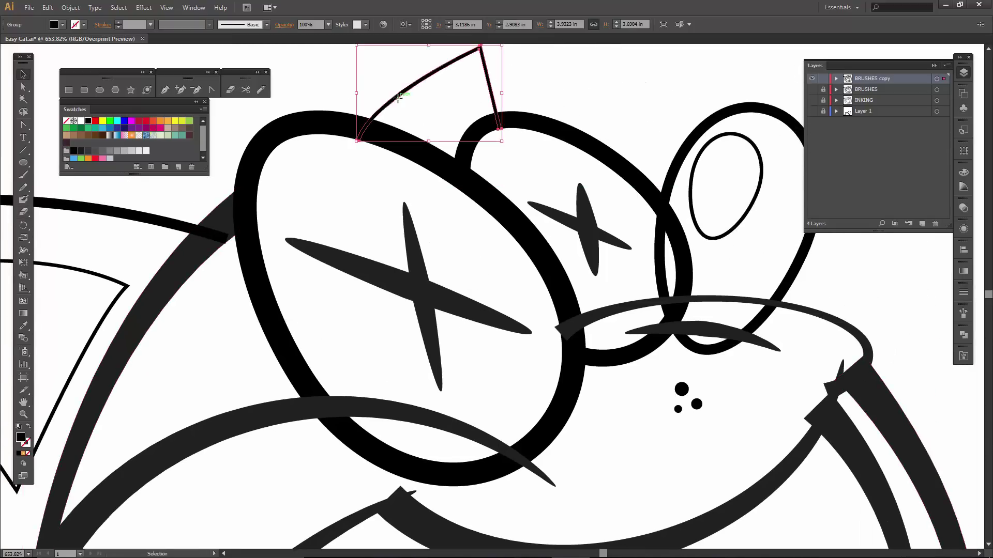
pyautogui.hotkey('shift', 'e')
pyautogui.moveTo(343, 144); pyautogui.dragTo(366, 145)
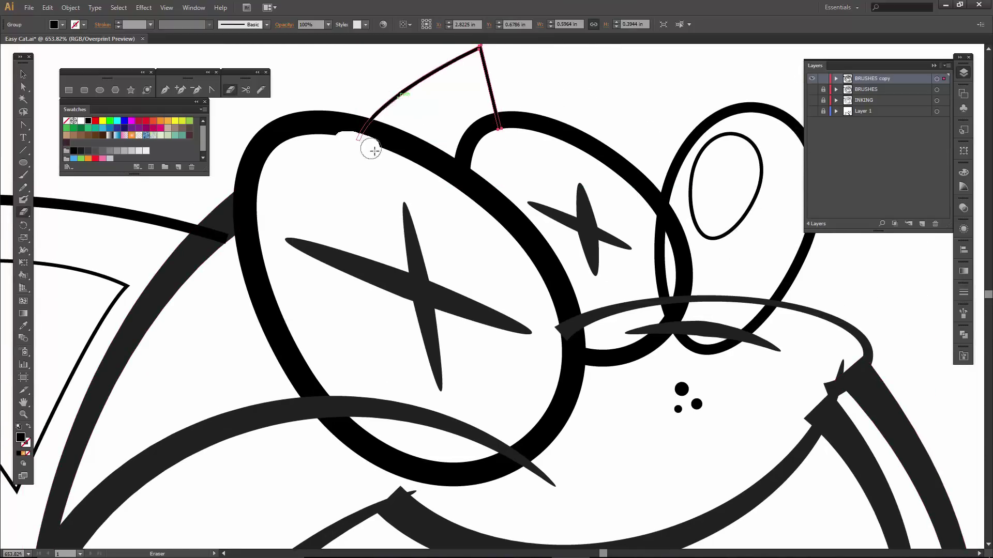
# Erase the end of the muzzle's top line that protrudes inside the large eye's outline
pyautogui.scroll(-2, 526, 208)
pyautogui.hscroll(2, 525, 207)
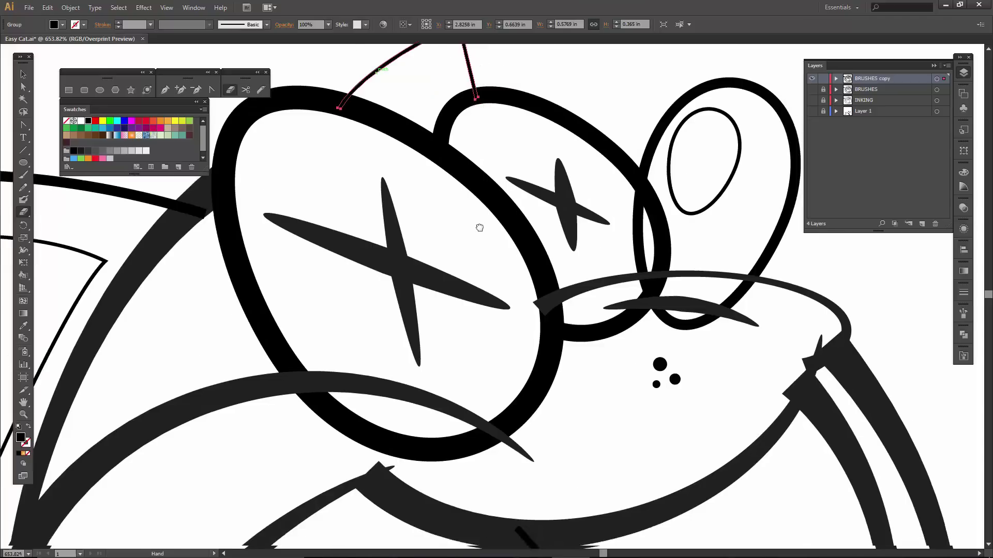
pyautogui.press('v')
pyautogui.click(569, 252)
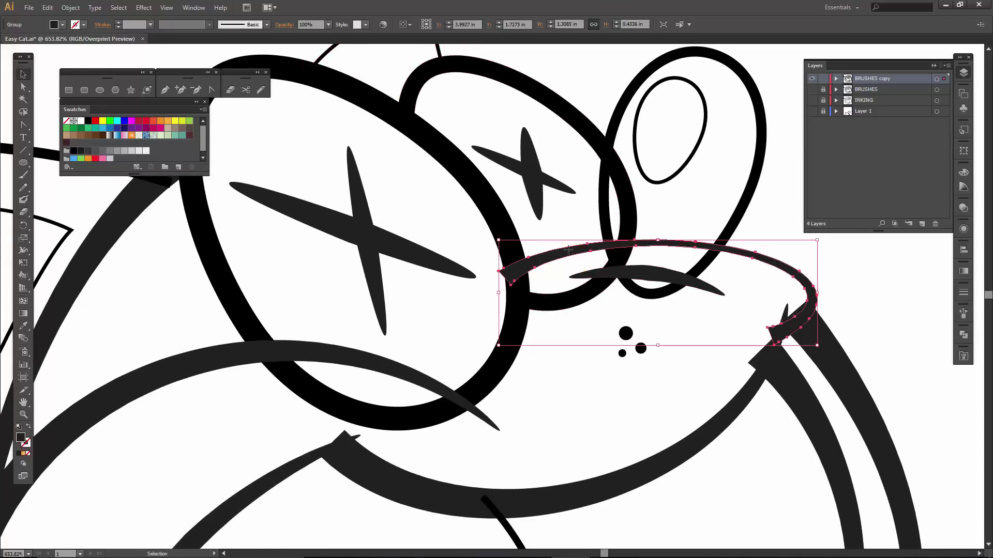
pyautogui.hotkey('shift', 'e')
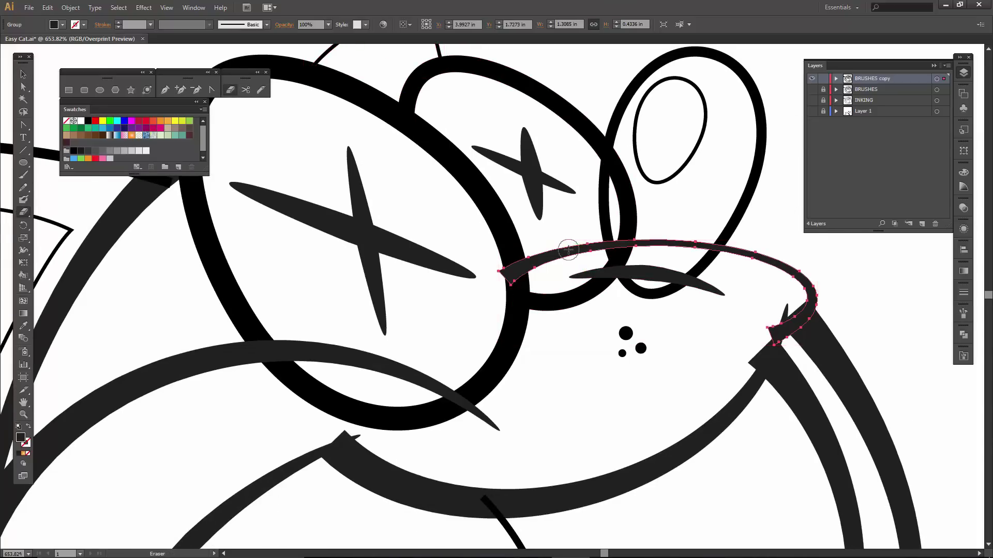
pyautogui.moveTo(505, 281)
pyautogui.mouseDown()
pyautogui.moveTo(487, 347)
pyautogui.moveTo(550, 310)
pyautogui.moveTo(579, 326)
pyautogui.mouseUp()
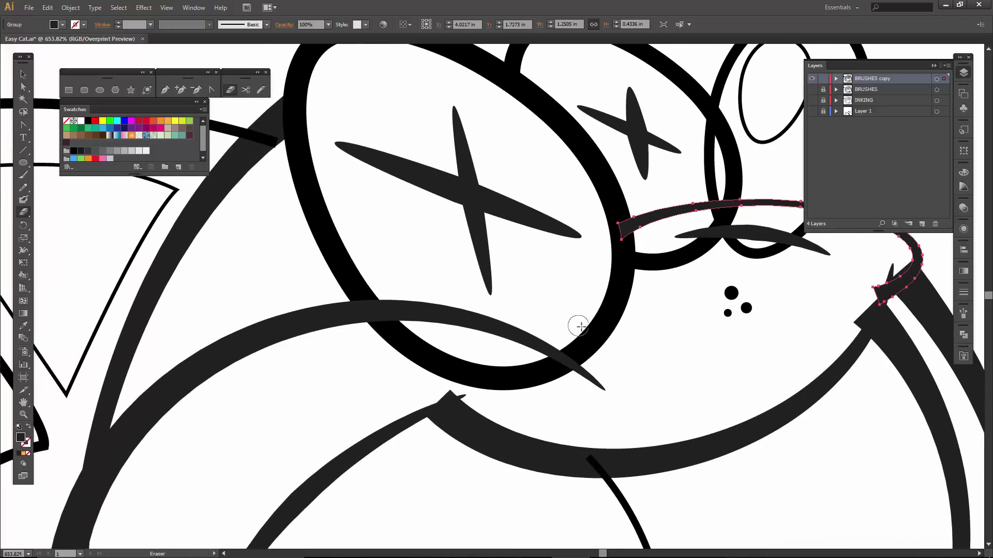
# Erase the lower part of the large eye's outline that lies below the cheek curve
pyautogui.press('v')
pyautogui.click(593, 335)
pyautogui.hotkey('shift', 'e')
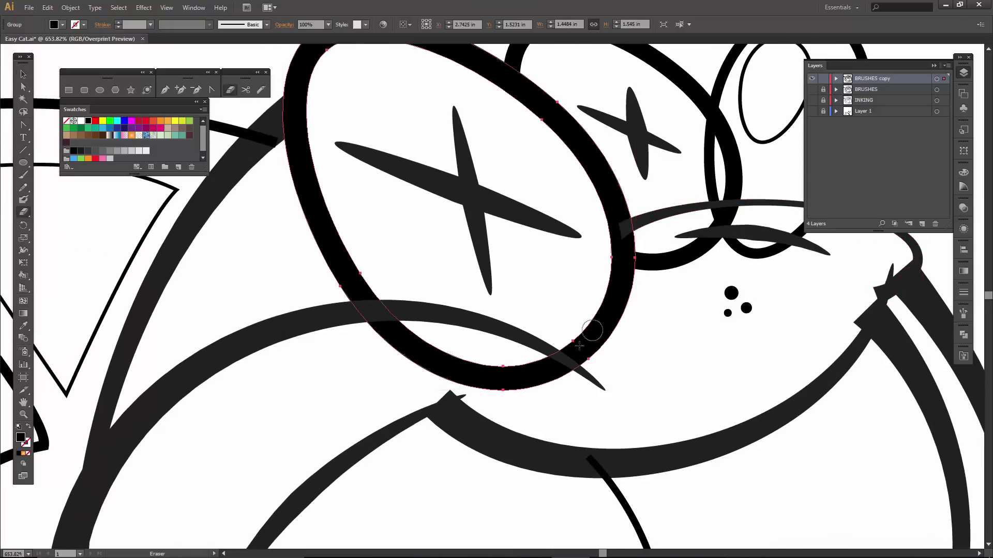
pyautogui.moveTo(570, 378); pyautogui.dragTo(536, 358)
pyautogui.moveTo(399, 322)
pyautogui.mouseDown()
pyautogui.moveTo(367, 324)
pyautogui.moveTo(347, 340)
pyautogui.mouseUp()
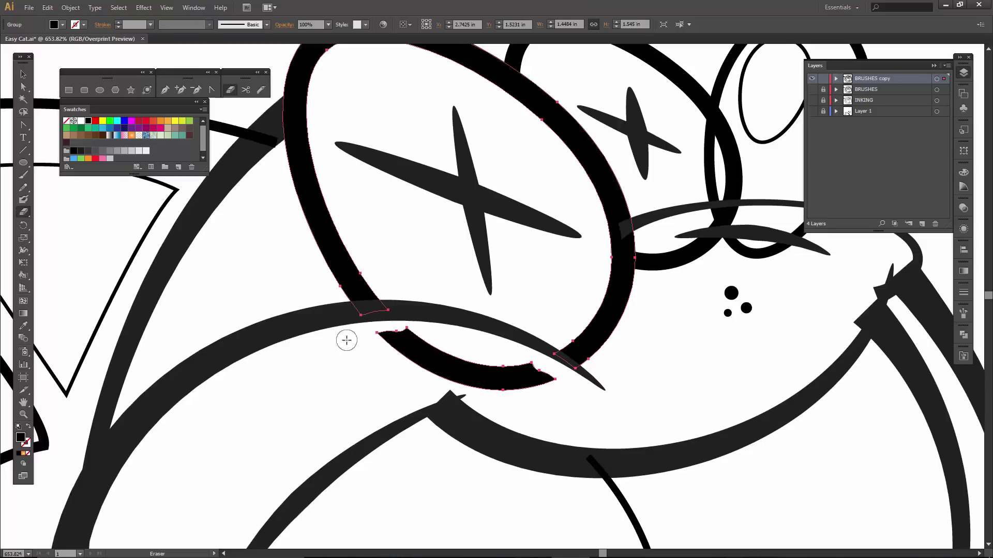
pyautogui.moveTo(430, 360)
pyautogui.mouseDown()
pyautogui.moveTo(390, 341)
pyautogui.moveTo(514, 368)
pyautogui.moveTo(540, 385)
pyautogui.moveTo(428, 377)
pyautogui.mouseUp()
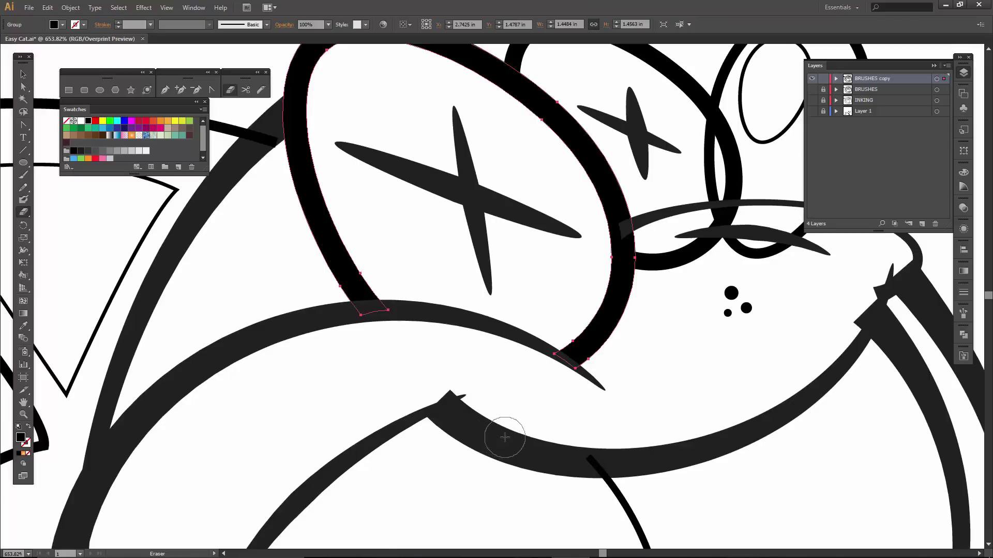
# Erase the square corner at the upper lip's thick end to blend it into the adjoining mouth outline
pyautogui.keyDown('ctrl'); pyautogui.click(497, 439); pyautogui.keyUp('ctrl')
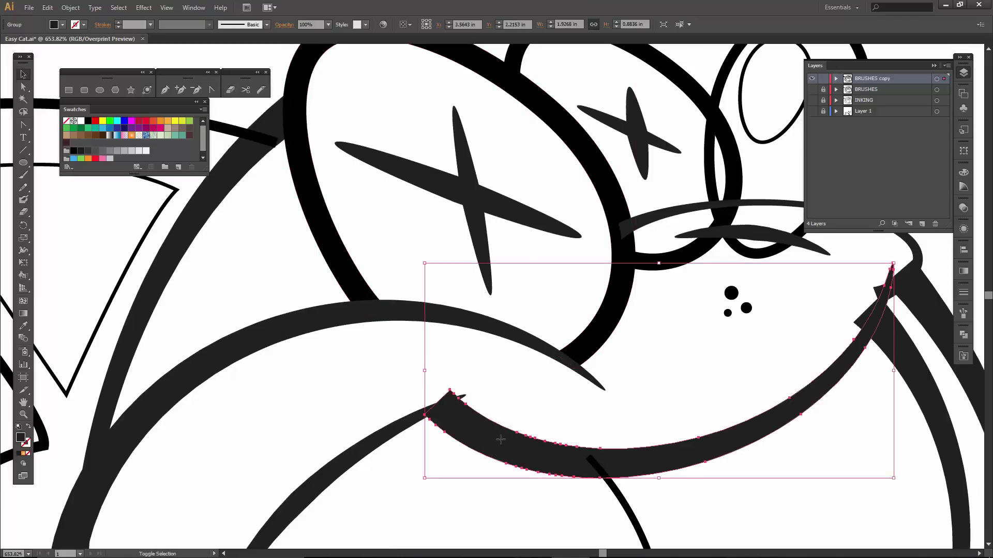
pyautogui.moveTo(437, 383)
pyautogui.mouseDown()
pyautogui.moveTo(445, 381)
pyautogui.moveTo(428, 388)
pyautogui.mouseUp()
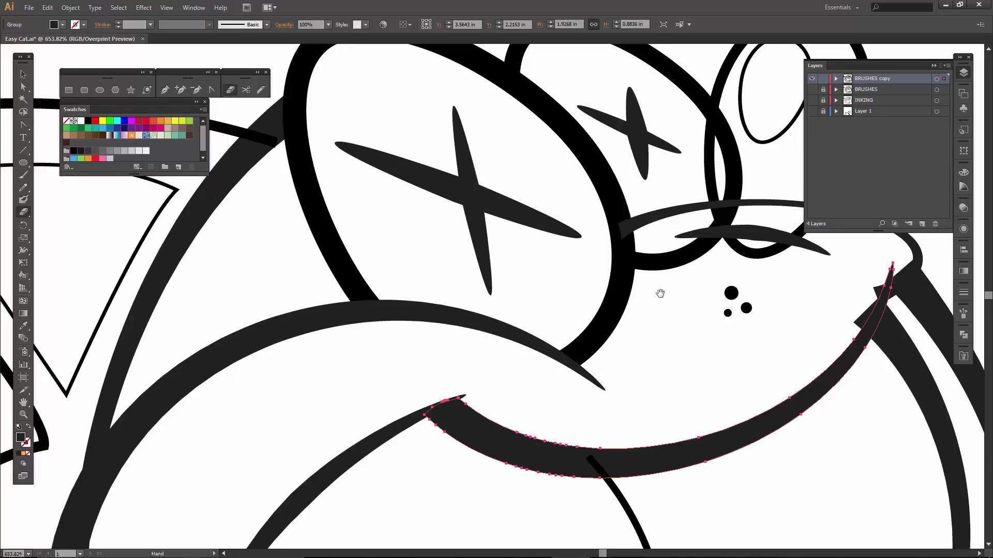
# Erase the smaller eye's outline where it overlaps the nose and muzzle, and trim its other end against the large eye
pyautogui.moveTo(646, 303)
pyautogui.mouseDown()
pyautogui.moveTo(507, 362)
pyautogui.moveTo(507, 372)
pyautogui.mouseUp()
pyautogui.press('v')
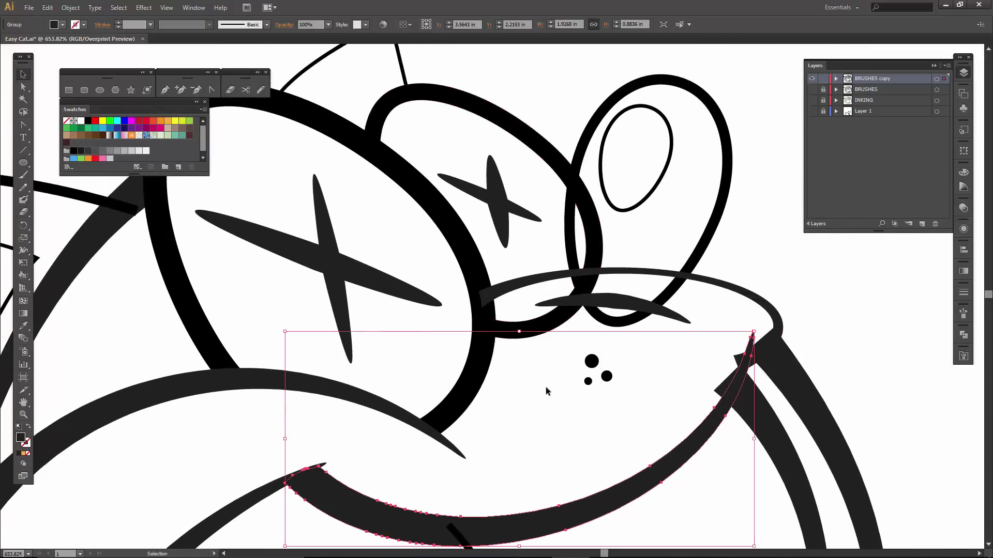
pyautogui.click(541, 325)
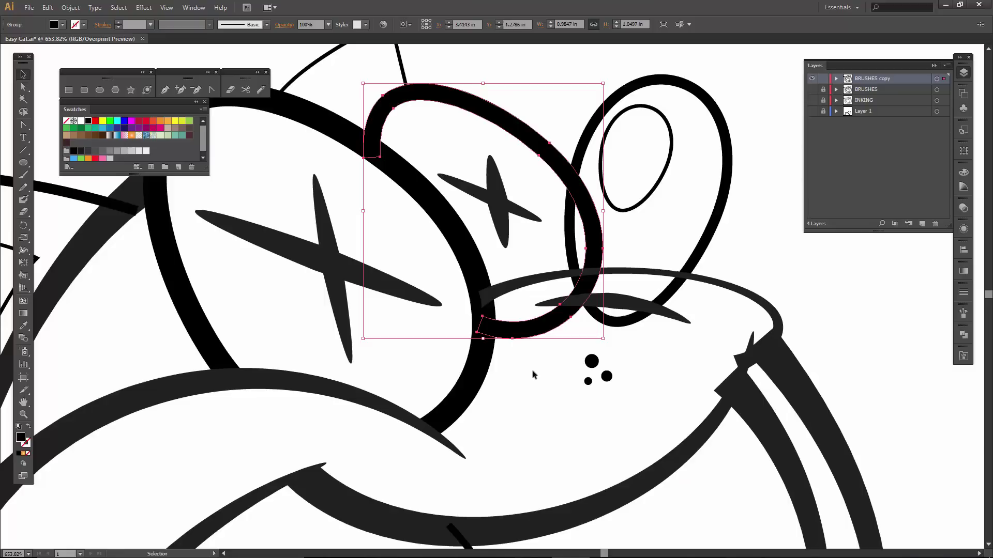
pyautogui.hotkey('shift', 'e')
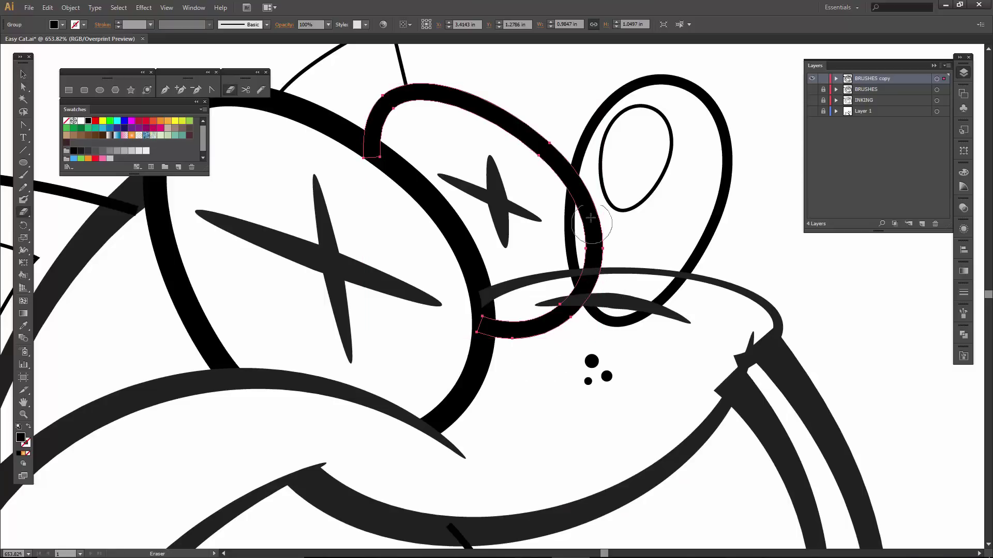
pyautogui.moveTo(591, 219)
pyautogui.mouseDown()
pyautogui.moveTo(595, 170)
pyautogui.moveTo(591, 265)
pyautogui.moveTo(563, 317)
pyautogui.moveTo(506, 328)
pyautogui.moveTo(503, 290)
pyautogui.moveTo(336, 401)
pyautogui.moveTo(464, 352)
pyautogui.moveTo(476, 398)
pyautogui.mouseUp()
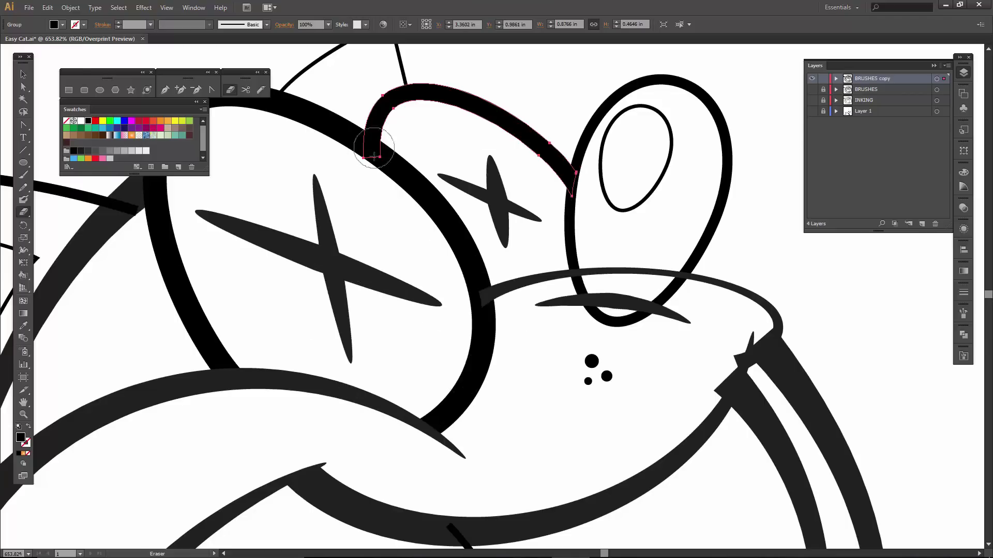
pyautogui.moveTo(374, 155); pyautogui.dragTo(349, 157)
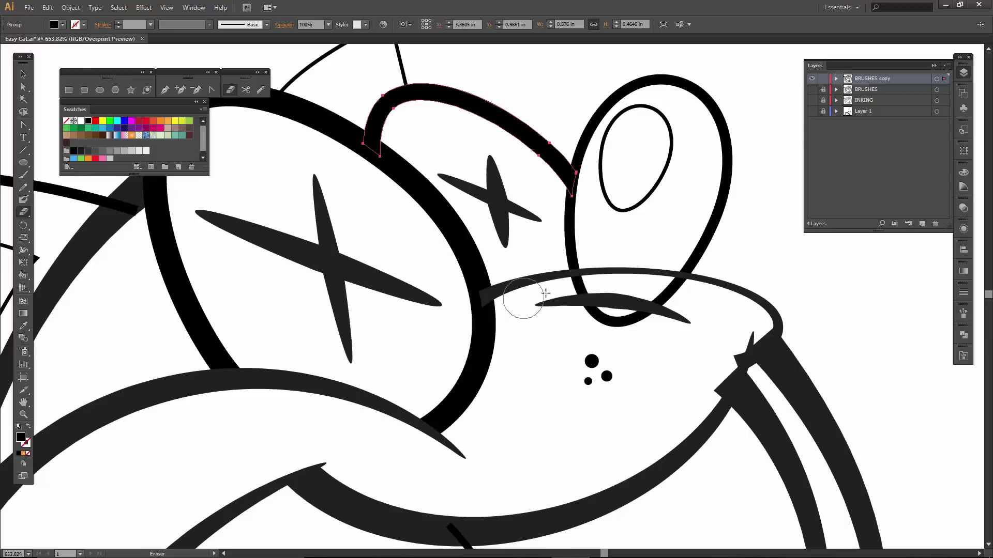
# Erase the section of the muzzle's top line that crosses inside the nose
pyautogui.press('v')
pyautogui.click(638, 268)
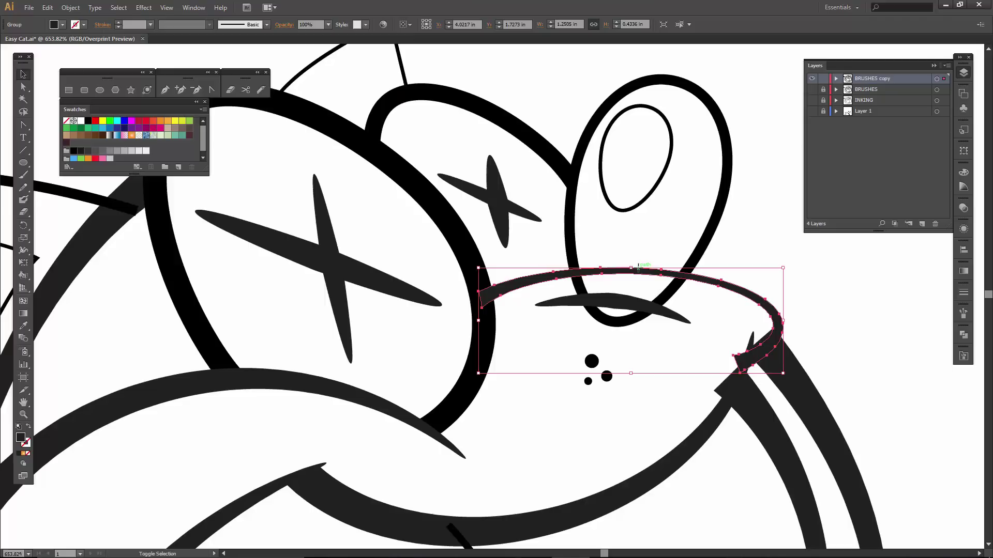
pyautogui.hotkey('shift', 'e')
pyautogui.moveTo(638, 266)
pyautogui.mouseDown()
pyautogui.moveTo(595, 266)
pyautogui.moveTo(673, 264)
pyautogui.mouseUp()
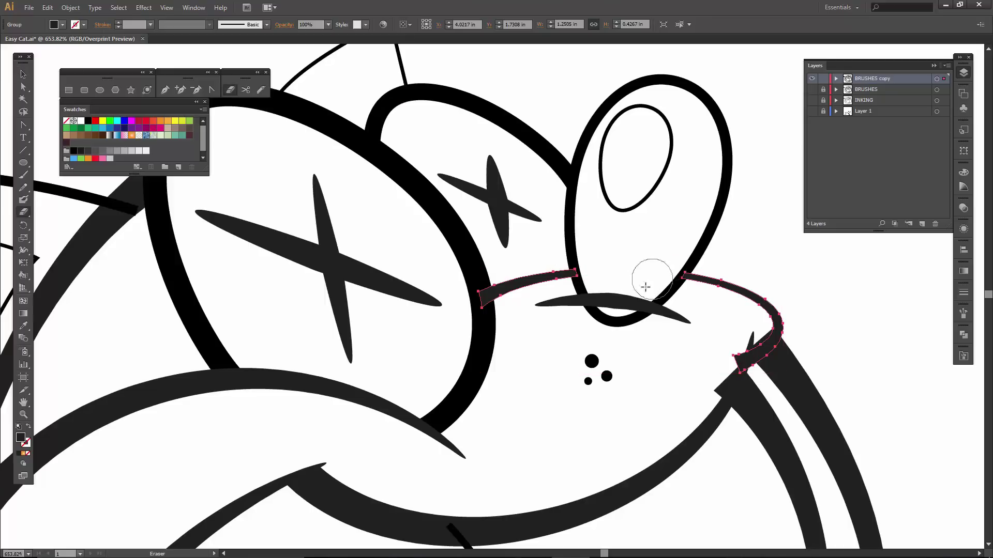
# Erase the bottom of the nose's outline below the short curved line under it
pyautogui.press('v')
pyautogui.click(665, 297)
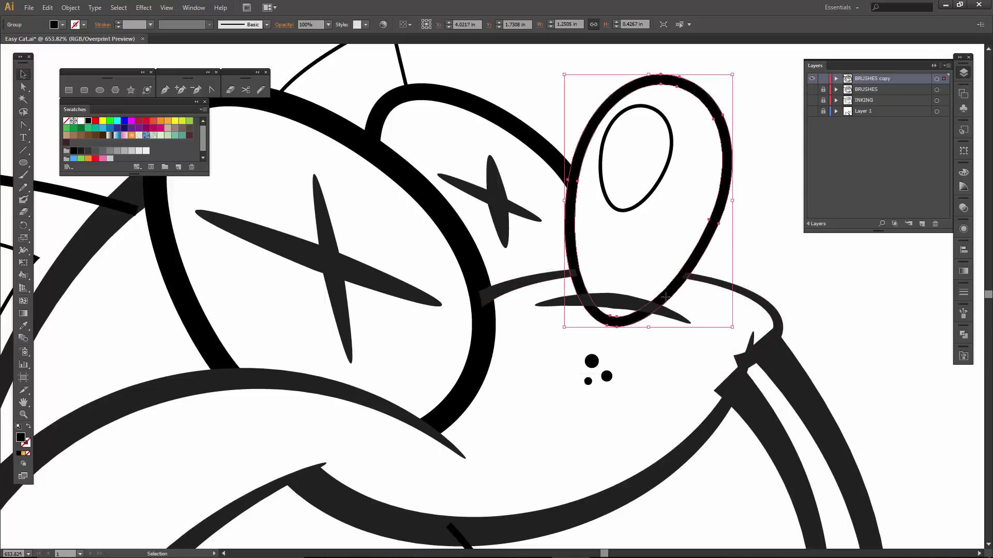
pyautogui.hotkey('shift', 'e')
pyautogui.moveTo(673, 309)
pyautogui.mouseDown()
pyautogui.moveTo(634, 319)
pyautogui.moveTo(583, 317)
pyautogui.mouseUp()
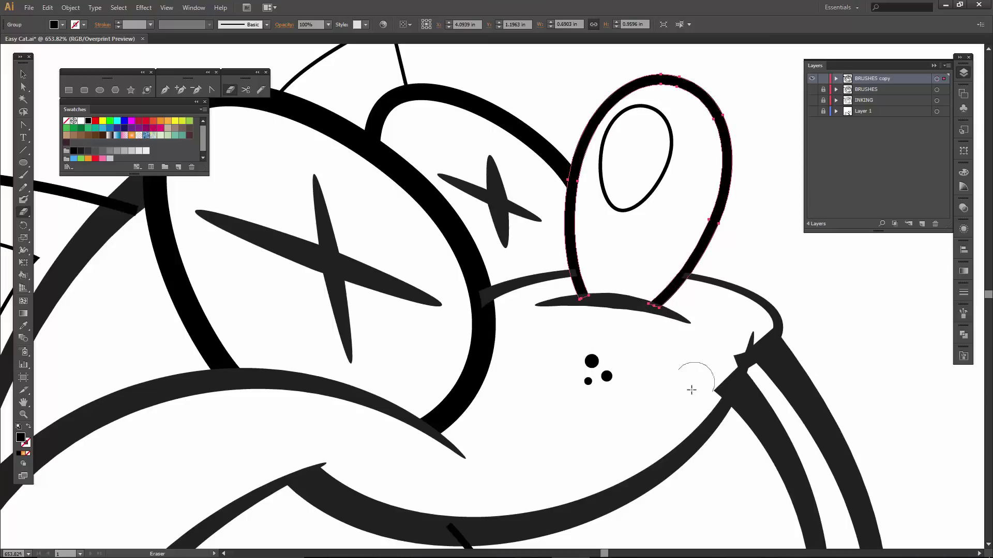
# Erase the blunt end of the inner mouth outline that extends past the upper lip at the mouth corner near the nose
pyautogui.press('v')
pyautogui.click(710, 420)
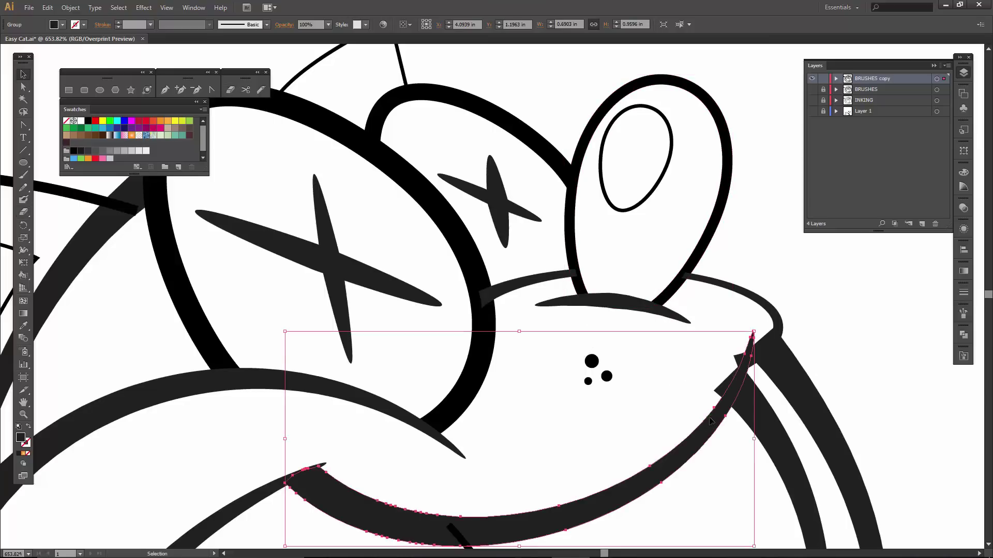
pyautogui.click(768, 414)
pyautogui.hotkey('shift', 'e')
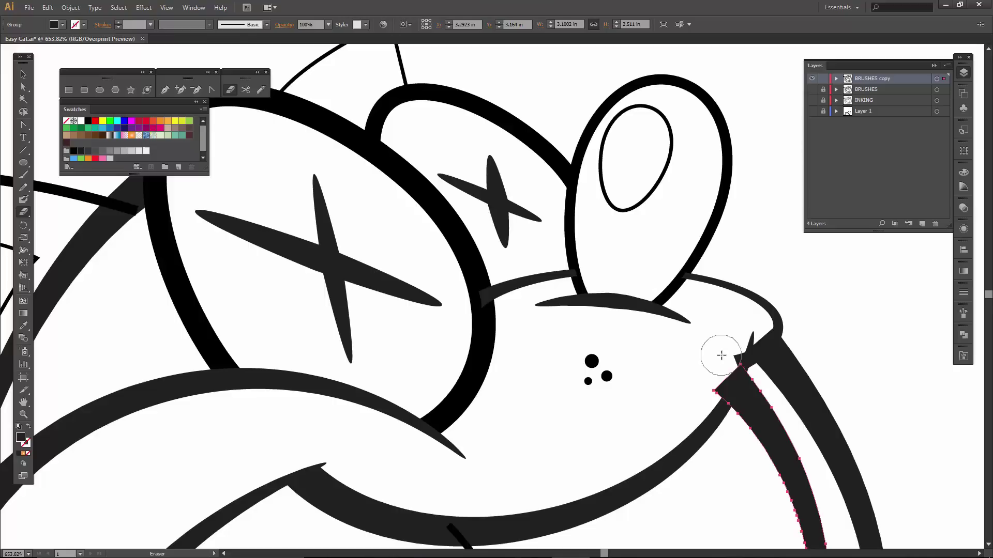
pyautogui.moveTo(724, 355); pyautogui.dragTo(699, 405)
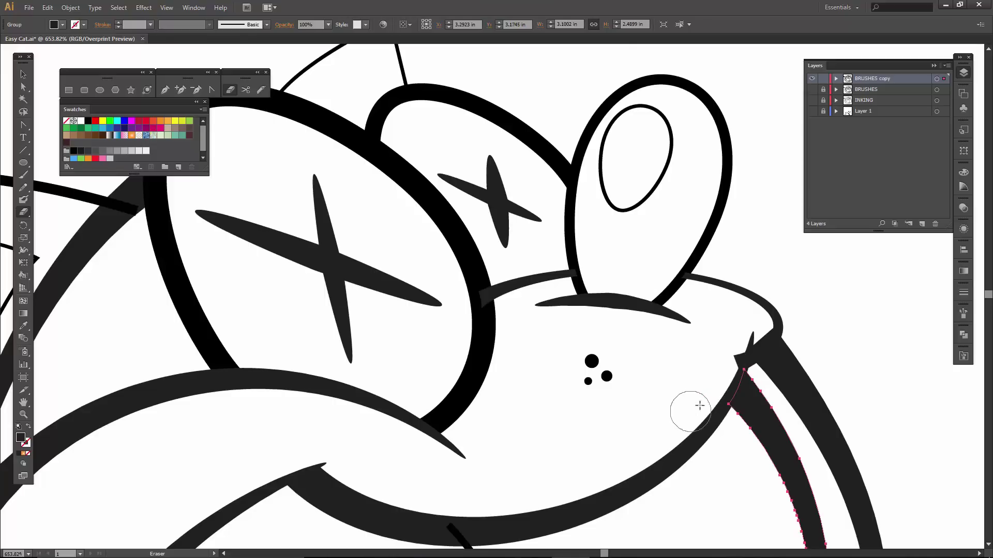
pyautogui.press('v')
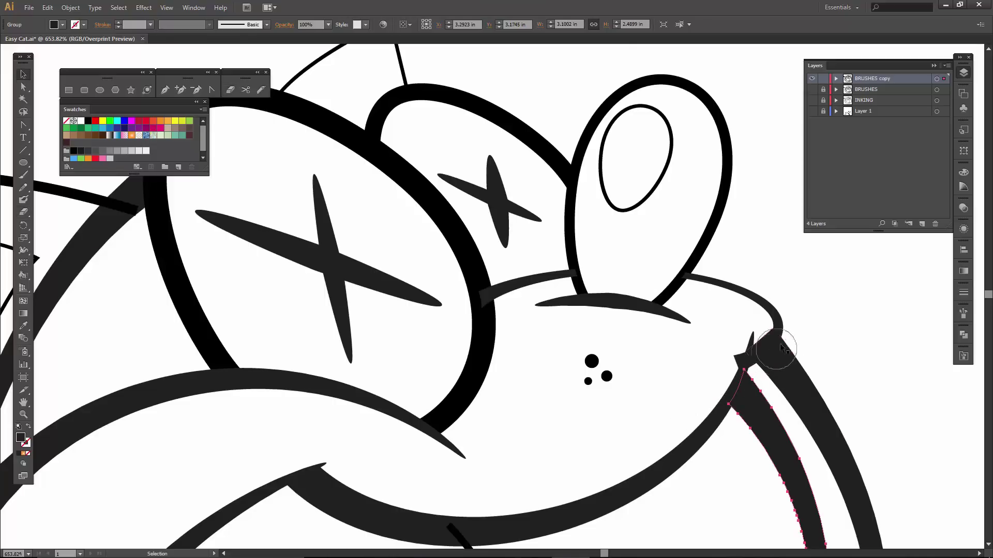
# Erase the overlapping blunt ends of the muzzle line and the head outline at the mouth corner near the nose
pyautogui.moveTo(828, 367); pyautogui.dragTo(78, 554)
pyautogui.hotkey('shift', 'e')
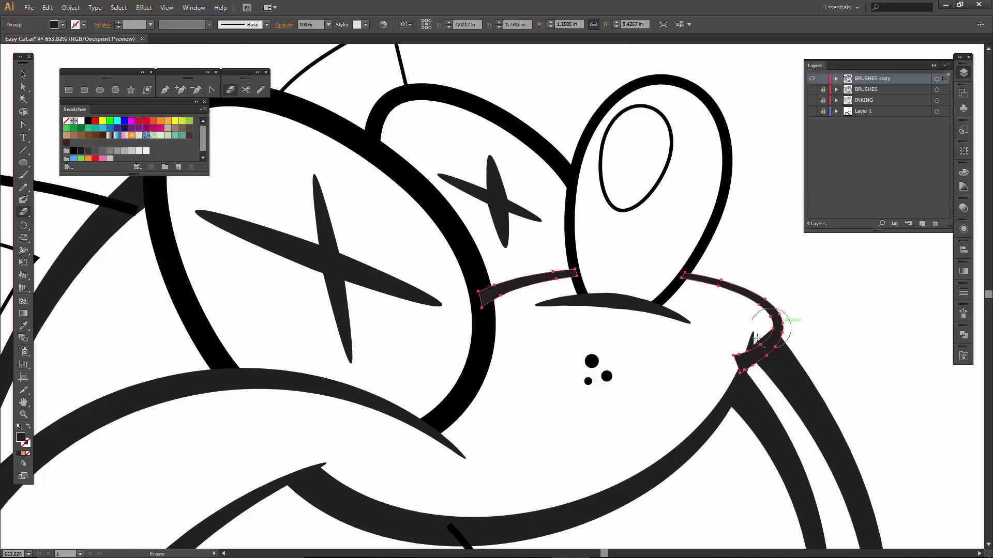
pyautogui.moveTo(730, 341); pyautogui.dragTo(724, 352)
pyautogui.press('v')
pyautogui.click(813, 380)
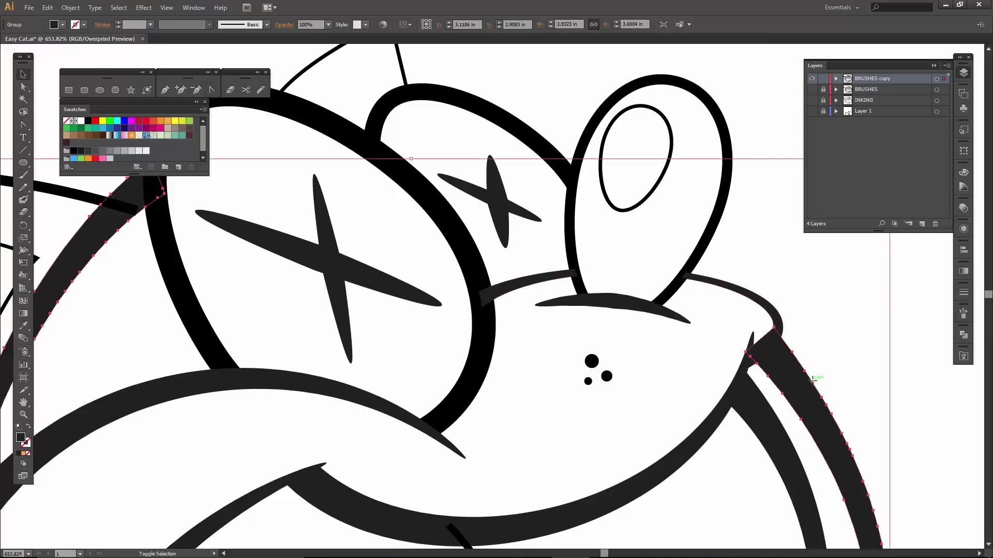
pyautogui.hotkey('shift', 'e')
pyautogui.moveTo(761, 316)
pyautogui.mouseDown()
pyautogui.moveTo(741, 342)
pyautogui.moveTo(553, 306)
pyautogui.moveTo(566, 315)
pyautogui.mouseUp()
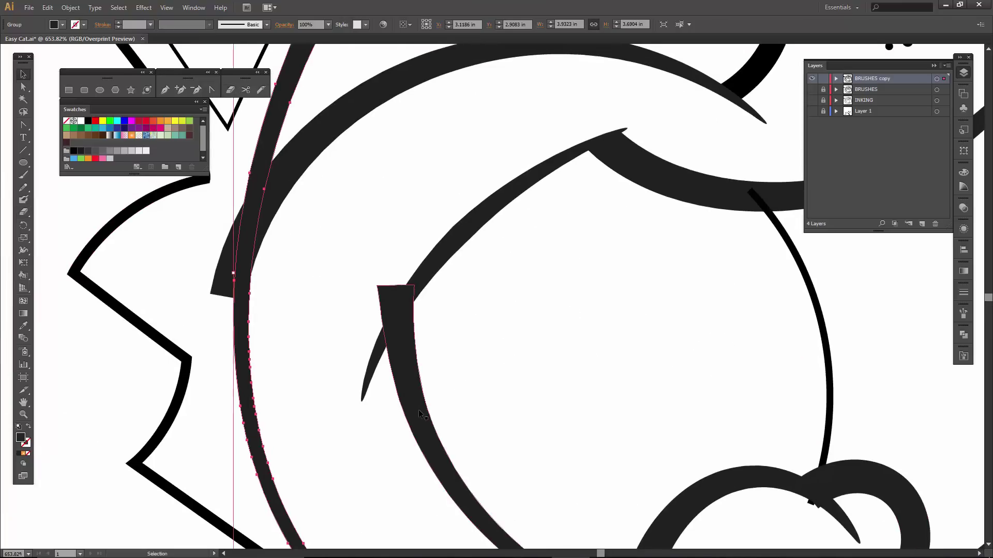
# Erase the blunt upper end of the inner mouth outline at the far mouth corner and the cheek line's end overlapping the head outline
pyautogui.keyDown('ctrl'); pyautogui.click(382, 310); pyautogui.keyUp('ctrl')
pyautogui.moveTo(408, 271)
pyautogui.mouseDown()
pyautogui.moveTo(379, 295)
pyautogui.moveTo(359, 336)
pyautogui.mouseUp()
pyautogui.press('space')
pyautogui.moveTo(344, 203); pyautogui.dragTo(425, 288)
pyautogui.keyDown('ctrl'); pyautogui.click(360, 269); pyautogui.keyUp('ctrl')
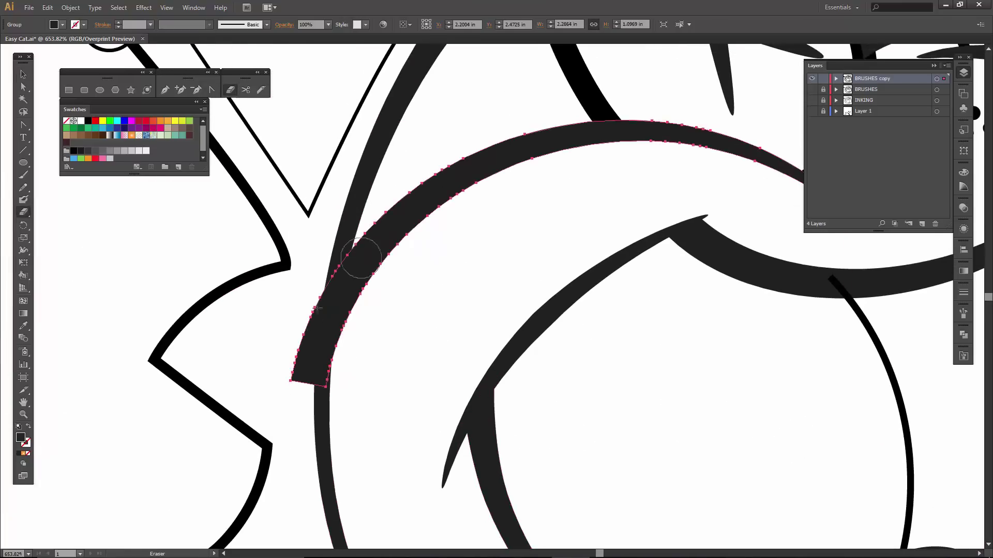
pyautogui.moveTo(310, 291); pyautogui.dragTo(299, 408)
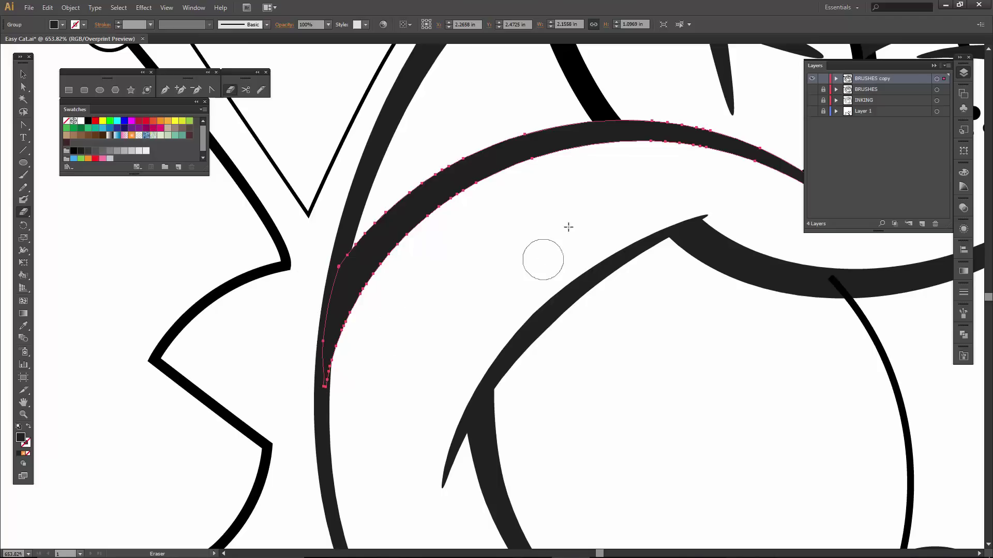
# Erase the end of the large ear's upper line where it crosses the head outline beside the eye
pyautogui.moveTo(572, 199); pyautogui.dragTo(602, 398)
pyautogui.keyDown('ctrl'); pyautogui.click(543, 153); pyautogui.keyUp('ctrl')
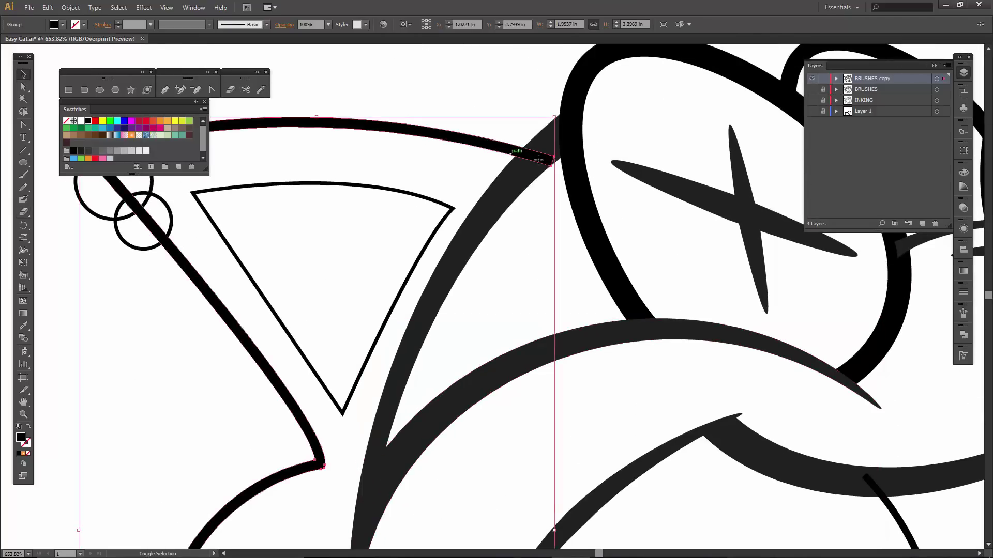
pyautogui.click(555, 163)
# Erase the overlapping ends of the tongue's smaller lobe and the thin curve inside the mouth where they meet the larger lobe
pyautogui.moveTo(554, 249)
pyautogui.mouseDown()
pyautogui.moveTo(426, 308)
pyautogui.moveTo(366, 421)
pyautogui.moveTo(621, 157)
pyautogui.moveTo(448, 132)
pyautogui.mouseUp()
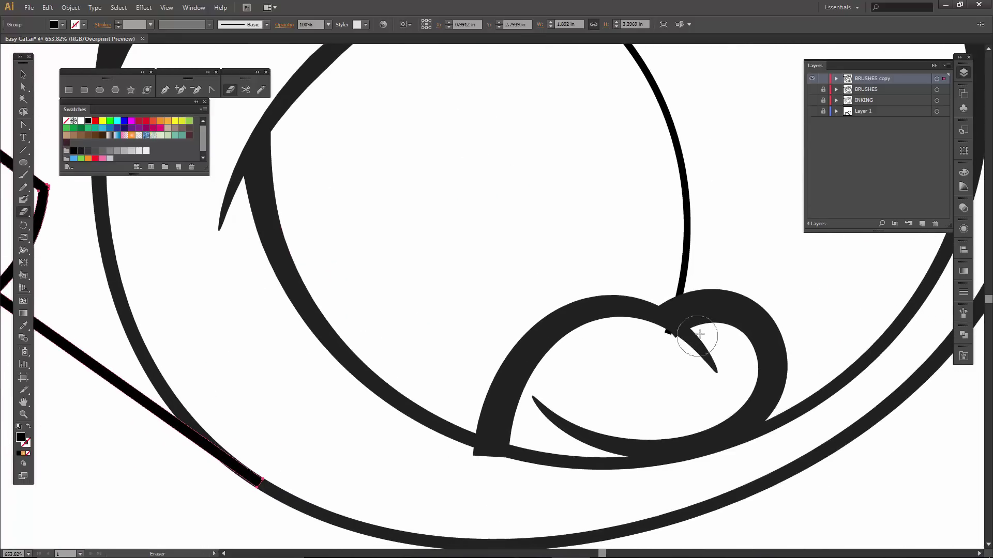
pyautogui.keyDown('ctrl'); pyautogui.click(723, 326); pyautogui.keyUp('ctrl')
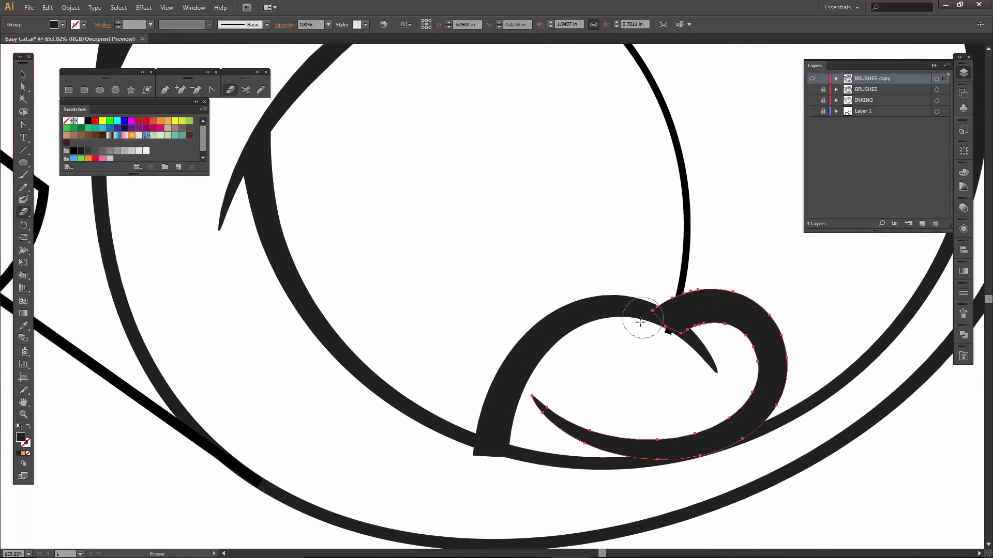
pyautogui.press('v')
pyautogui.click(682, 271)
pyautogui.hotkey('shift', 'e')
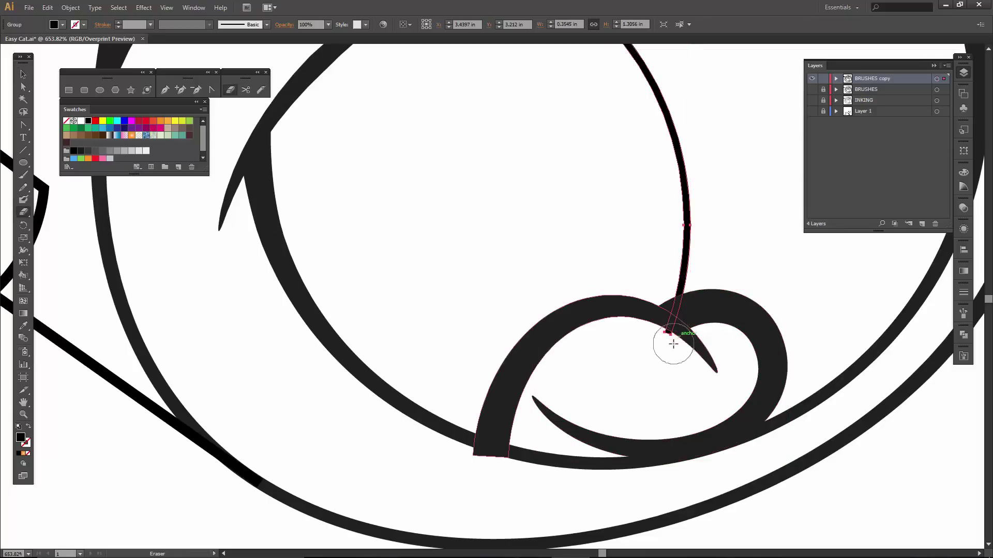
# Erase the blunt base of the tongue's larger lobe where it extends past the lower mouth outline
pyautogui.keyDown('ctrl'); pyautogui.click(515, 401); pyautogui.keyUp('ctrl')
pyautogui.moveTo(486, 461)
pyautogui.mouseDown()
pyautogui.moveTo(468, 457)
pyautogui.moveTo(477, 460)
pyautogui.mouseUp()
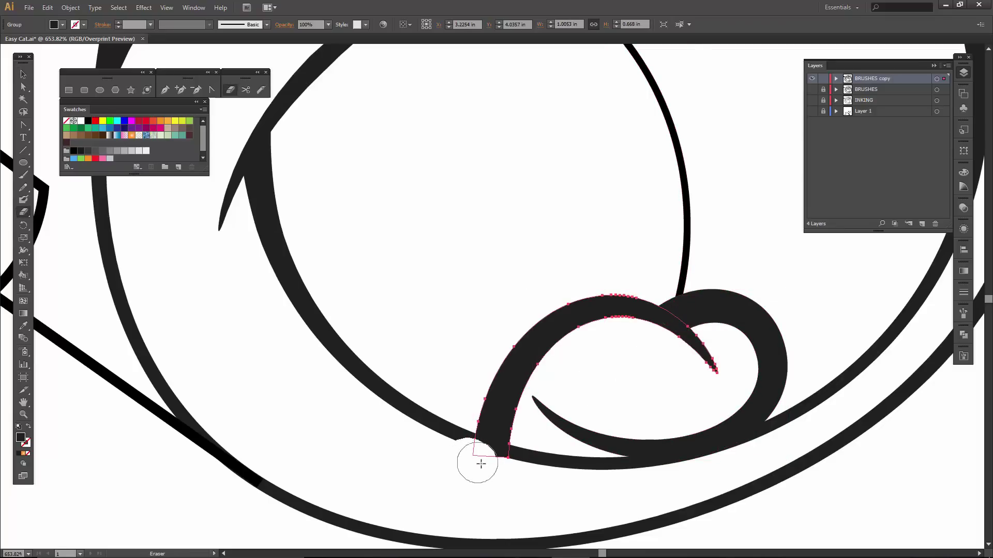
pyautogui.hotkey('ctrl', '-')
pyautogui.hotkey('ctrl', '-')
pyautogui.hotkey('ctrl', '-')
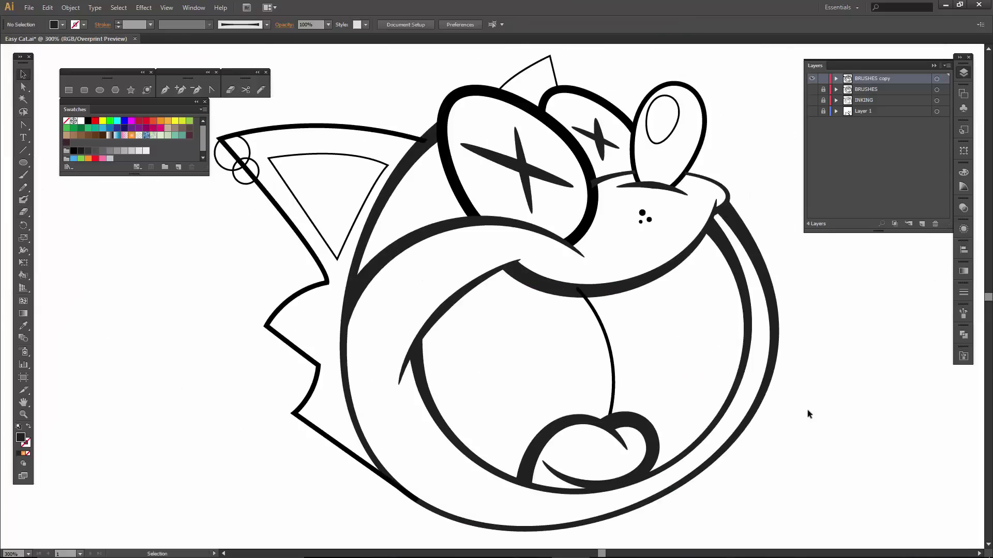
# Duplicate the BRUSHES copy layer that holds the trimmed line art
pyautogui.moveTo(615, 415); pyautogui.dragTo(616, 414)
pyautogui.click(794, 245)
pyautogui.click(947, 66)
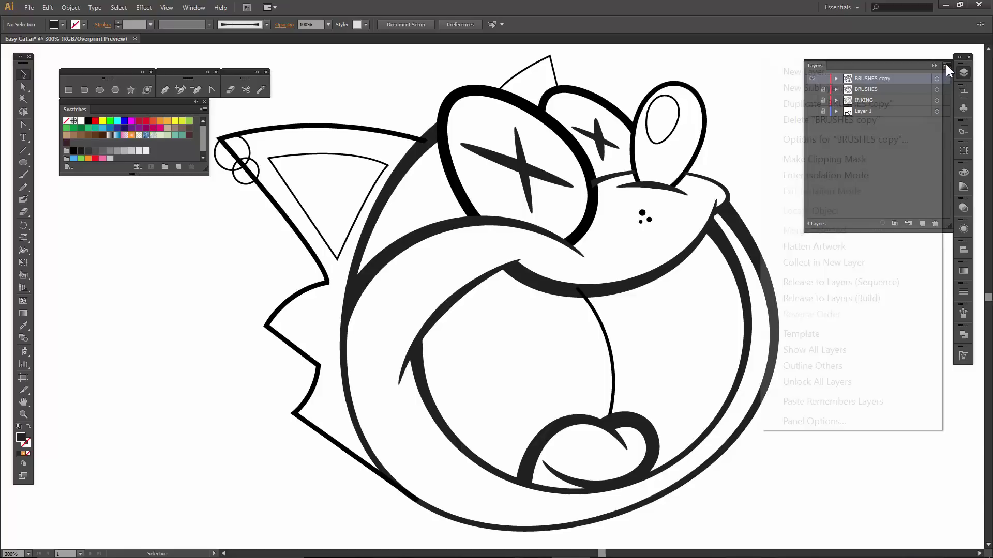
pyautogui.click(826, 104)
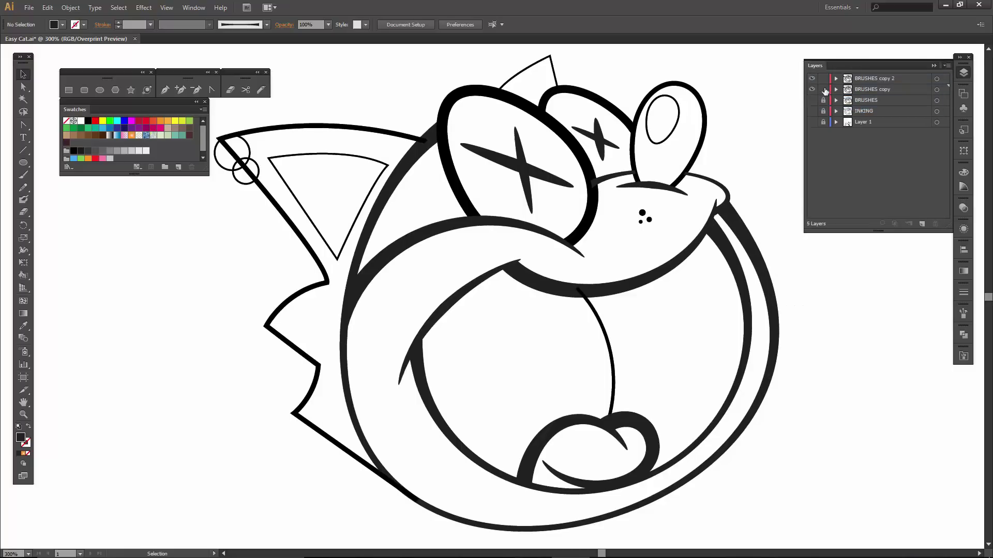
# Merge all the line art on the BRUSHES copy 2 layer into one shape with the Pathfinder Unite mode
pyautogui.click(863, 76)
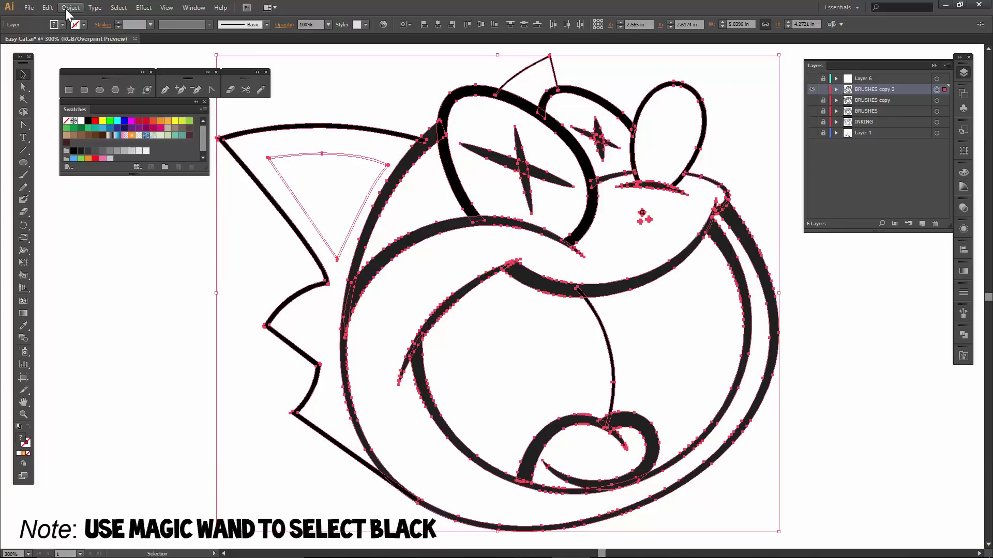
pyautogui.click(964, 335)
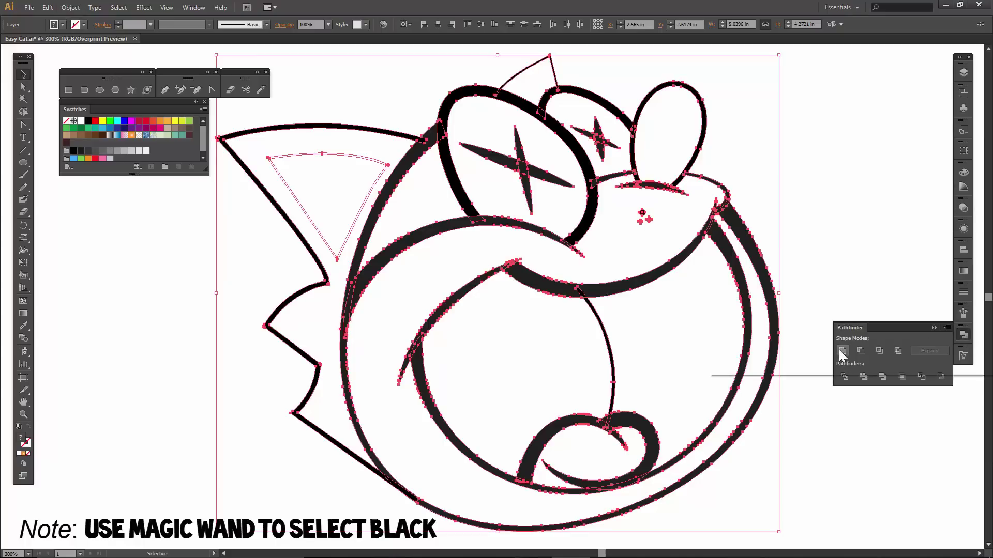
pyautogui.click(842, 351)
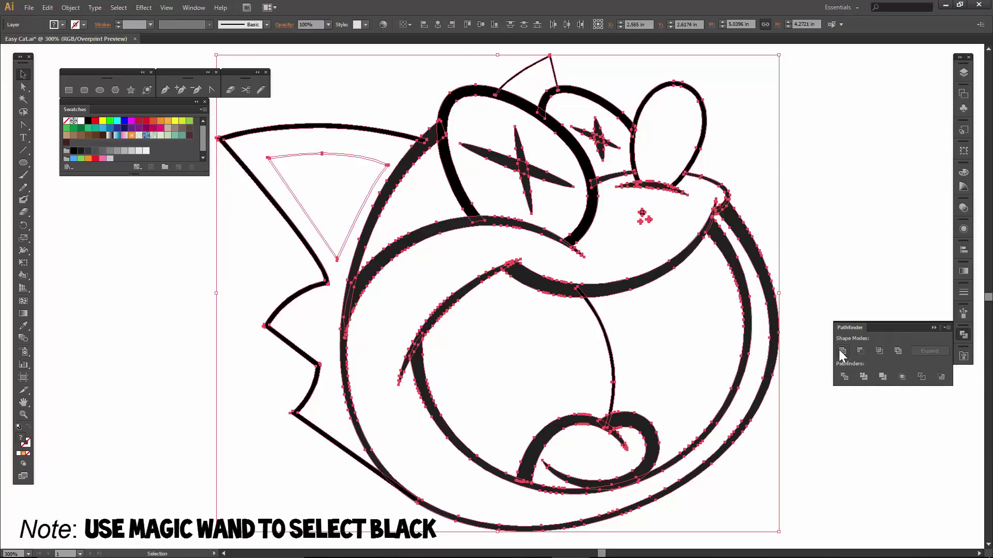
pyautogui.click(824, 260)
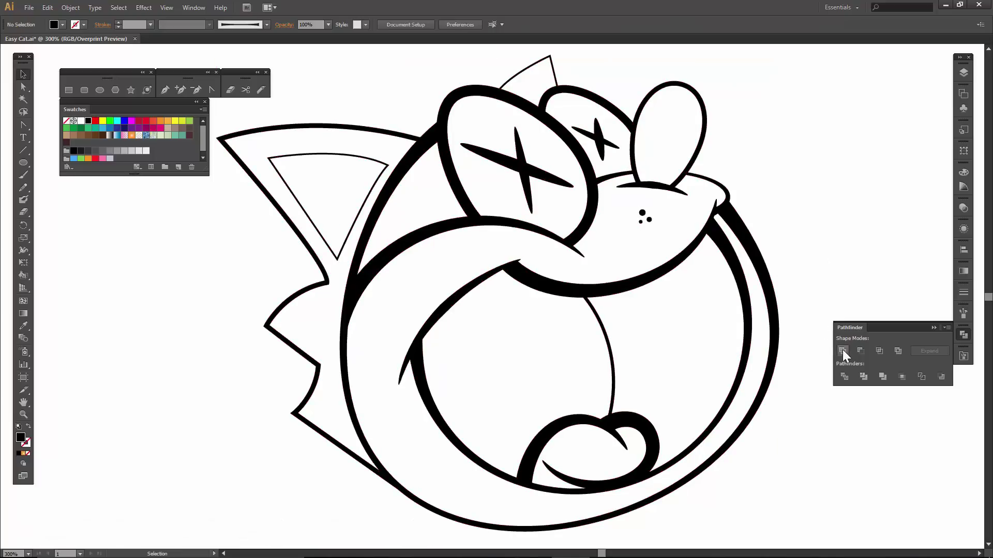
# Fill the united line art with the black swatch and deselect it
pyautogui.click(571, 286)
pyautogui.click(88, 121)
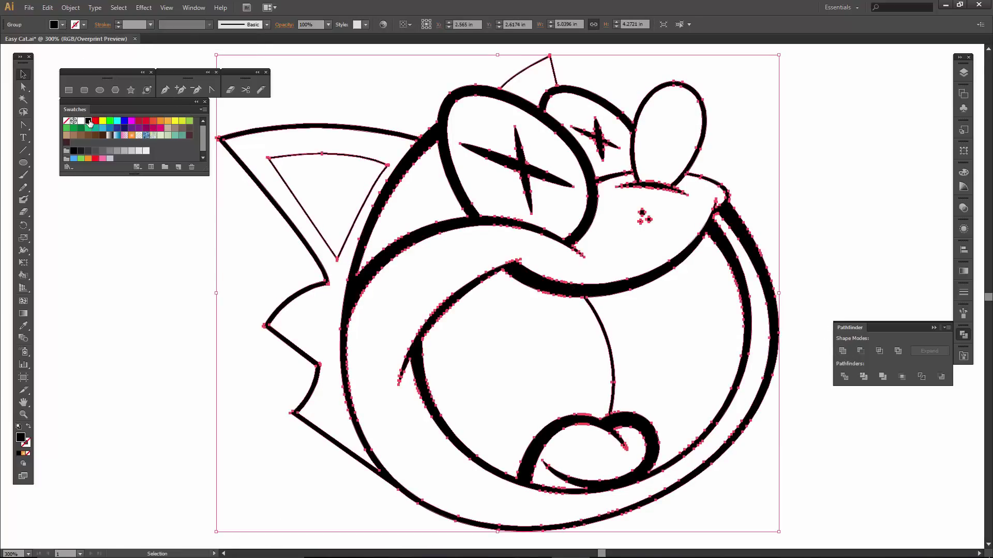
pyautogui.click(204, 254)
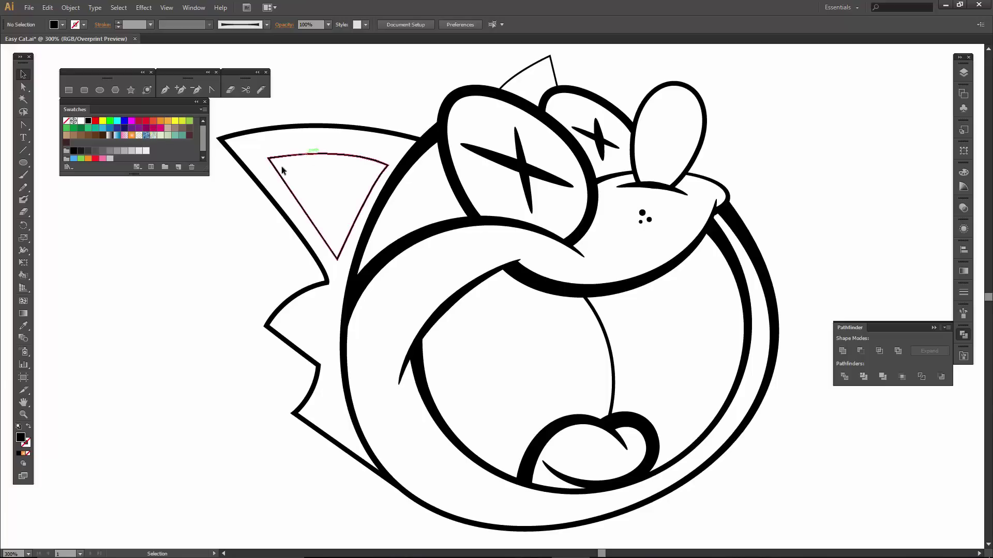
# Select all artwork on the BRUSHES copy 2 layer and make it a Live Paint group
pyautogui.click(964, 73)
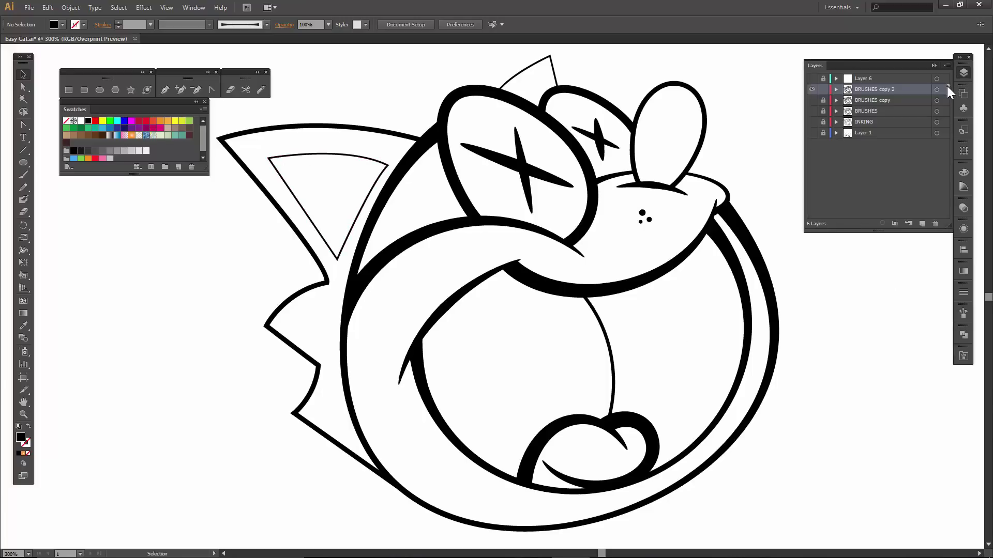
pyautogui.click(936, 89)
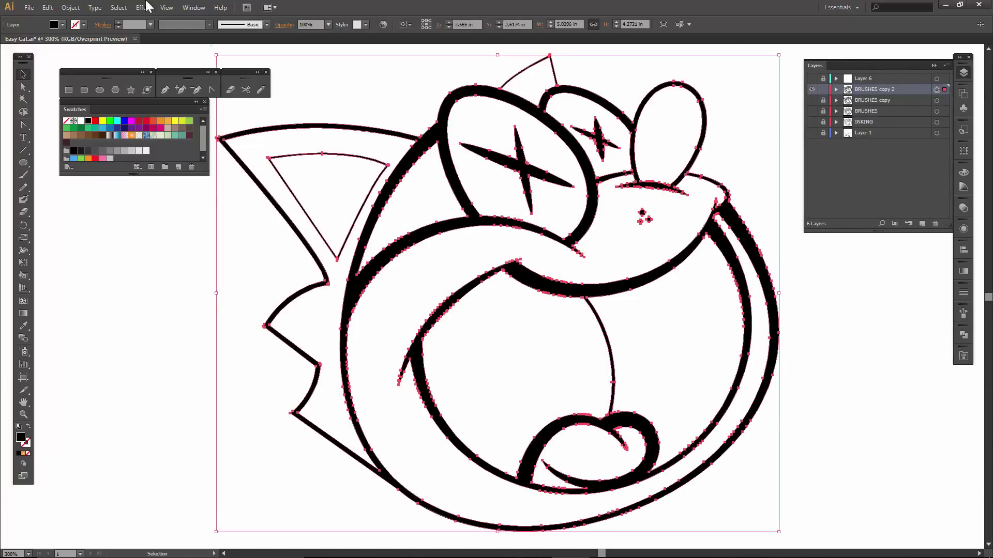
pyautogui.click(71, 7)
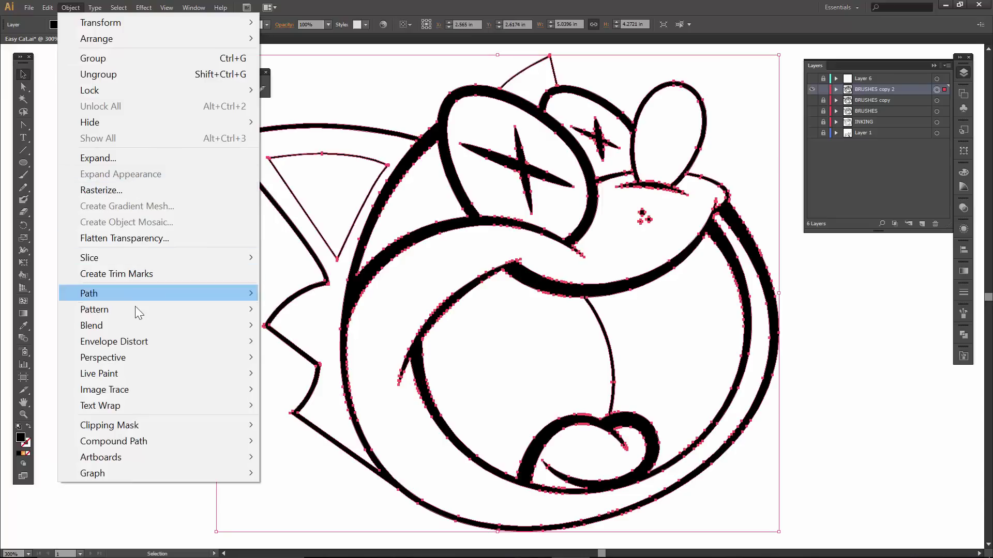
pyautogui.moveTo(139, 374)
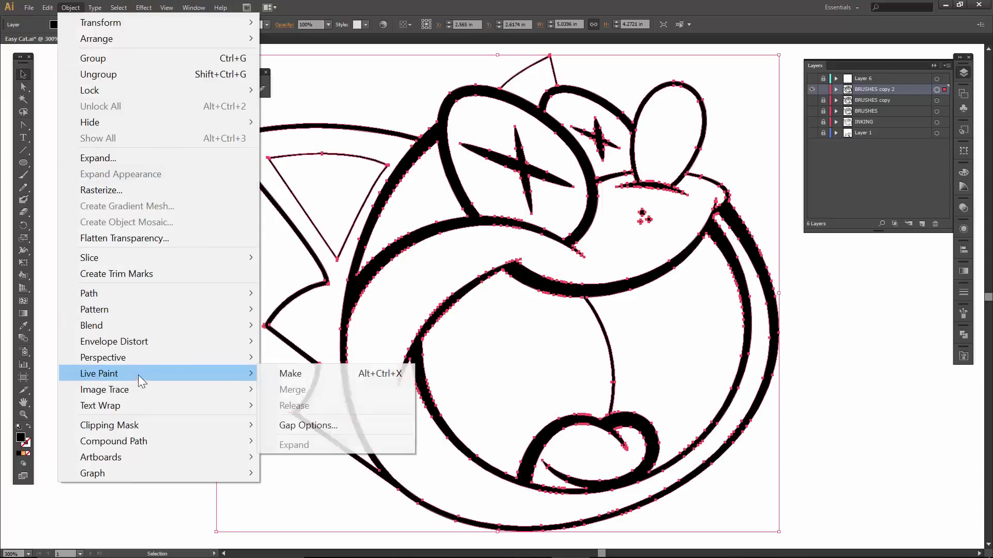
pyautogui.click(280, 373)
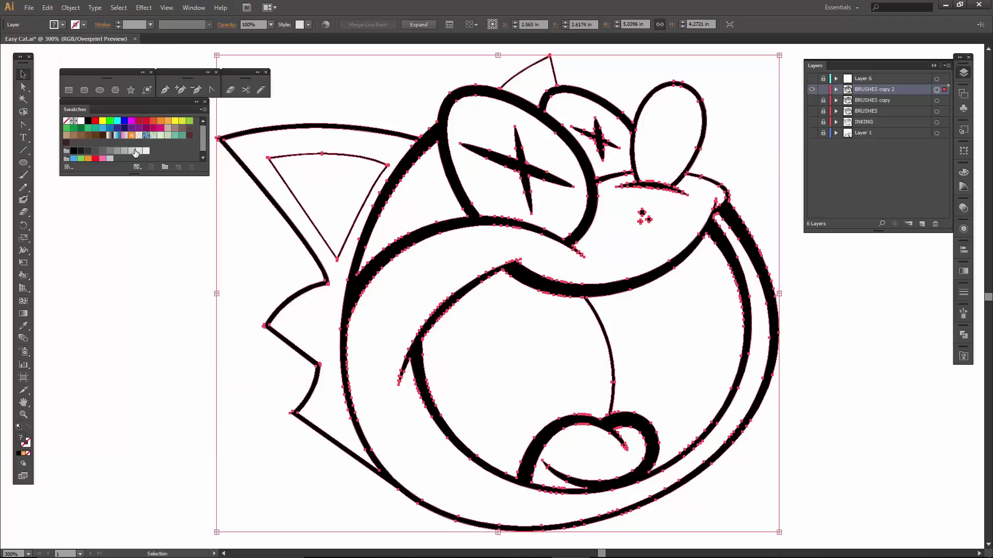
pyautogui.click(151, 199)
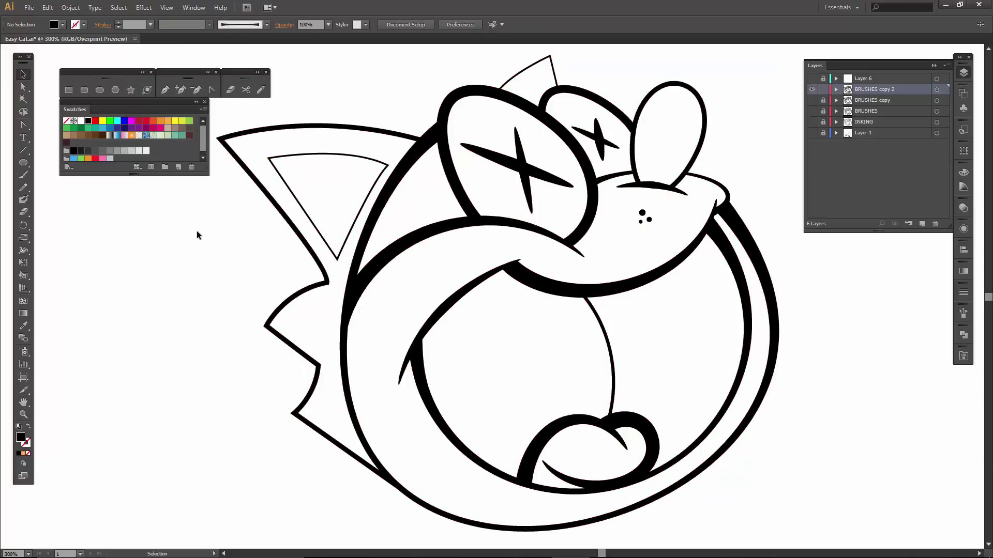
# Fill the large ear with its side fur, the head area beside the eye and the small ear with the dark maroon swatch using Live Paint Bucket
pyautogui.press('k')
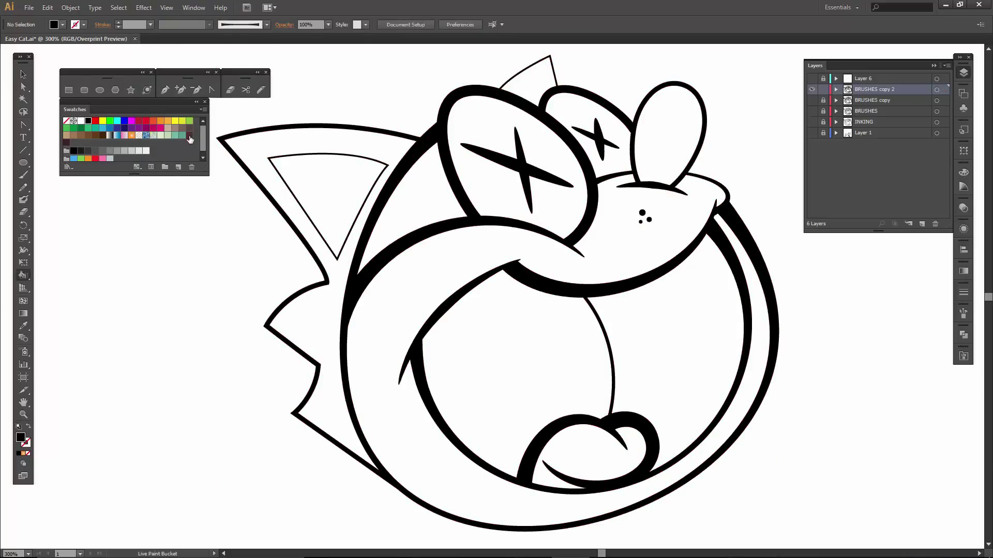
pyautogui.click(66, 143)
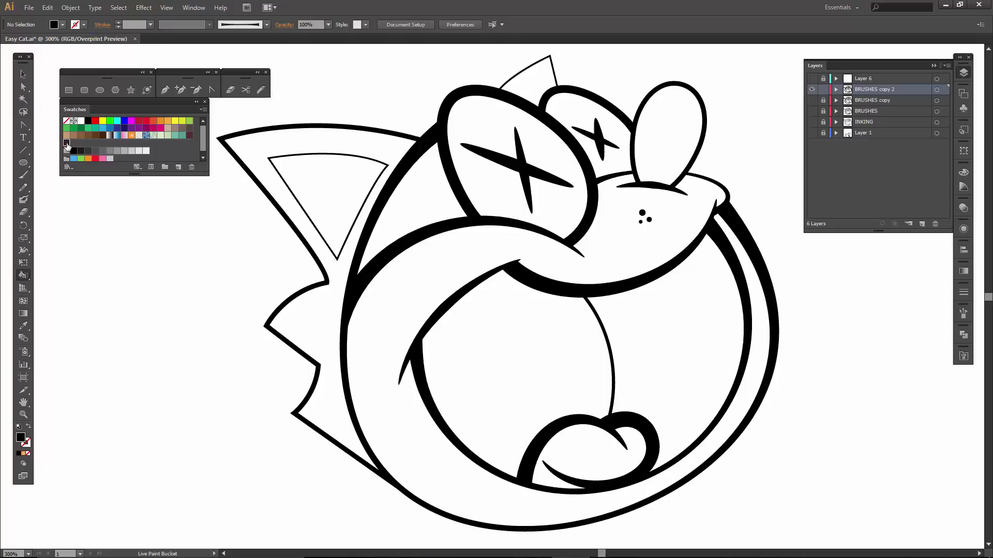
pyautogui.click(298, 137)
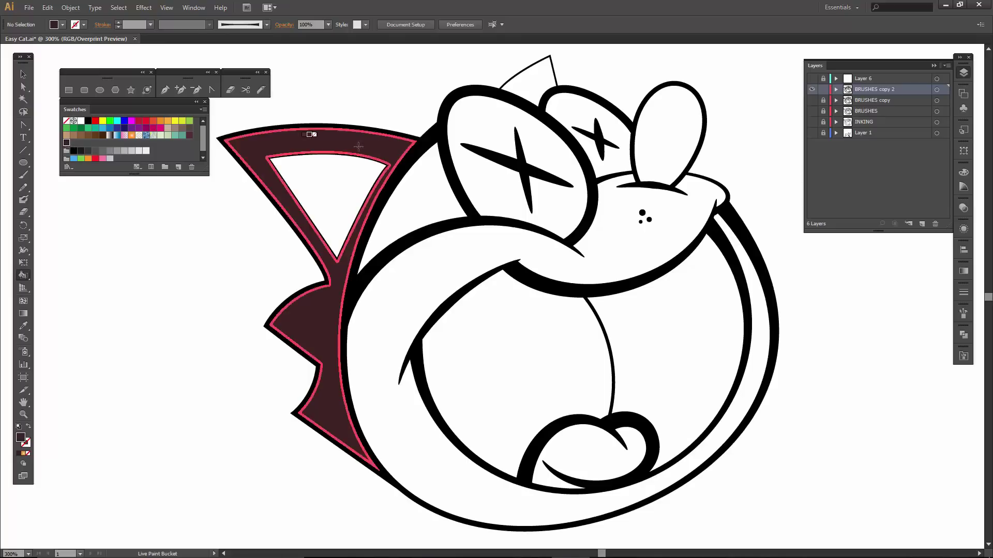
pyautogui.click(421, 167)
pyautogui.click(530, 80)
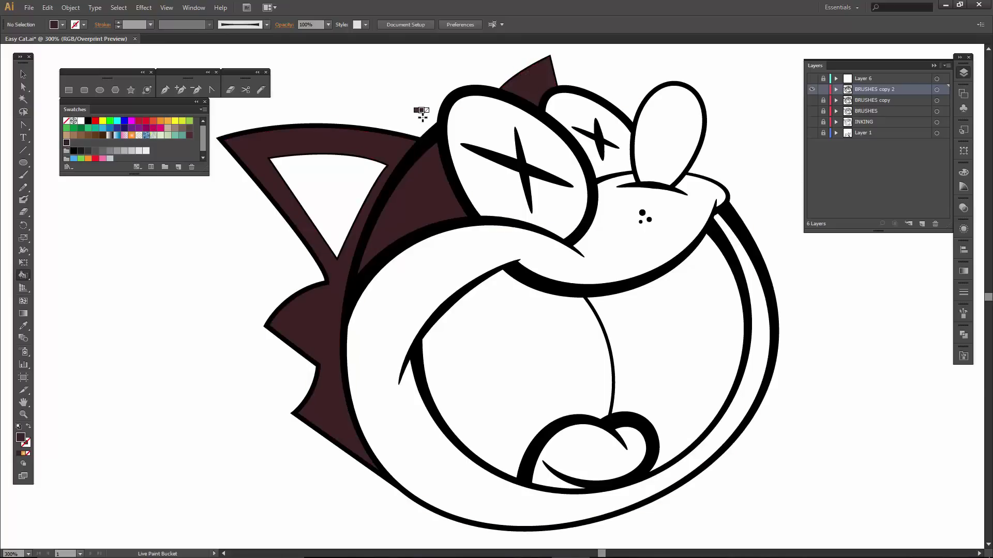
# Recolor the head, eye, nose and mouth outlines and both X-shaped pupils with the dark maroon swatch
pyautogui.click(438, 108)
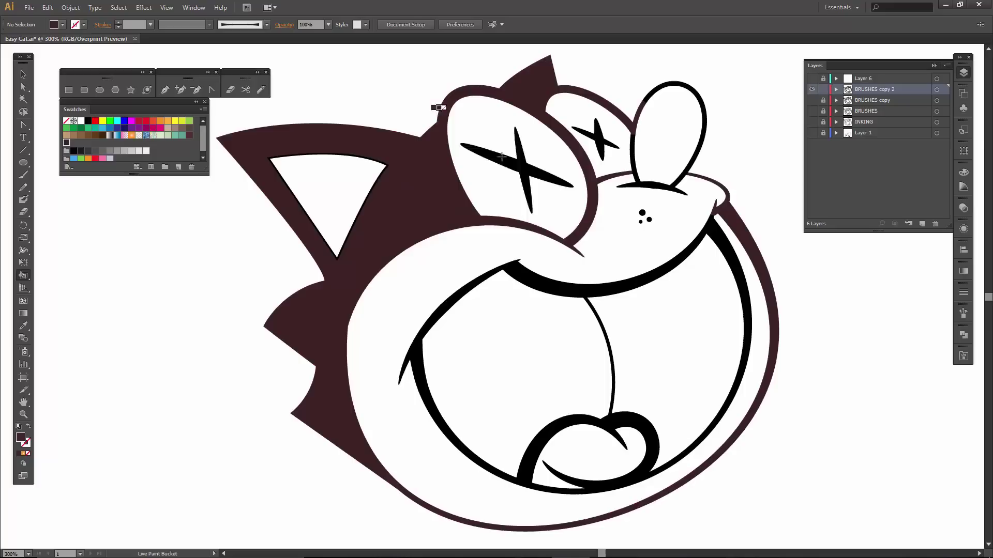
pyautogui.click(519, 157)
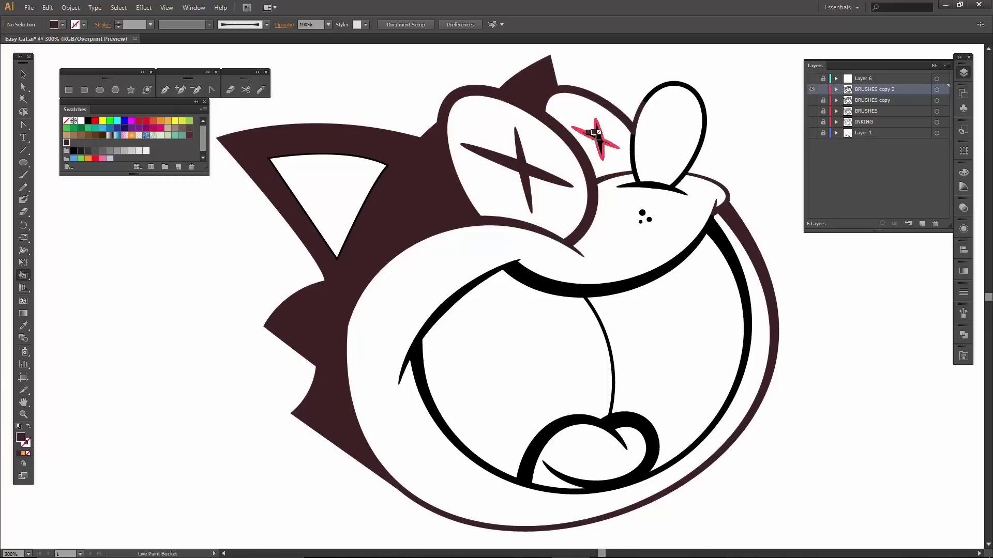
pyautogui.click(597, 137)
pyautogui.click(644, 170)
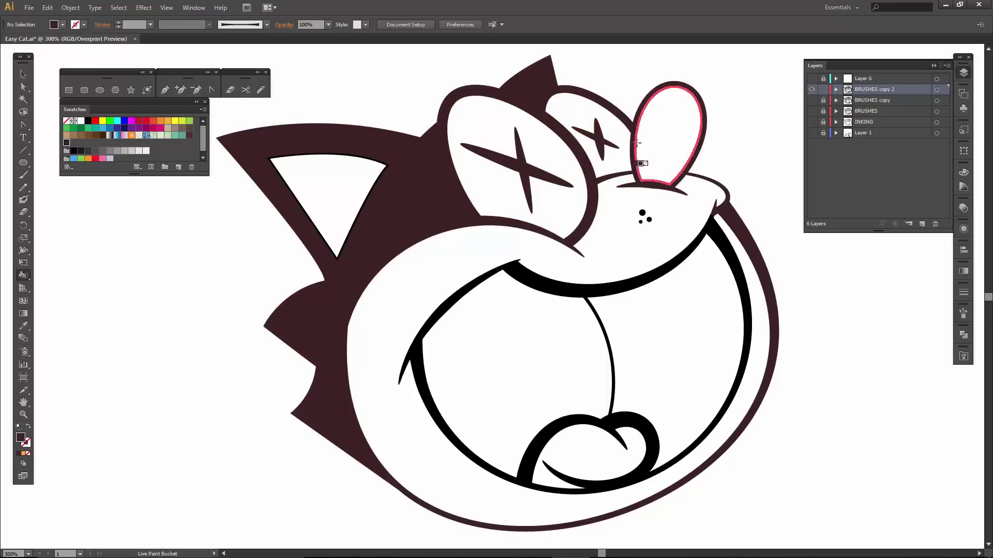
pyautogui.click(706, 221)
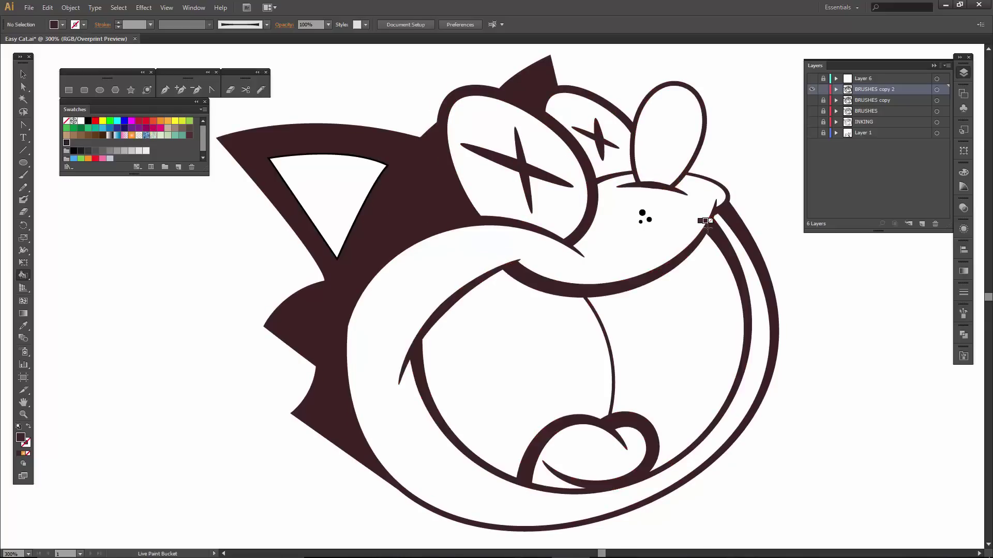
# Fill the dark side of the mouth interior, the nose and the inner-ear outline with the dark maroon swatch
pyautogui.click(526, 358)
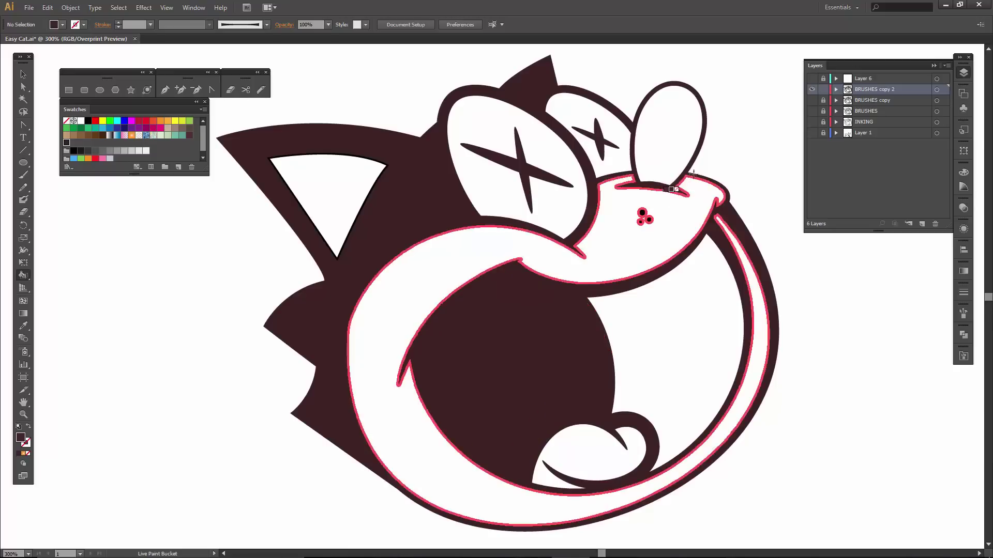
pyautogui.click(666, 153)
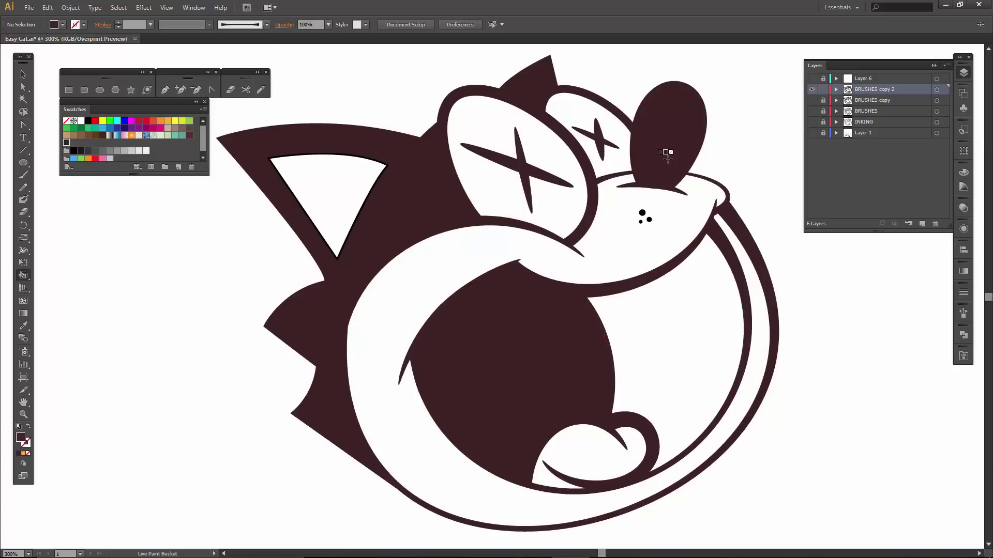
pyautogui.click(373, 170)
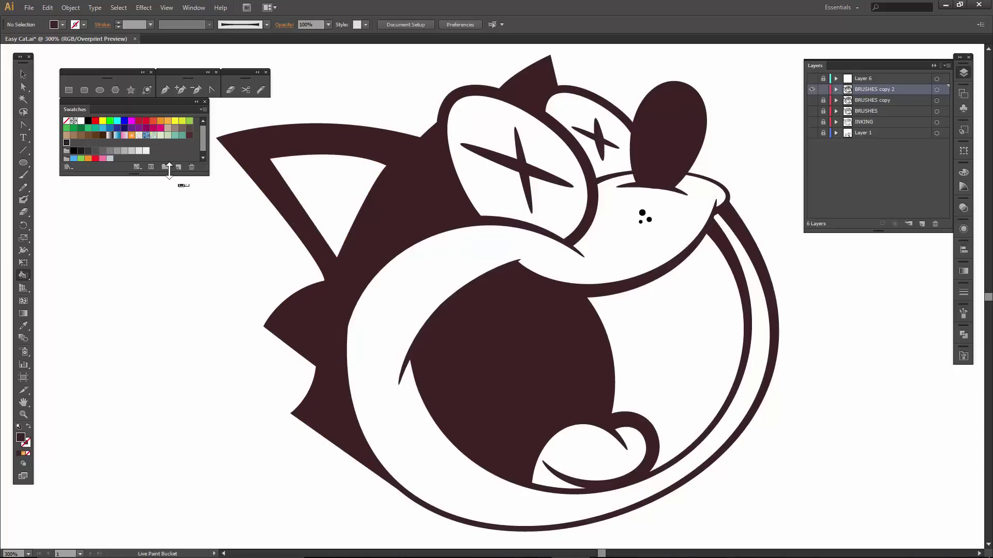
# Fill the inner ear and the remaining mouth interior with the lighter burgundy swatch, and the tongue with the teal swatch
pyautogui.click(190, 137)
pyautogui.click(346, 188)
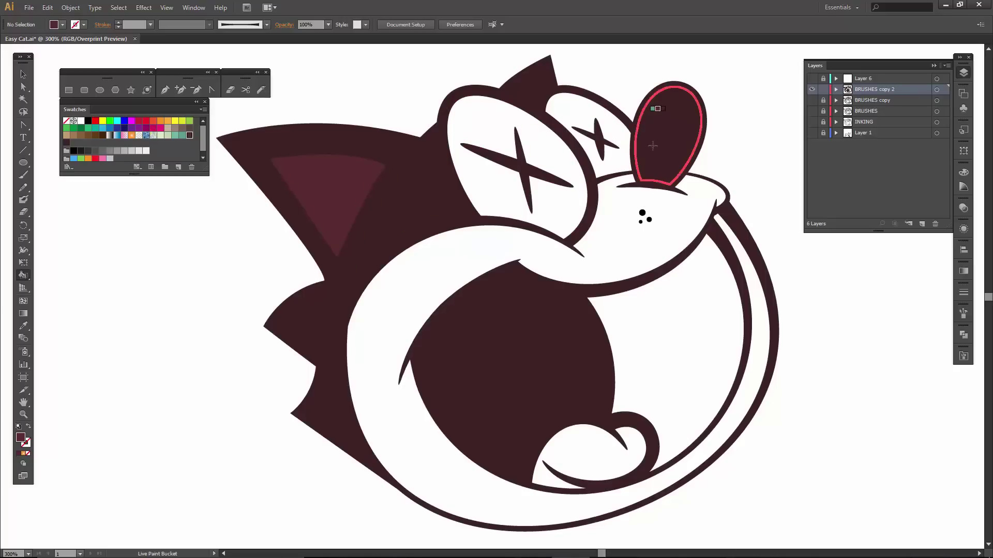
pyautogui.click(655, 322)
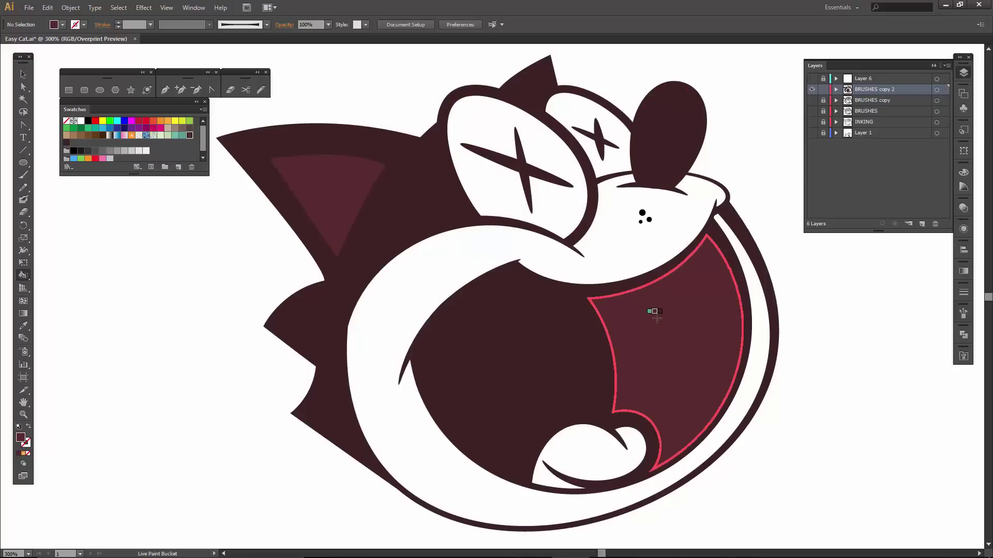
pyautogui.press('Left')
pyautogui.click(603, 438)
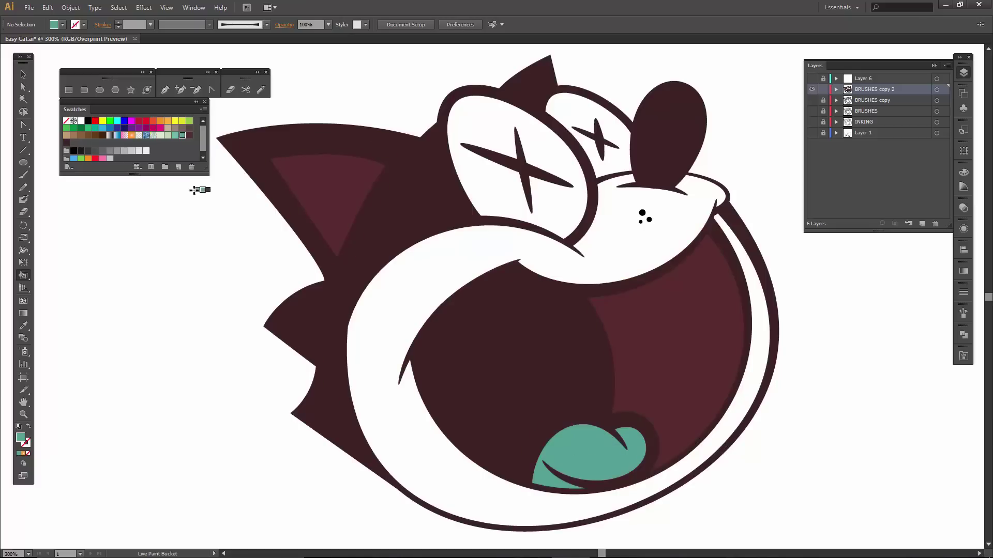
# Fill the muzzle and mouth rim with the pale green swatch and both eyes with the lighter cream-green swatch
pyautogui.click(166, 136)
pyautogui.click(417, 260)
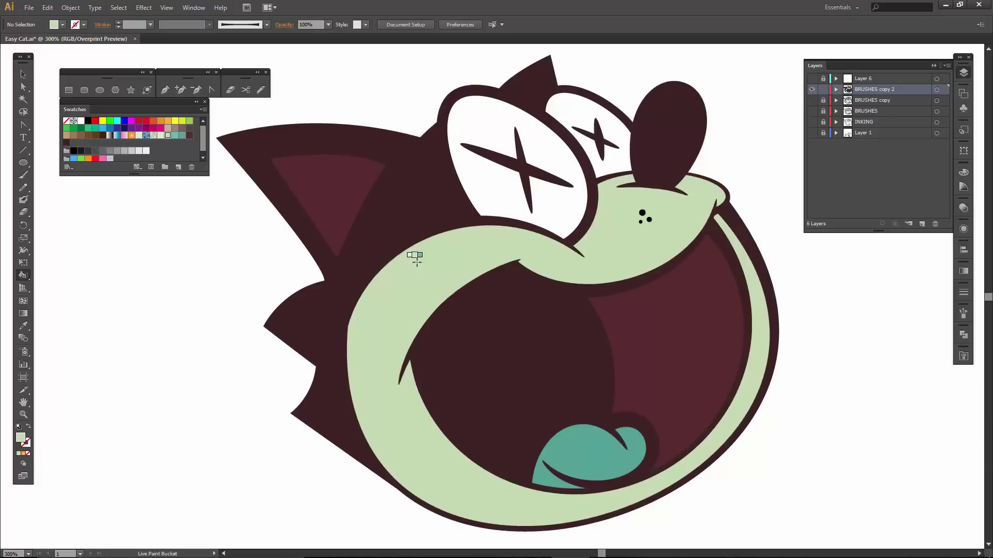
pyautogui.click(160, 136)
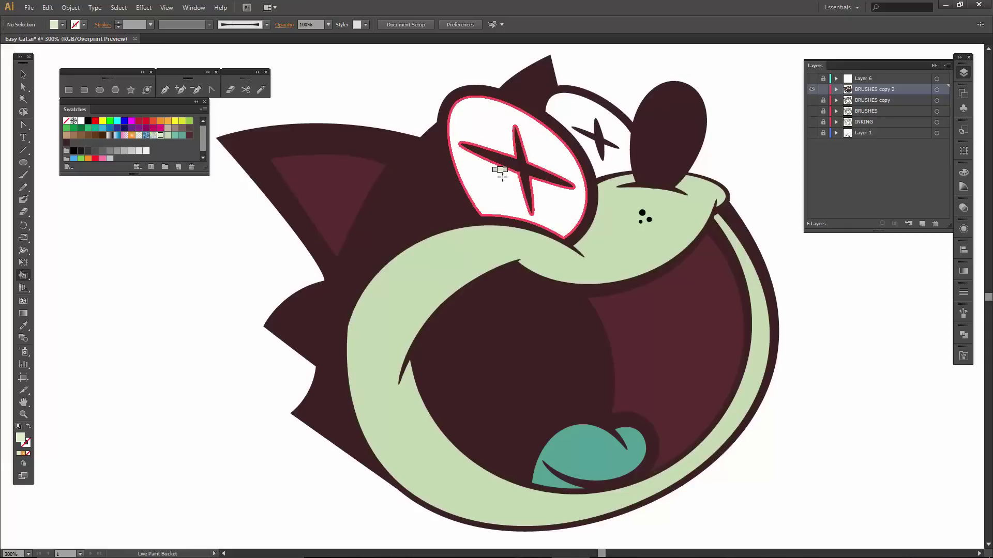
pyautogui.click(498, 179)
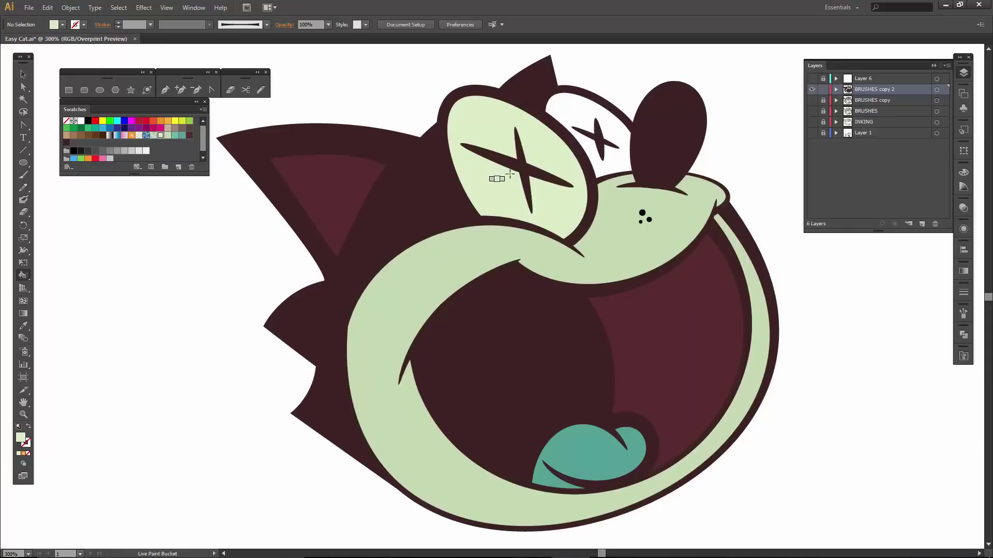
pyautogui.click(567, 110)
pyautogui.press('v')
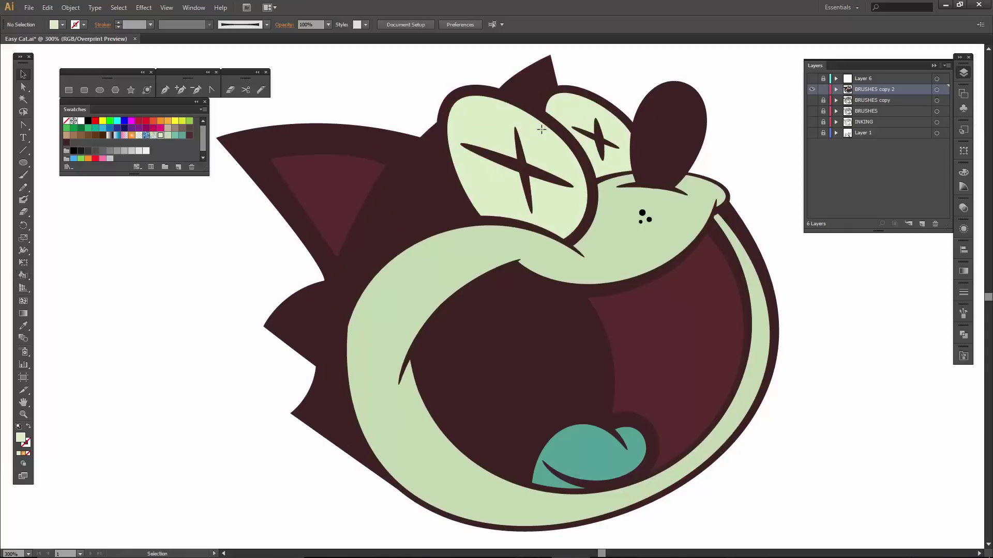
# Expand the cat's Live Paint group into regular shapes and deselect it
pyautogui.click(659, 134)
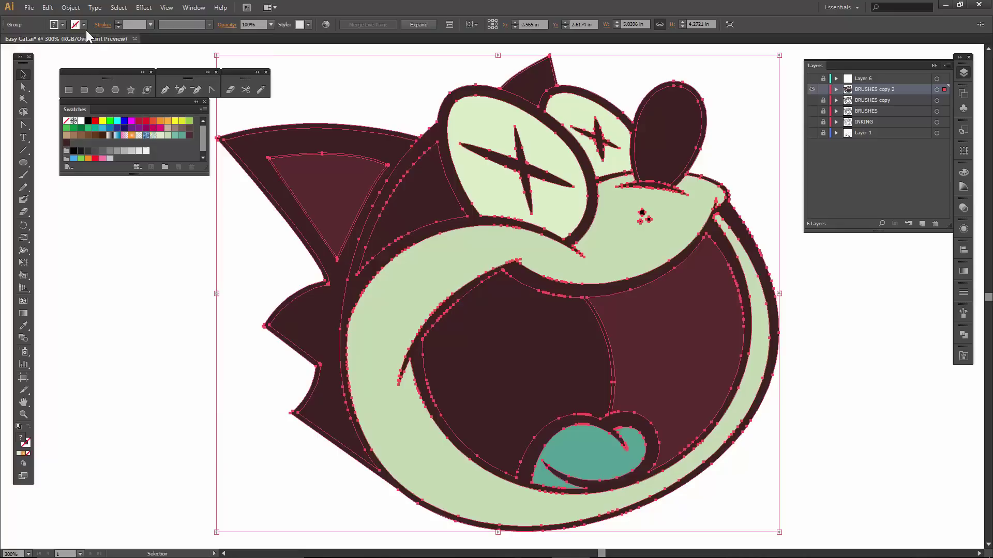
pyautogui.click(70, 8)
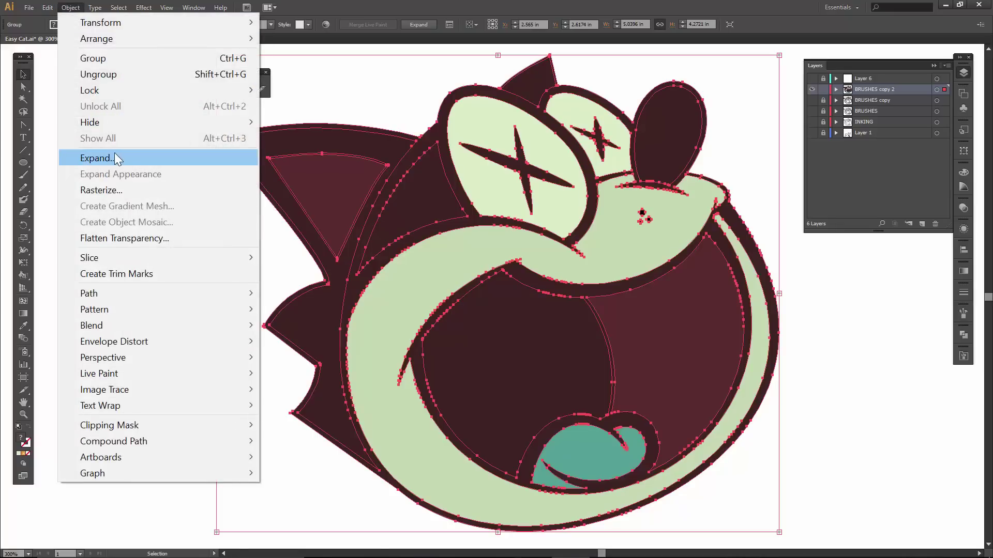
pyautogui.click(114, 156)
pyautogui.click(478, 339)
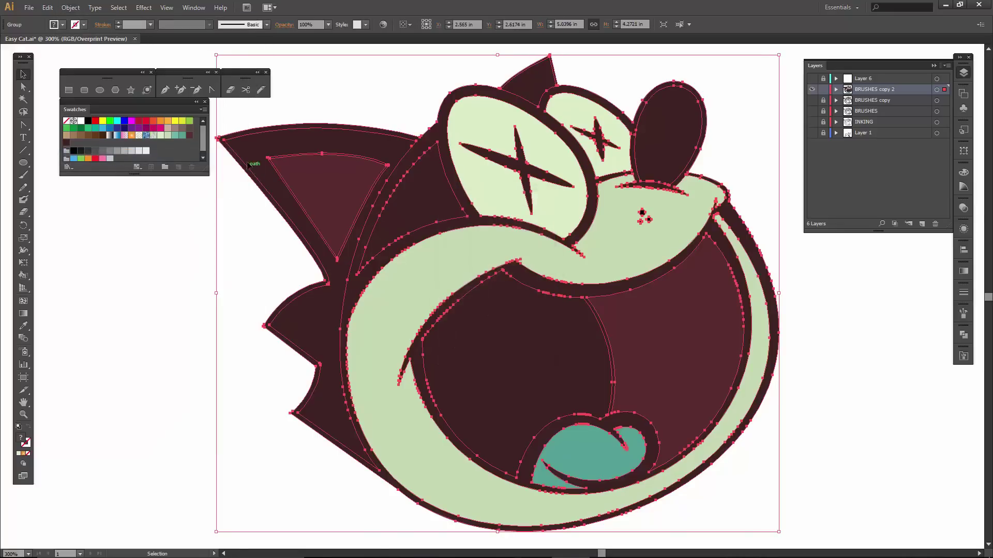
pyautogui.click(241, 219)
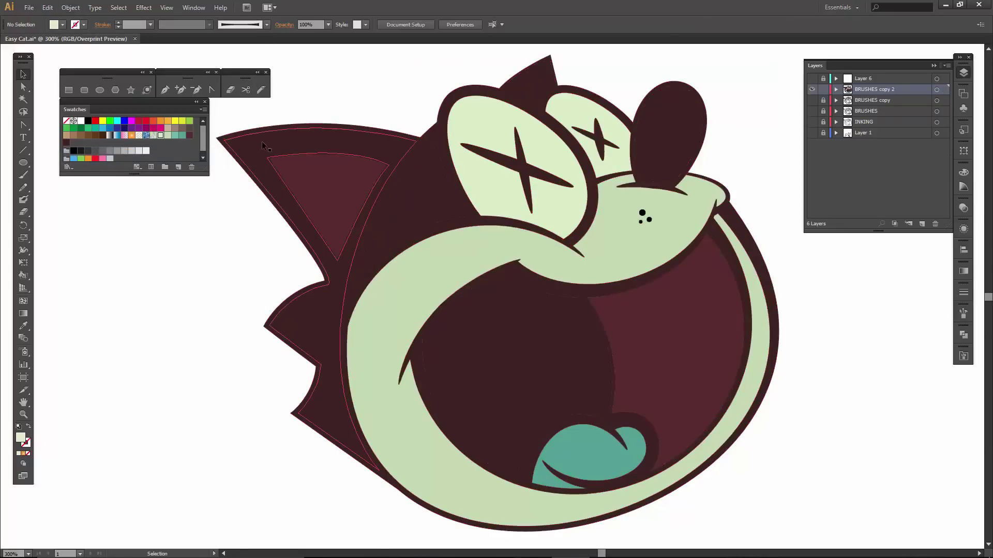
# Ungroup the expanded cat artwork repeatedly until its shapes are separate, and clear the selection
pyautogui.rightClick(262, 143)
pyautogui.click(310, 225)
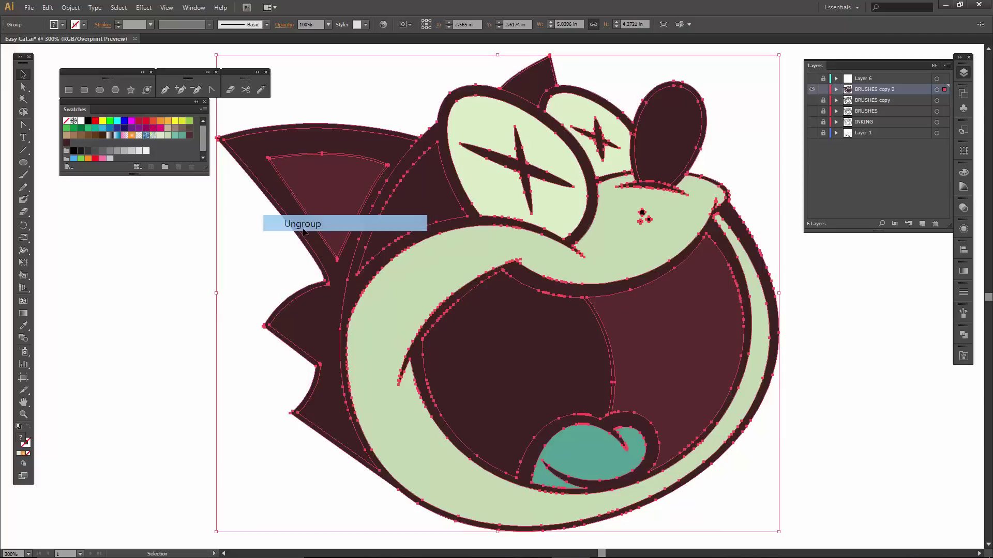
pyautogui.hotkey('ctrl', 'shift', 'a')
pyautogui.click(270, 173)
pyautogui.rightClick(269, 173)
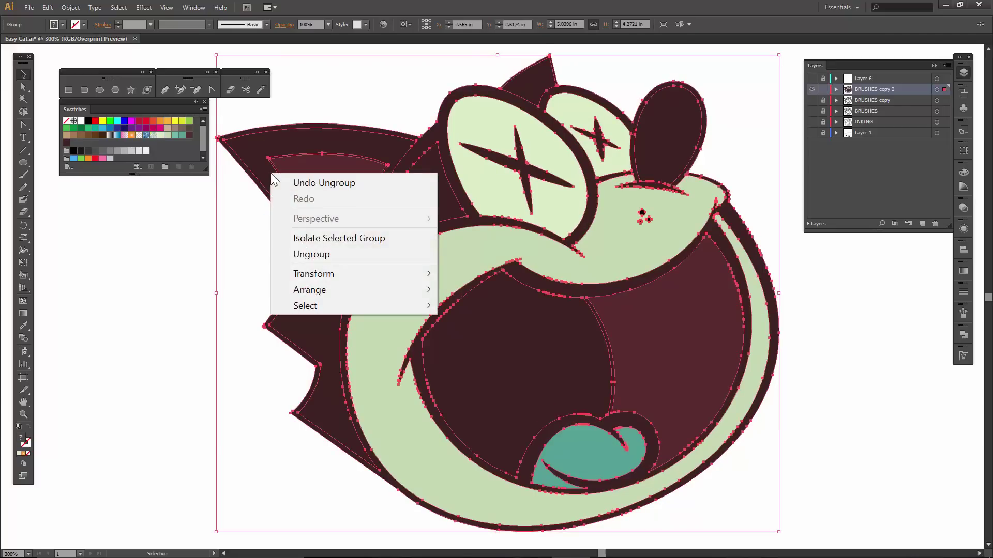
pyautogui.click(307, 259)
pyautogui.click(277, 253)
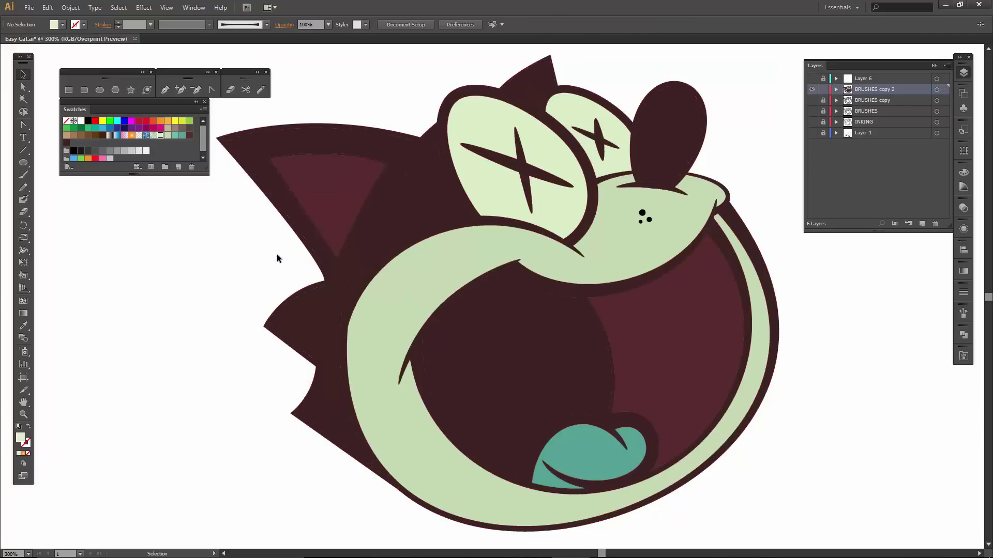
pyautogui.click(292, 206)
pyautogui.rightClick(292, 206)
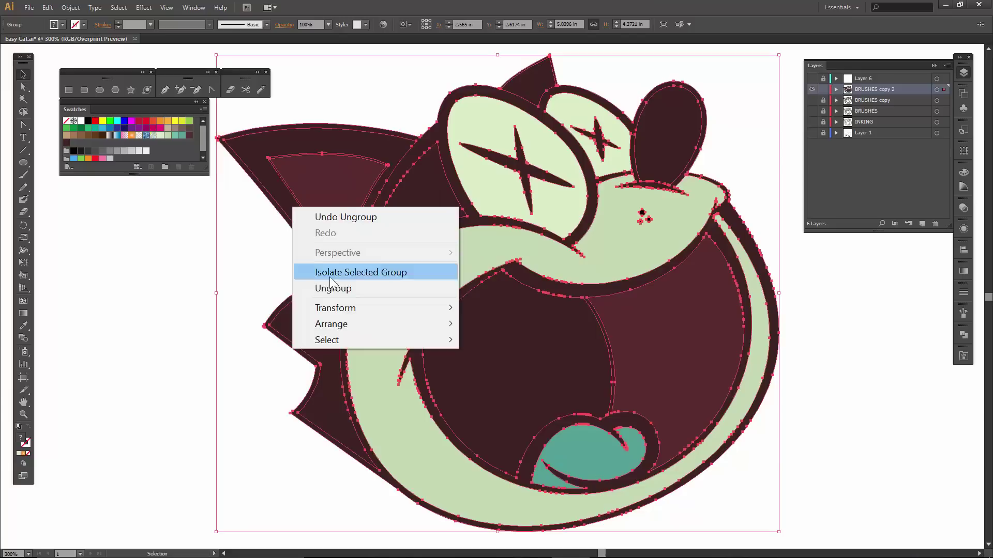
pyautogui.click(331, 286)
pyautogui.click(264, 268)
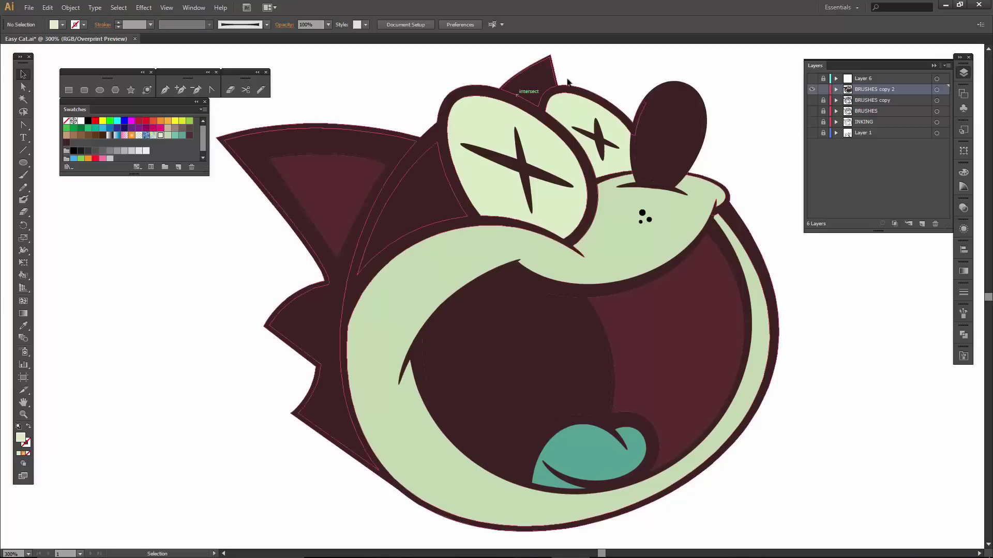
# Select all dark maroon shapes with the Magic Wand by fill color at tolerance 10, and unite them
pyautogui.doubleClick(24, 98)
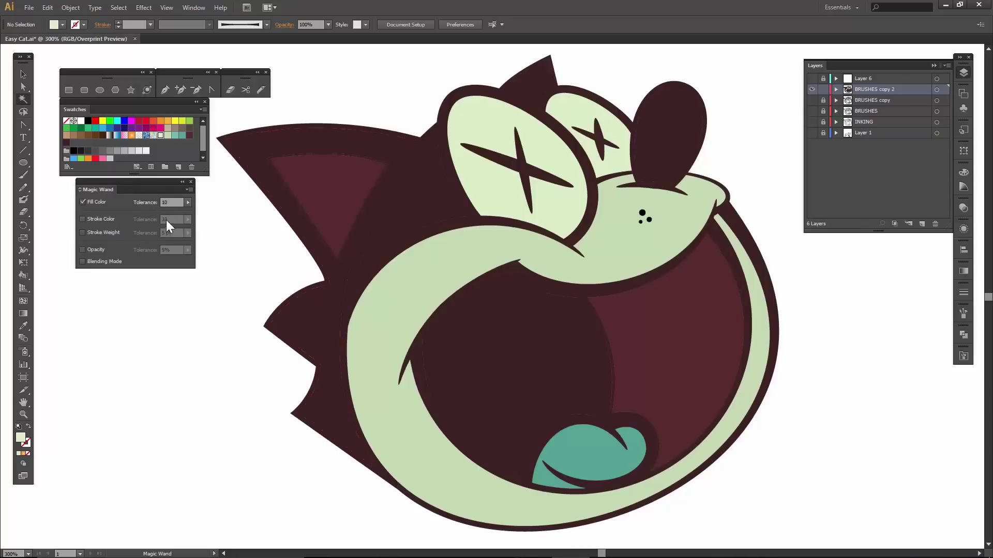
pyautogui.click(317, 314)
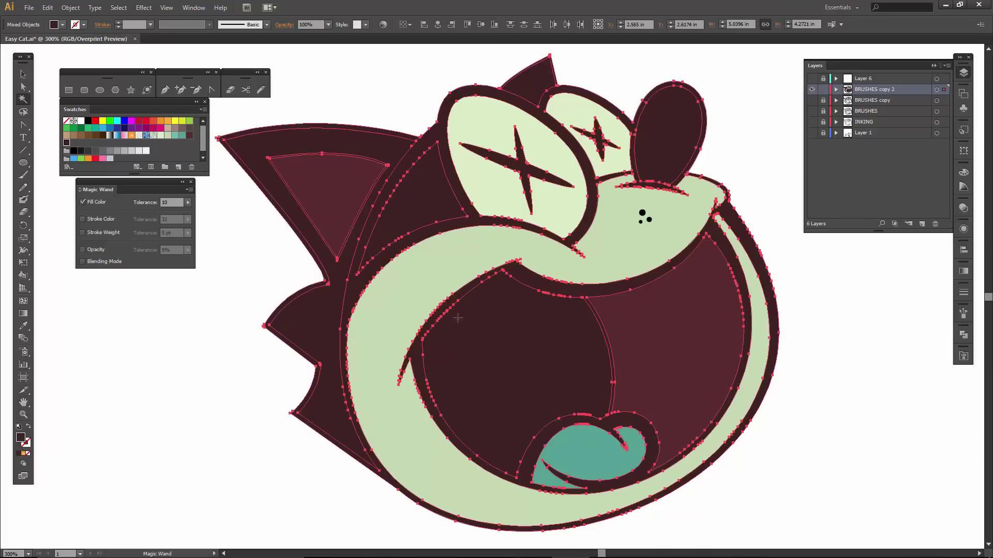
pyautogui.click(963, 335)
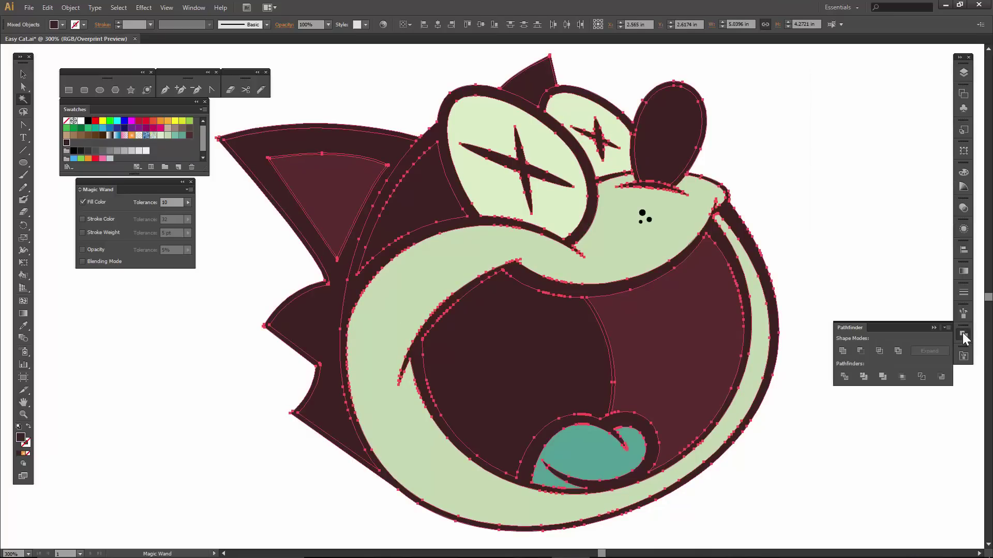
pyautogui.click(842, 351)
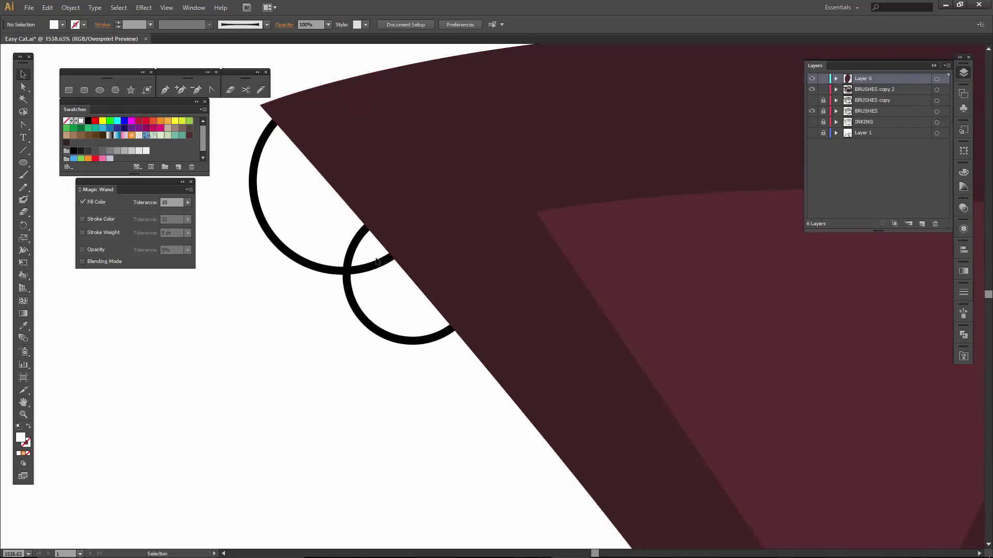
# Copy the two overlapping circles at the large ear's tip from the unlocked BRUSHES layer, and hide and relock that layer
pyautogui.click(823, 110)
pyautogui.click(352, 300)
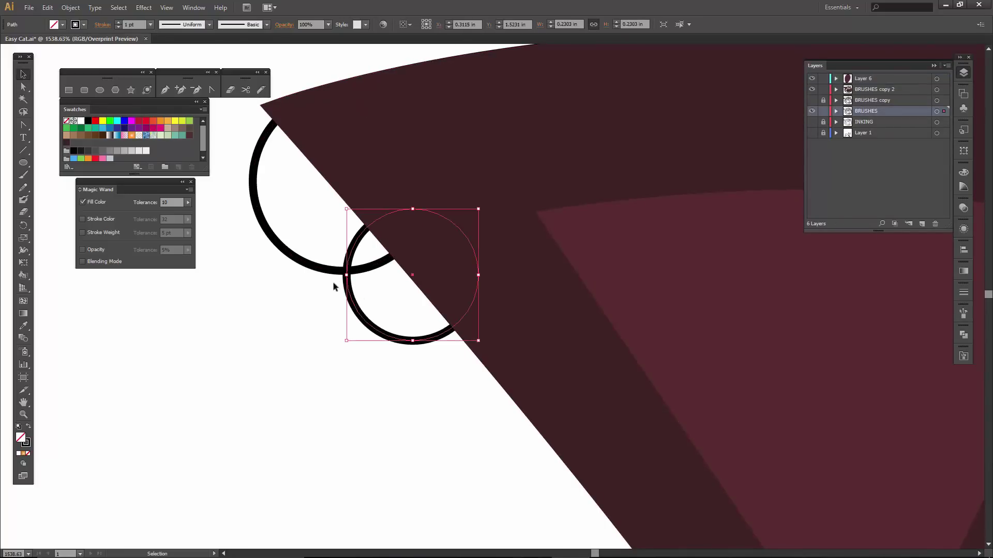
pyautogui.keyDown('shift'); pyautogui.click(331, 273); pyautogui.keyUp('shift')
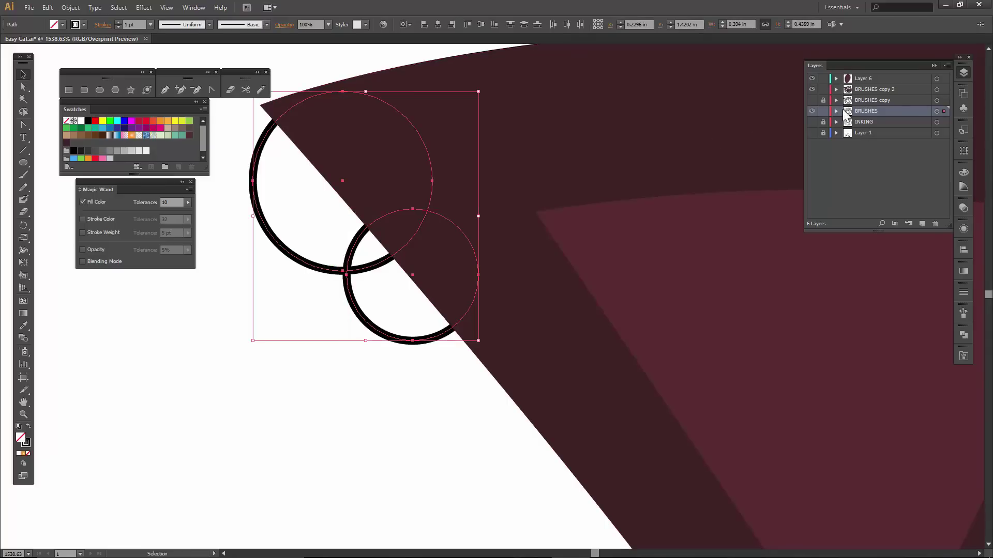
pyautogui.press('a')
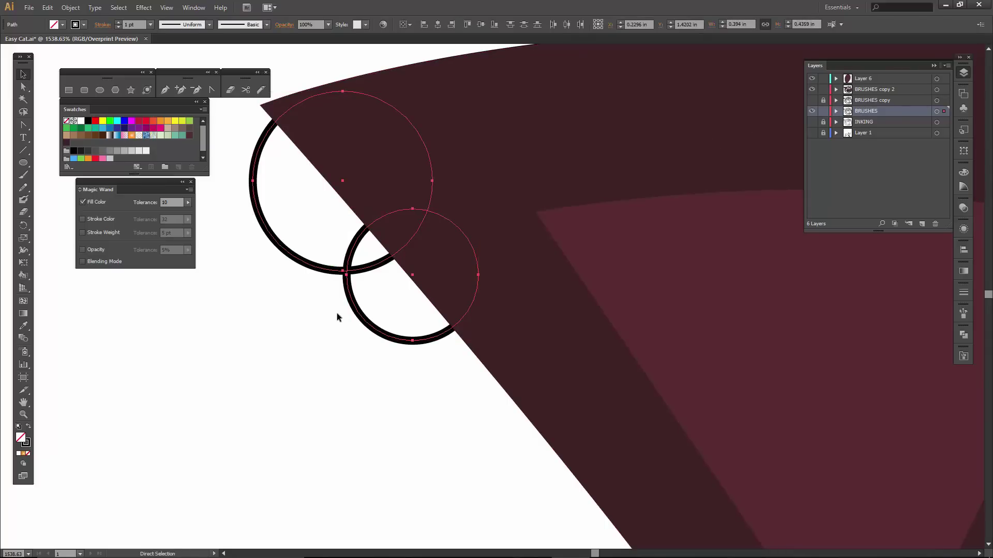
pyautogui.press('v')
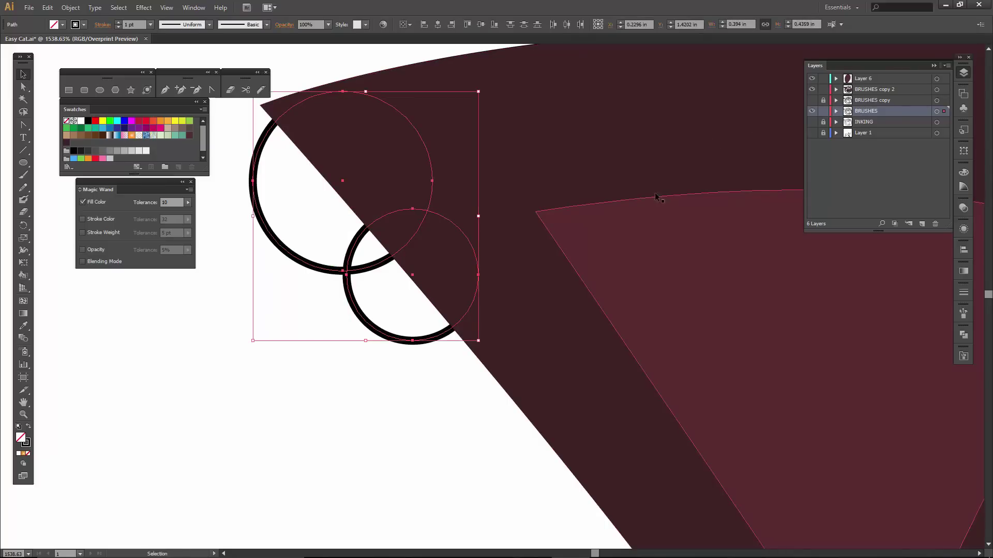
pyautogui.click(812, 110)
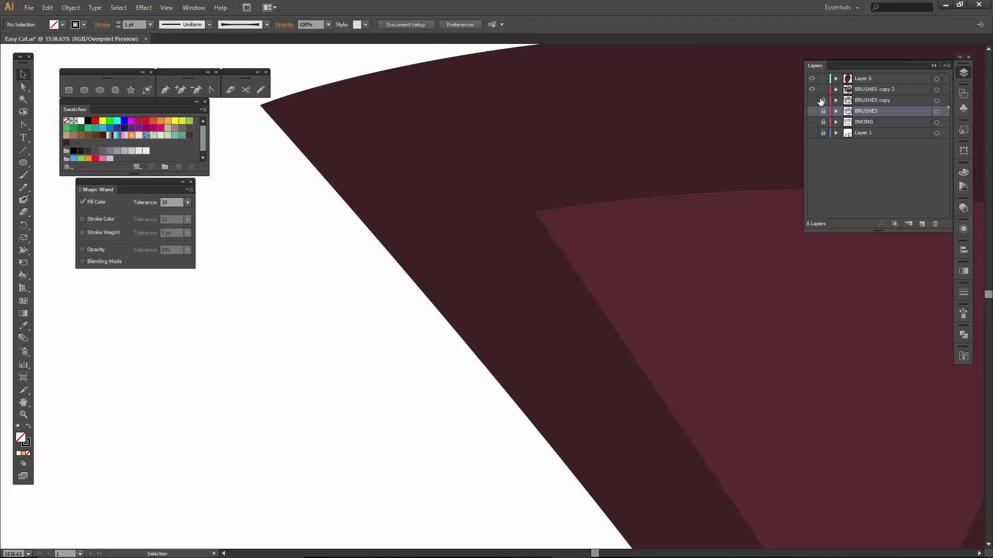
# Paste the circles in front on the BRUSHES copy 2 layer with black fill and no stroke, and unite them
pyautogui.hotkey('ctrl', 'f')
pyautogui.hotkey('shift', 'x')
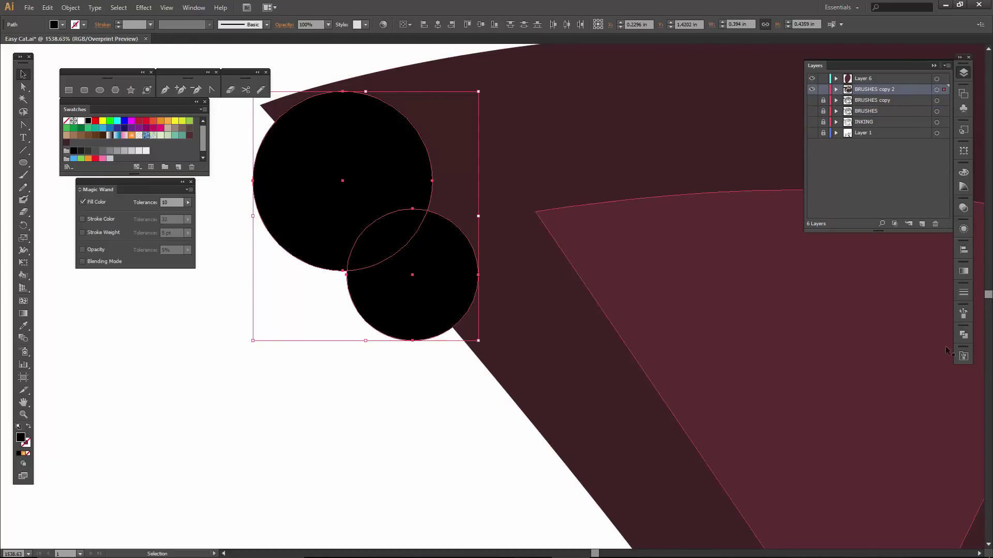
pyautogui.click(963, 335)
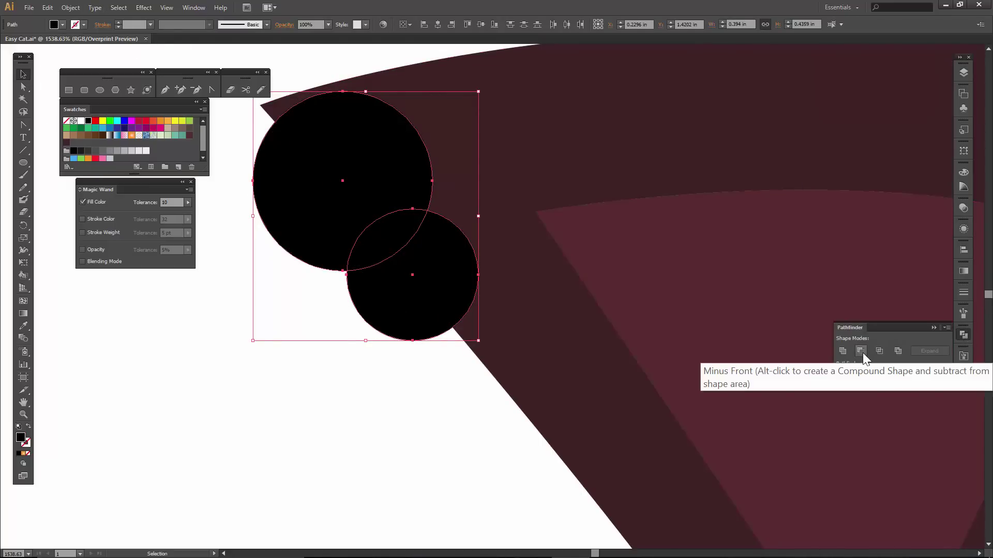
pyautogui.click(843, 351)
pyautogui.click(446, 423)
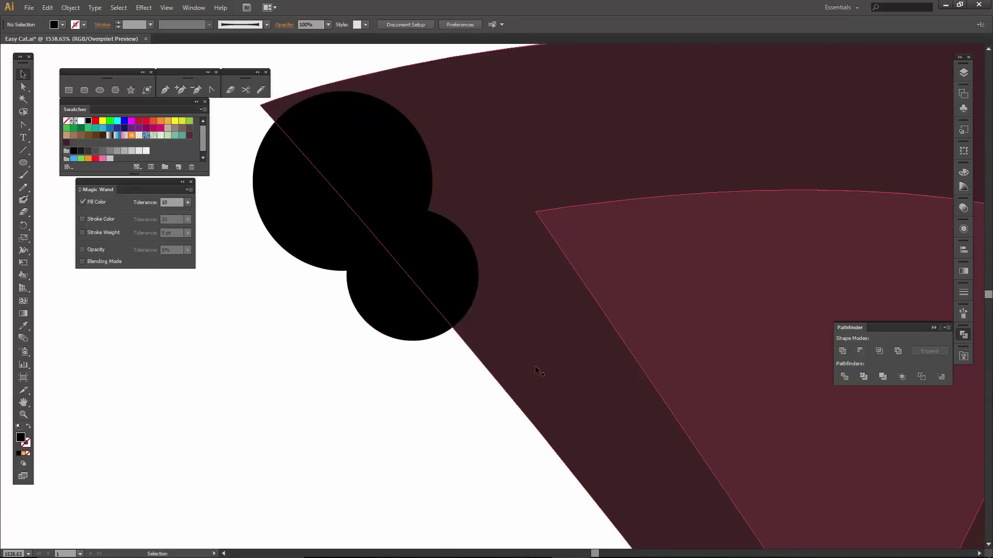
# Move the united black circles slightly up and outward so they cover the large ear's pointed tip
pyautogui.click(381, 311)
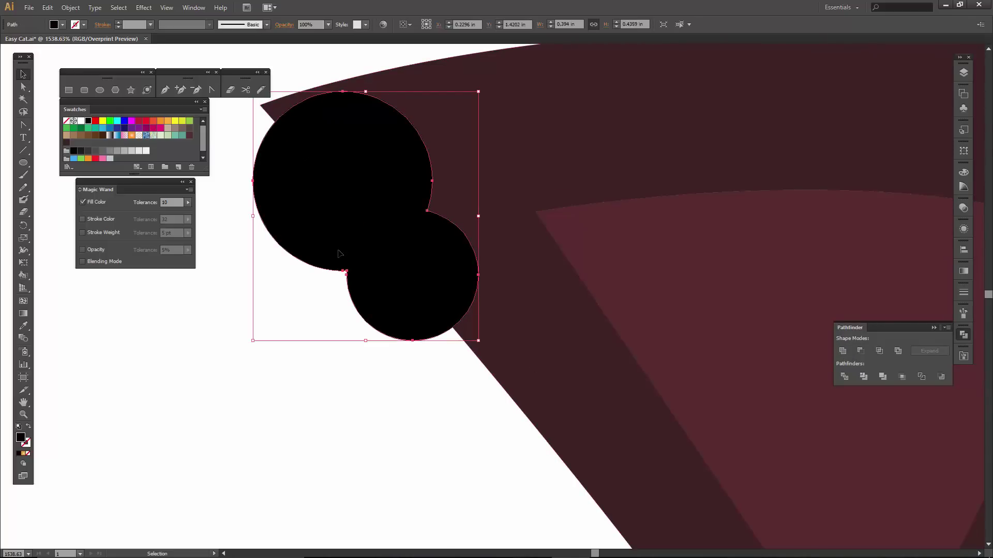
pyautogui.moveTo(336, 250); pyautogui.dragTo(315, 240)
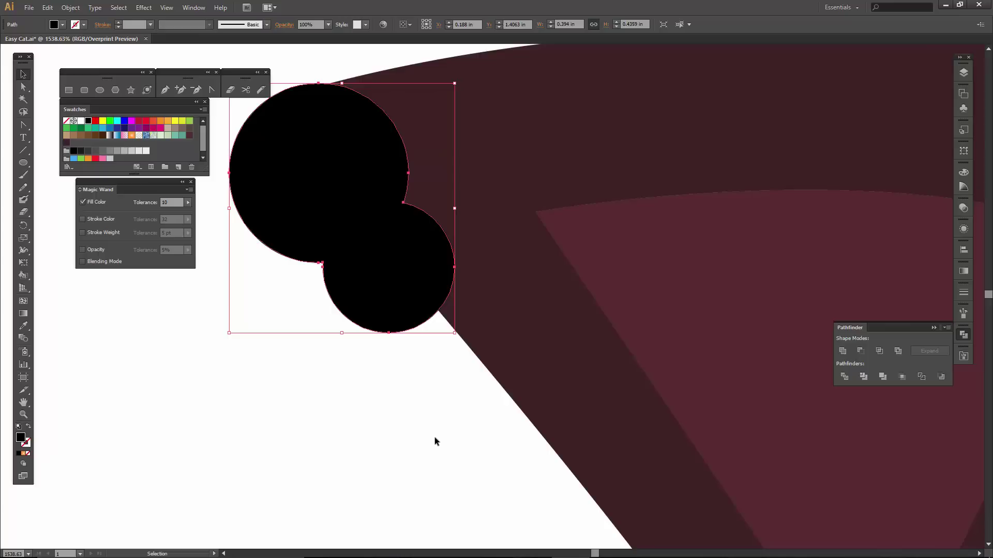
pyautogui.hotkey('ctrl', '-')
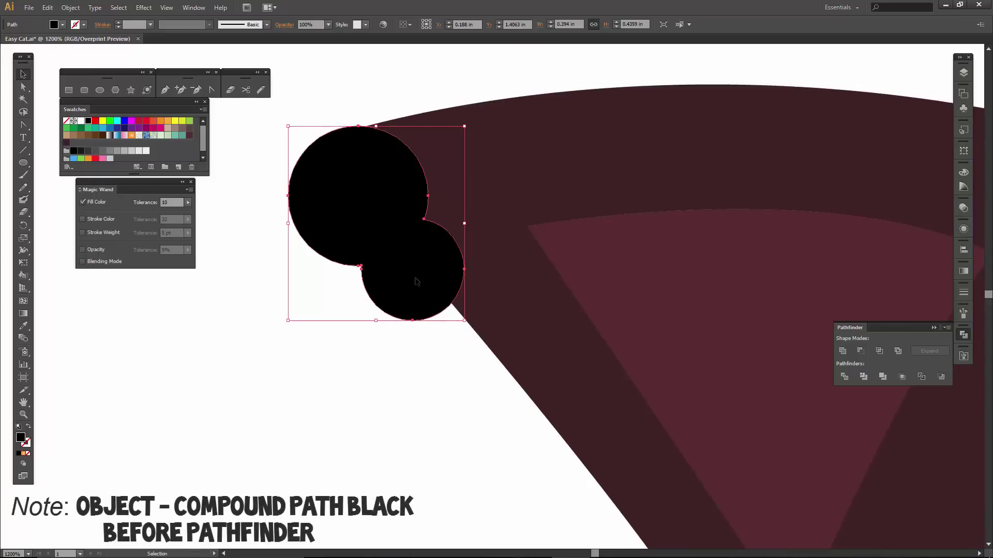
# Subtract the black circles from the cat artwork with Minus Front and save the file
pyautogui.hotkey('ctrl', 'a')
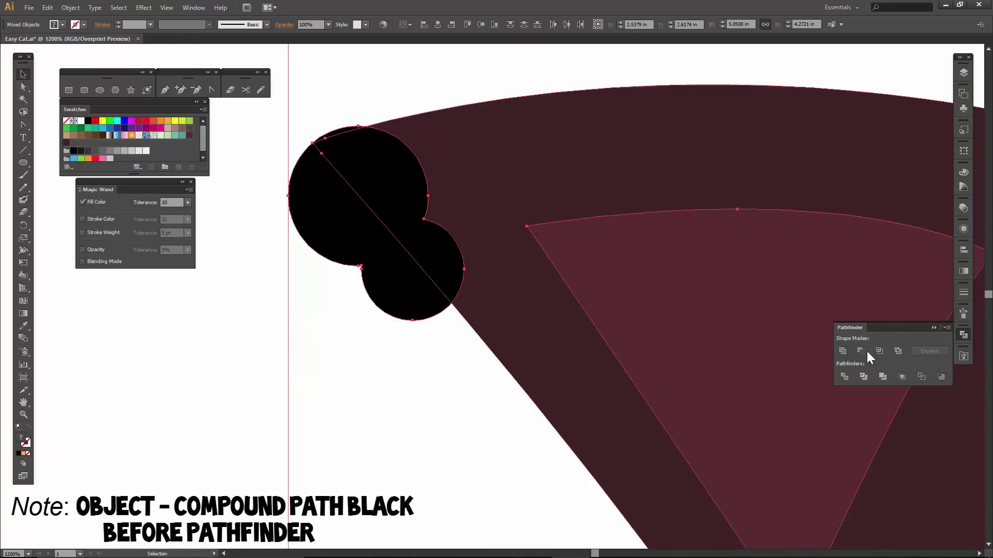
pyautogui.click(861, 350)
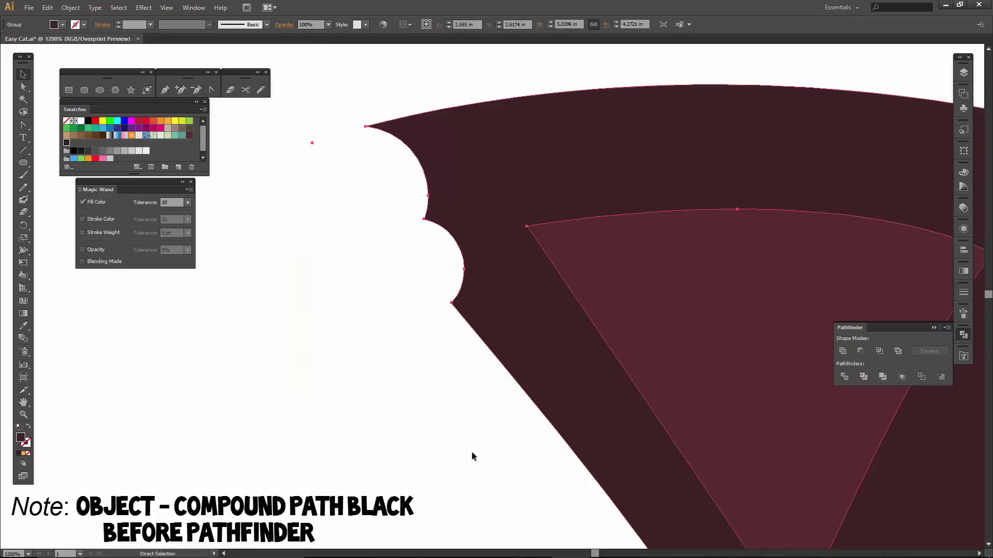
pyautogui.hotkey('ctrl', '0')
pyautogui.click(277, 126)
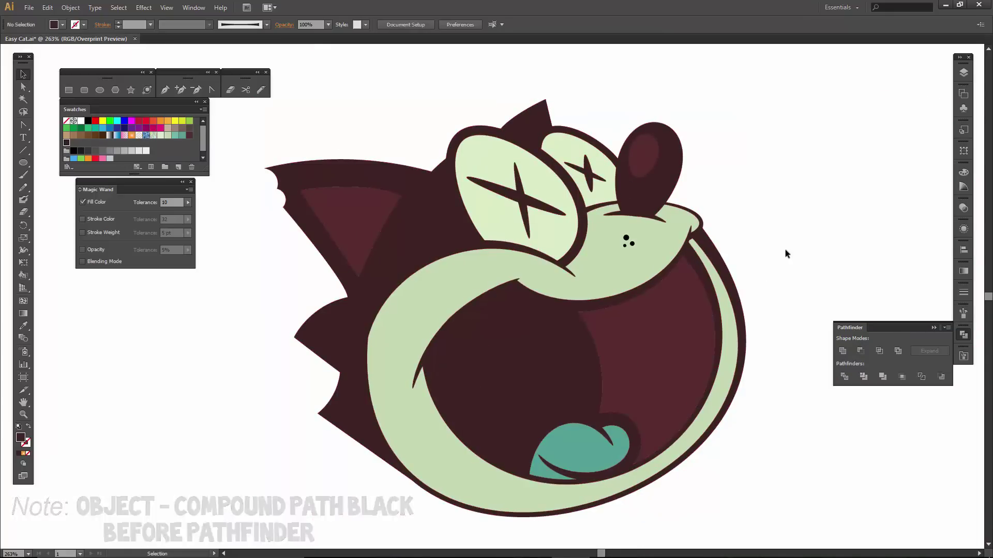
pyautogui.click(29, 7)
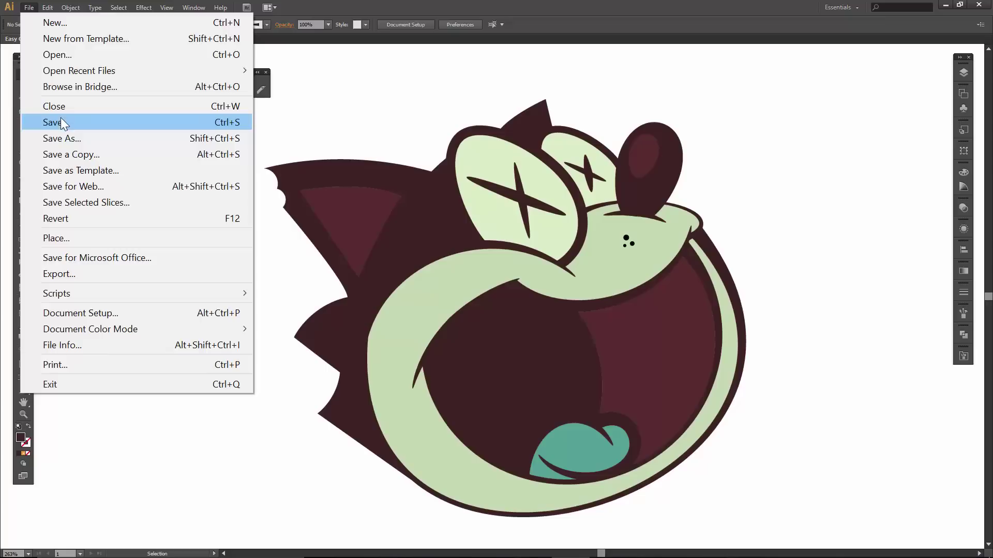
pyautogui.click(60, 122)
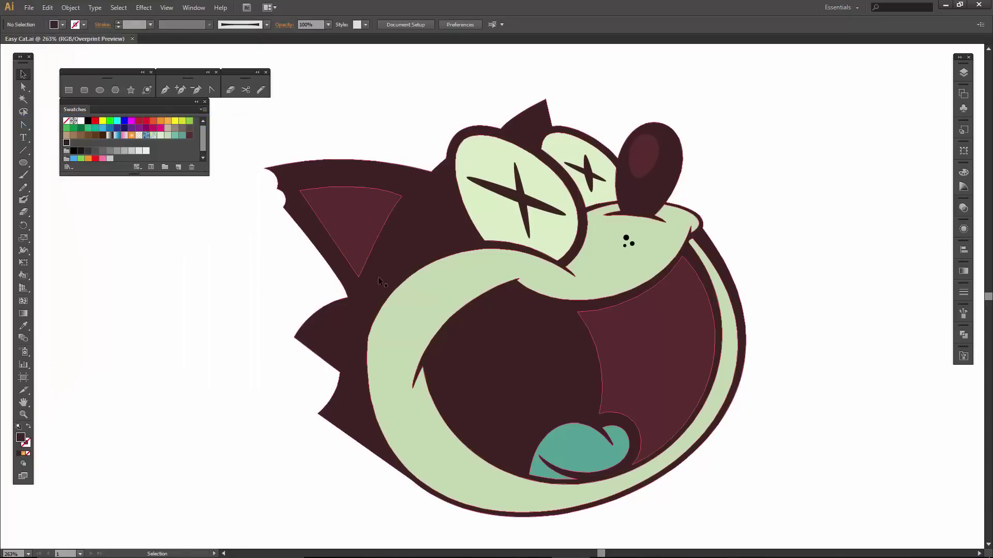
# Copy the first halftone square from the recent file Distressed-Vector-Halftone-Patterns.ai, importing it despite the version difference, and close that file
pyautogui.scroll(-1, 378, 278)
pyautogui.click(29, 8)
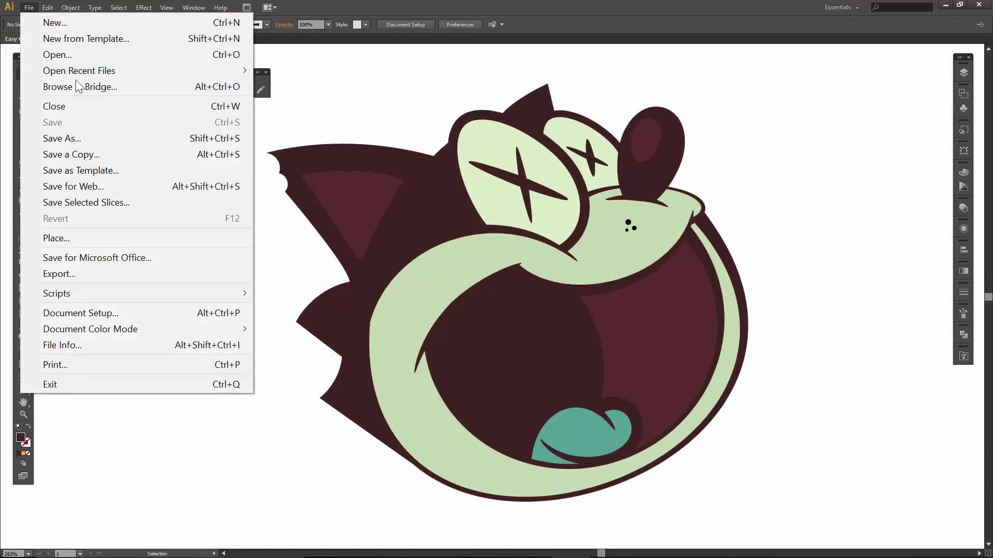
pyautogui.moveTo(75, 70)
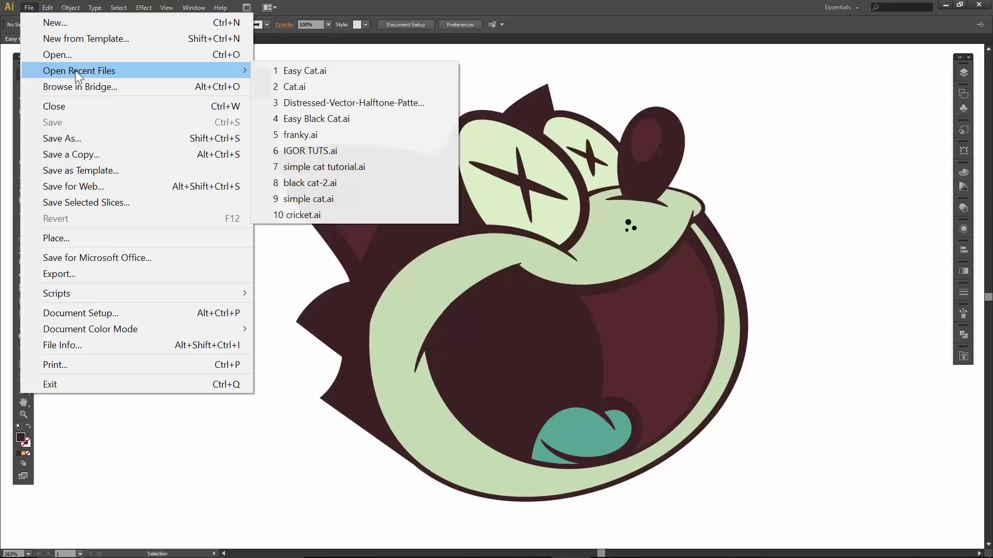
pyautogui.click(338, 101)
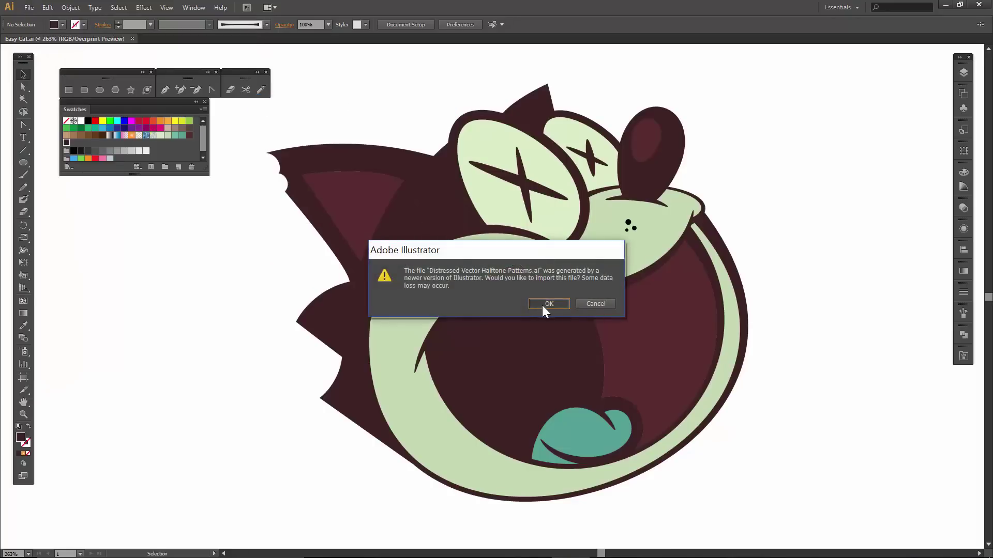
pyautogui.click(542, 305)
pyautogui.click(344, 213)
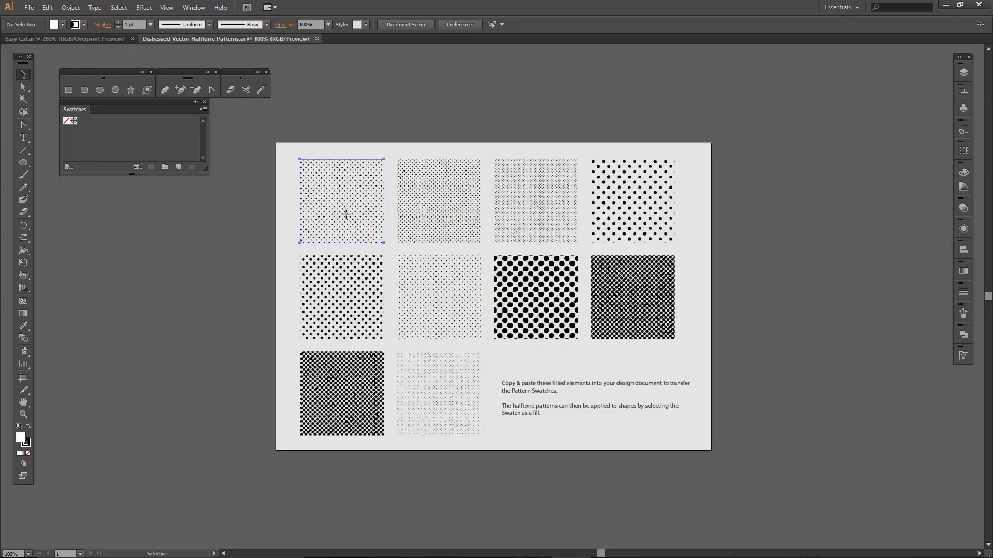
pyautogui.click(317, 39)
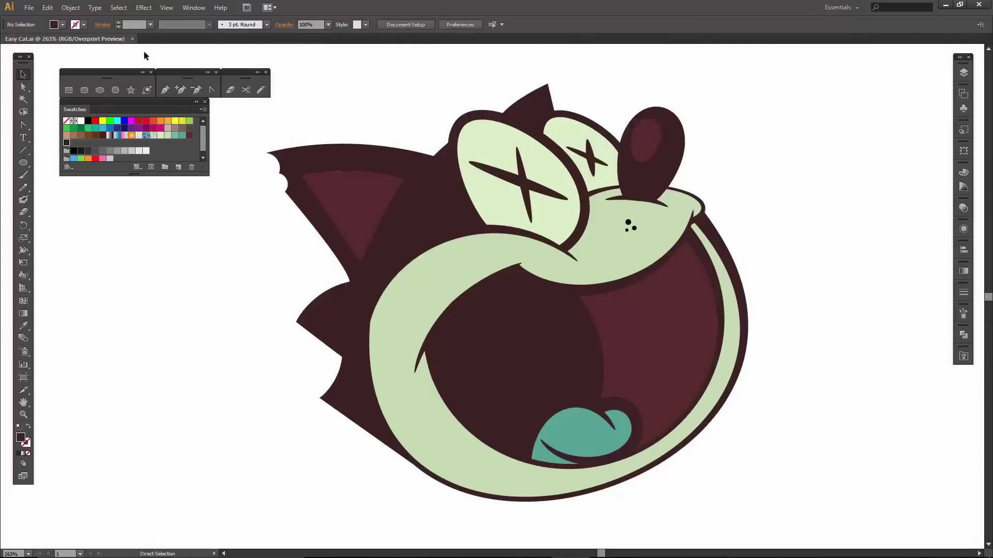
# Paste the halftone square in front of the cat, add its pattern as a new swatch, and delete the square
pyautogui.hotkey('ctrl', 'f')
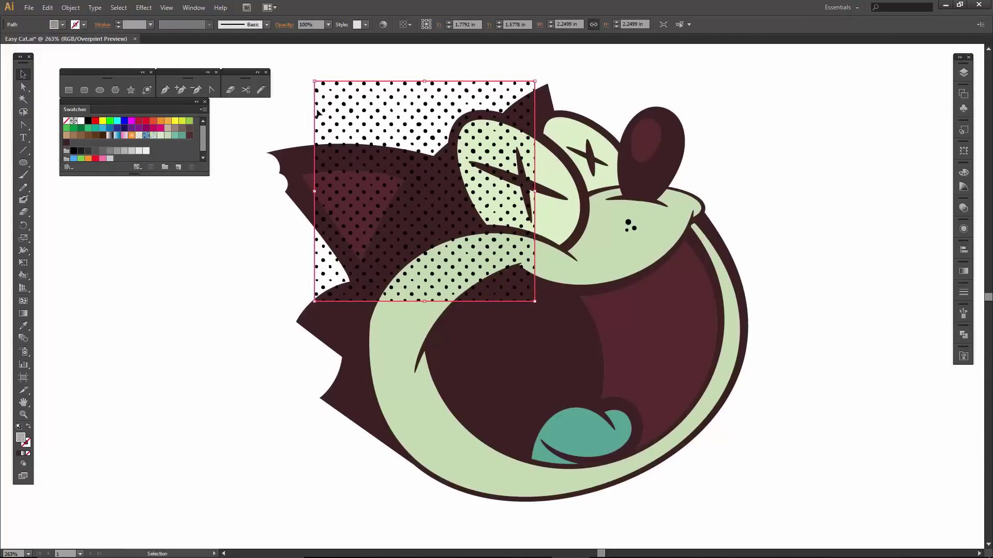
pyautogui.moveTo(318, 113); pyautogui.dragTo(167, 148)
pyautogui.click(203, 109)
pyautogui.click(227, 112)
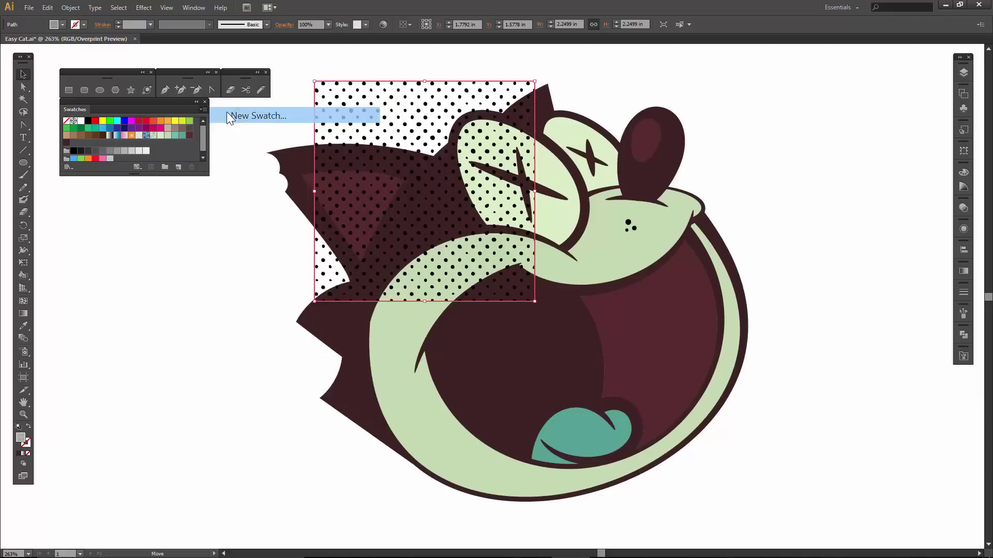
pyautogui.press('Return')
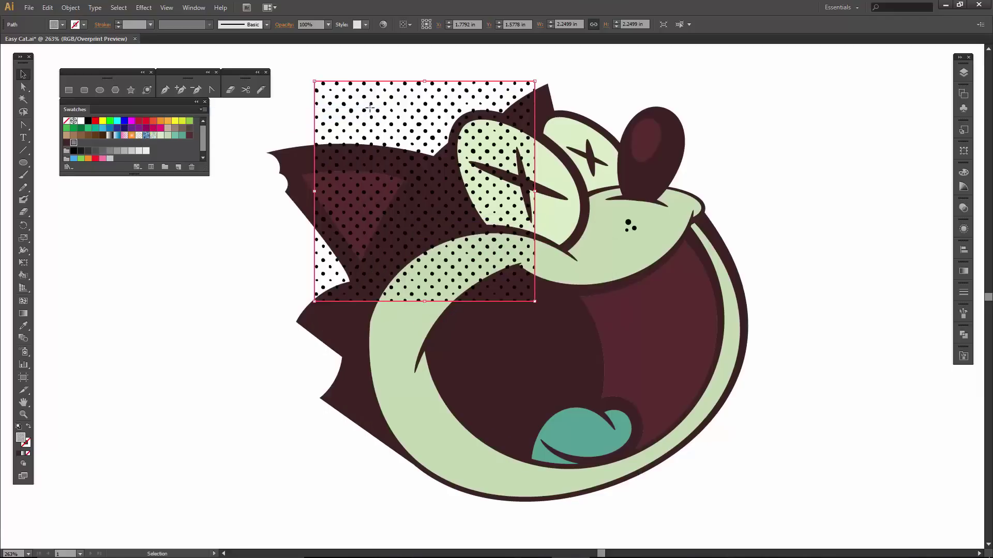
pyautogui.press('Delete')
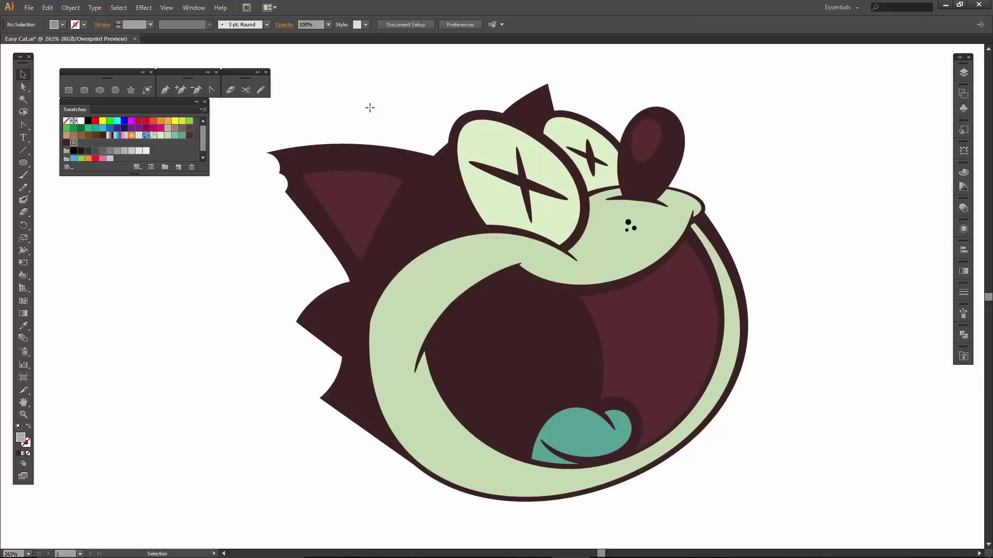
# Open the halftone pattern swatch for editing and recolor all its black dots dark maroon using the Magic Wand
pyautogui.doubleClick(74, 143)
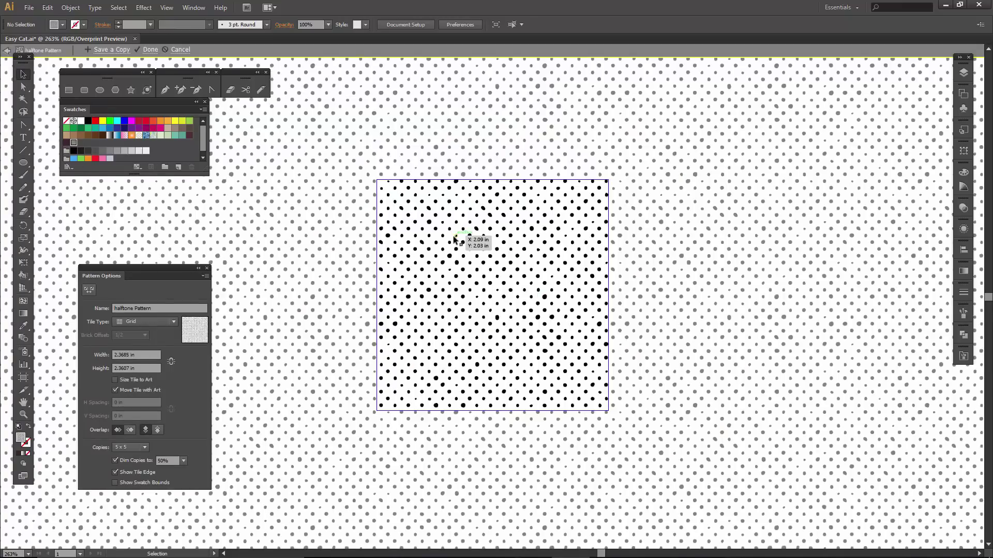
pyautogui.press('z')
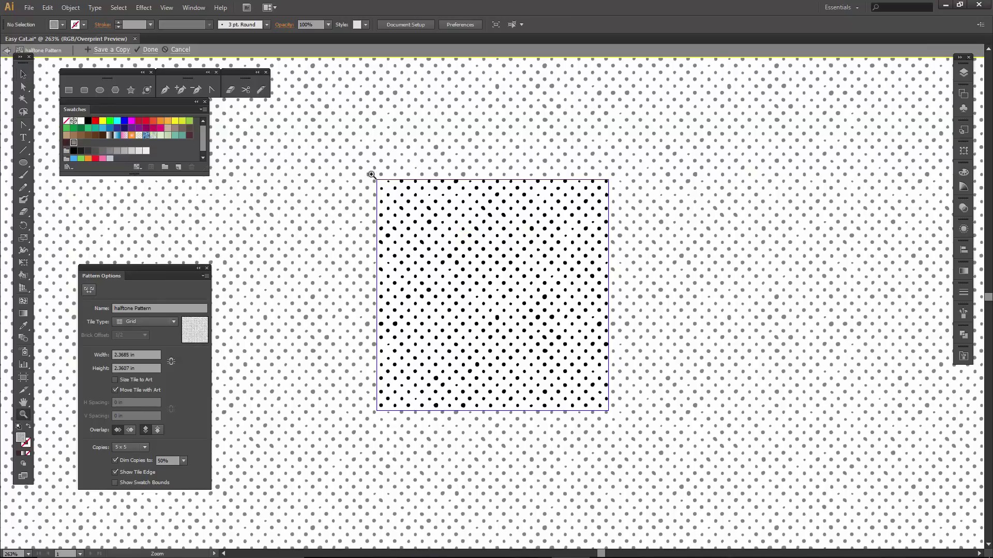
pyautogui.moveTo(368, 169); pyautogui.dragTo(618, 417)
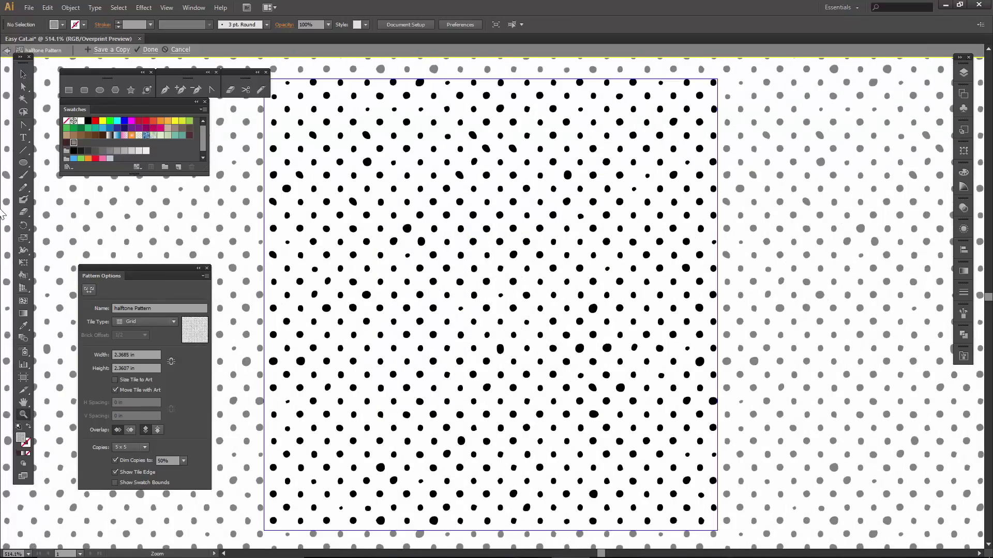
pyautogui.click(23, 99)
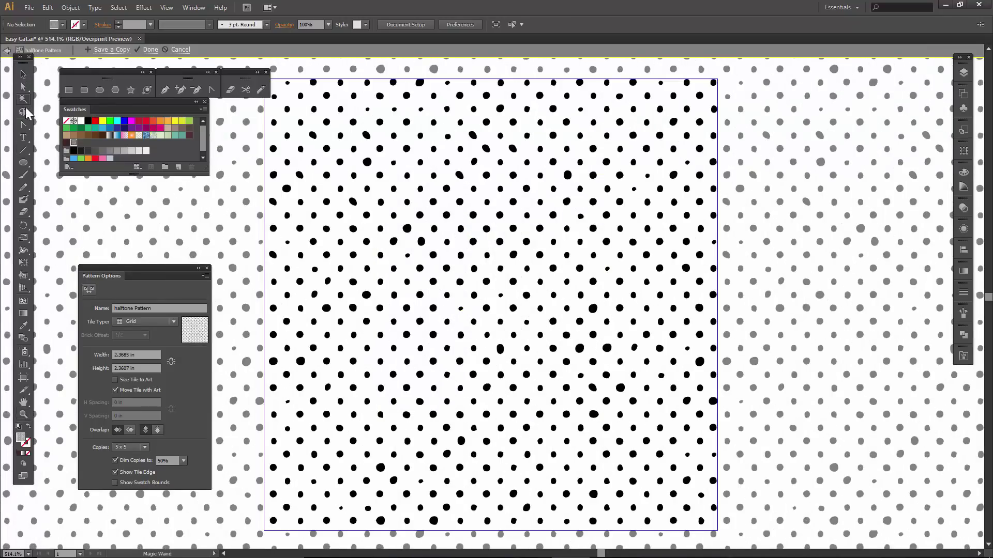
pyautogui.click(313, 135)
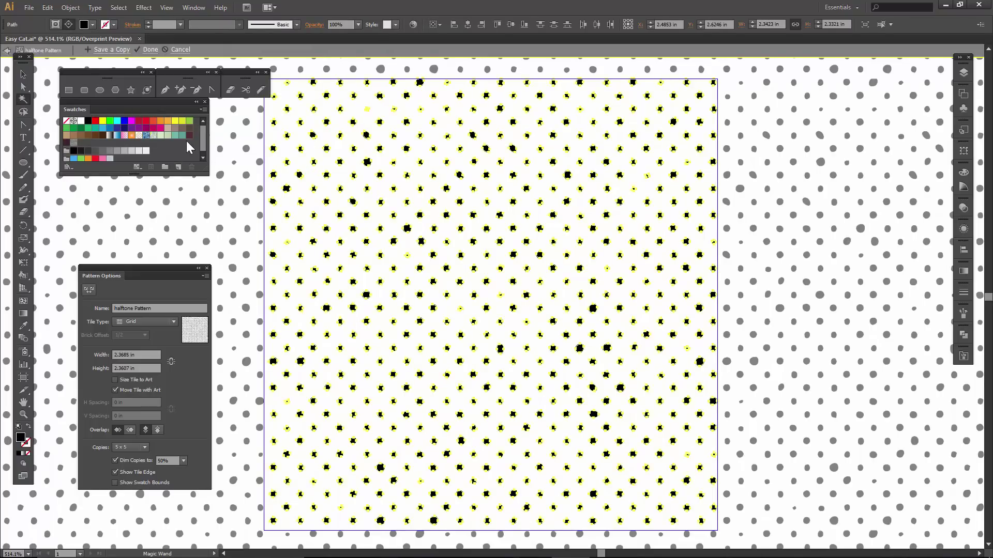
pyautogui.click(66, 145)
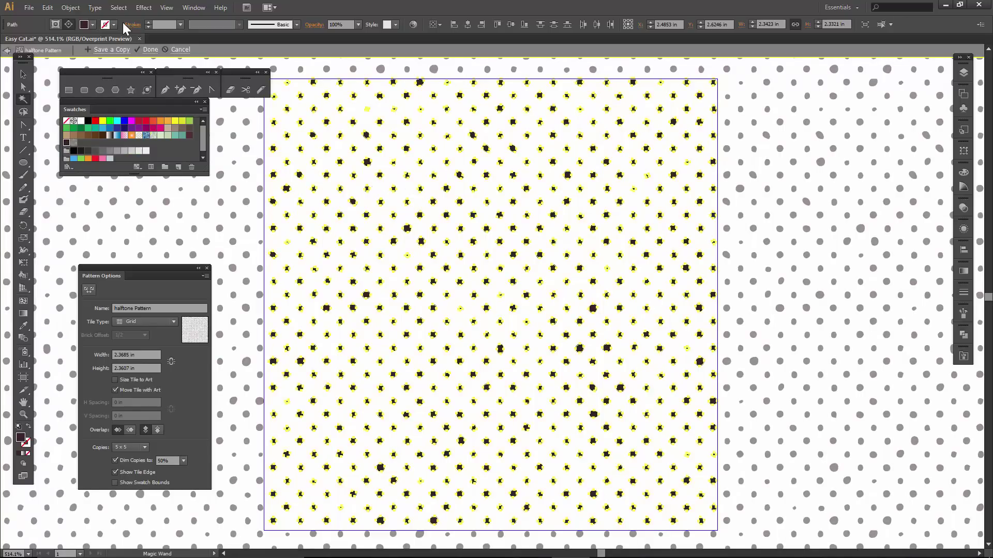
# Save the dark maroon version of the halftone pattern as a copy in the swatches
pyautogui.click(110, 53)
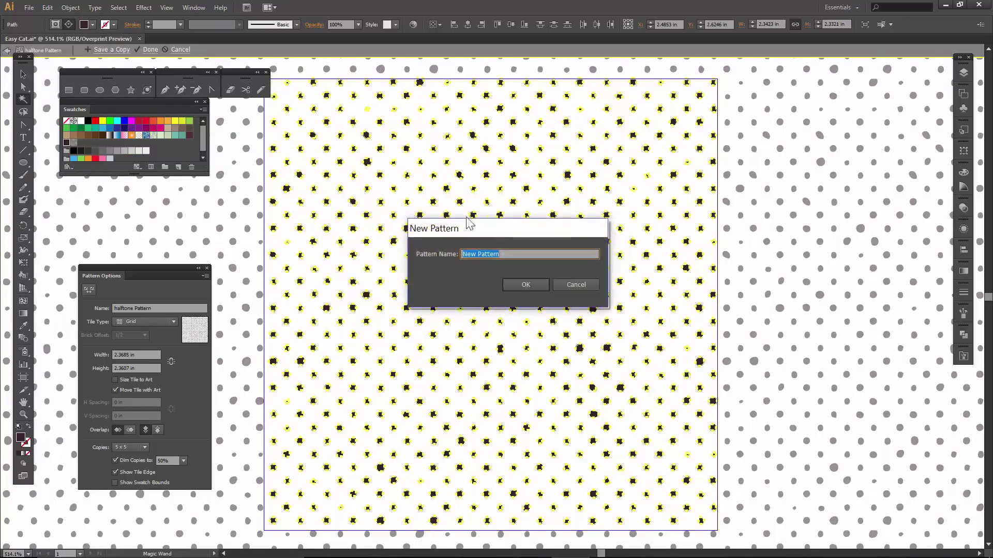
pyautogui.click(515, 254)
pyautogui.click(522, 284)
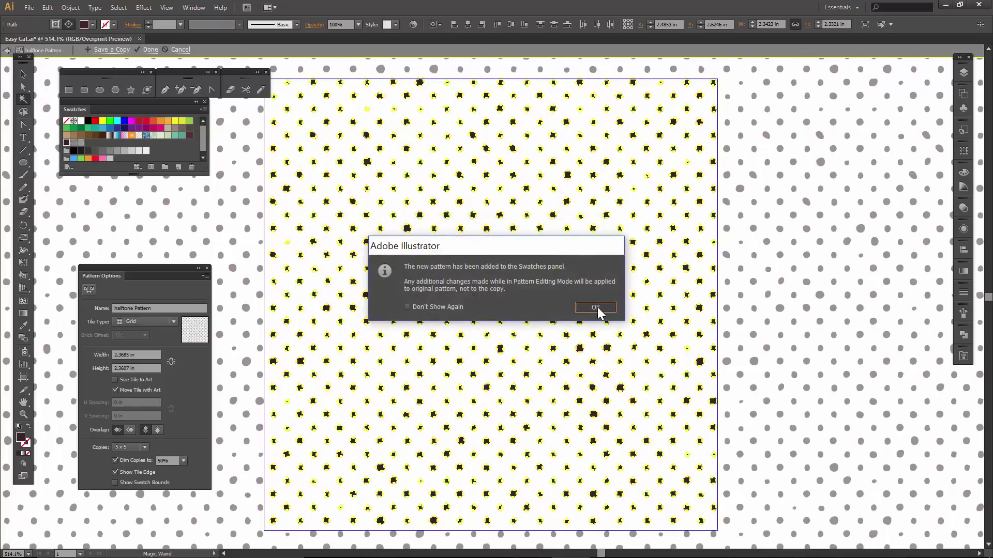
pyautogui.click(596, 308)
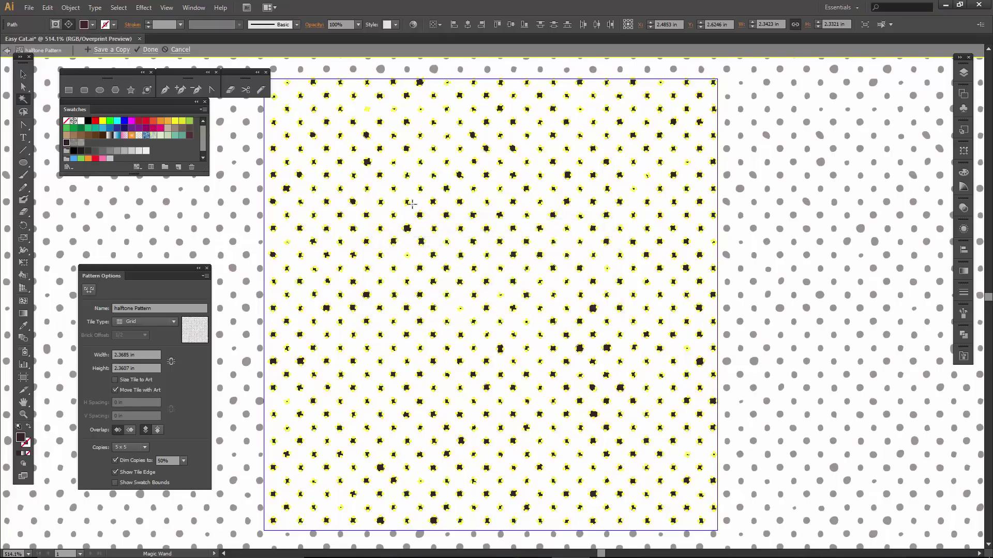
# Recolor the selected dots teal and save a copy of the pattern with 2 appended to the default name
pyautogui.click(176, 137)
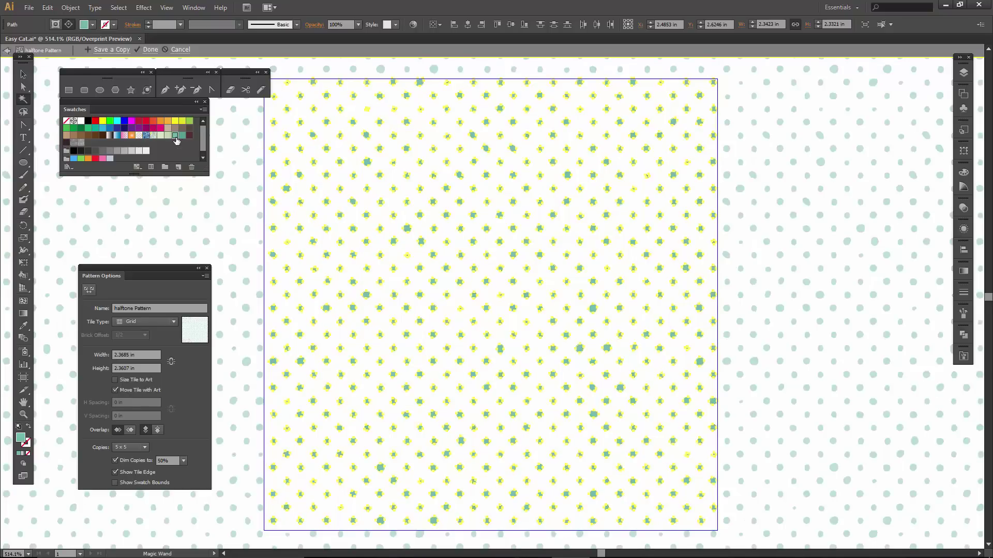
pyautogui.click(110, 50)
pyautogui.click(514, 253)
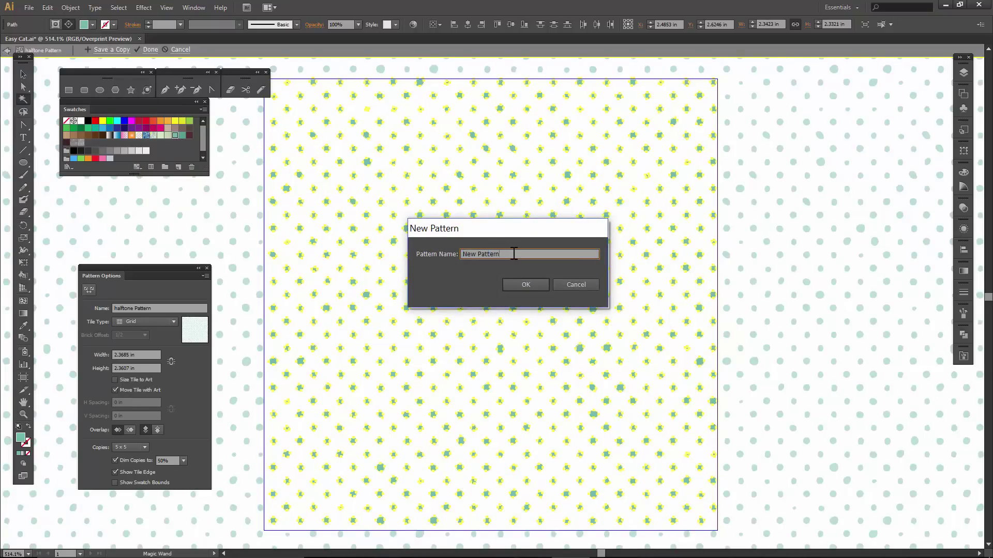
pyautogui.write('2')
pyautogui.click(524, 284)
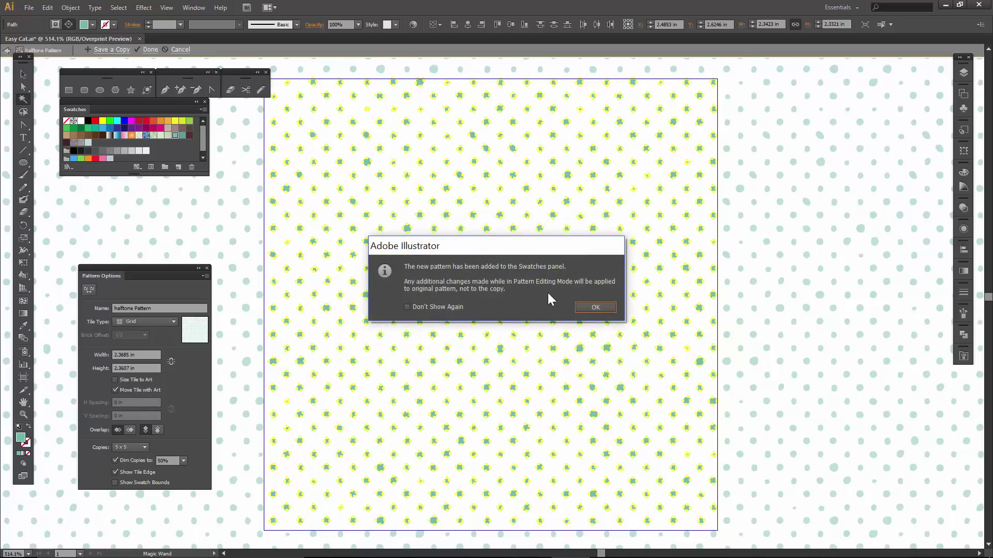
pyautogui.click(593, 307)
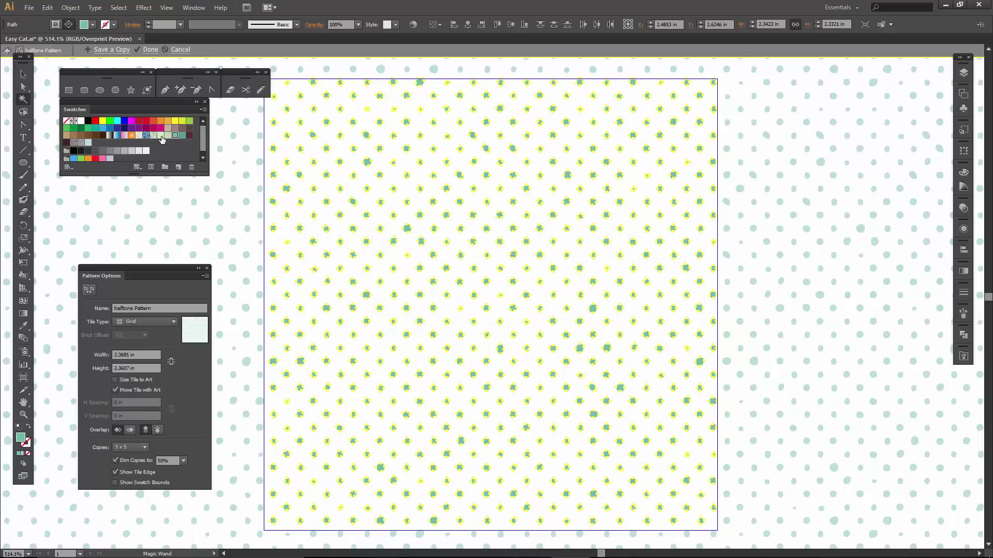
# Recolor the selected dots pale green and save another pattern copy, finishing pattern editing and returning to the whole cat
pyautogui.click(160, 138)
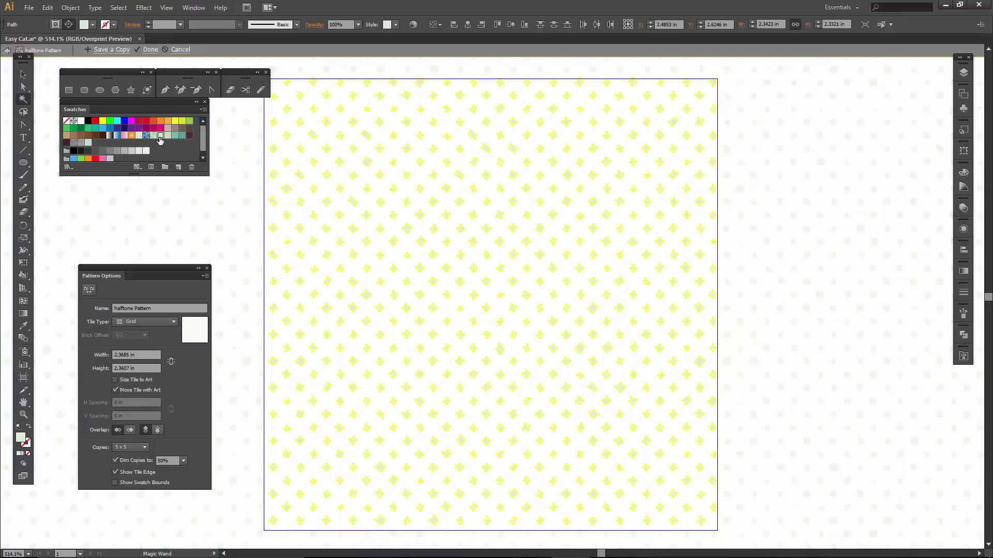
pyautogui.click(110, 54)
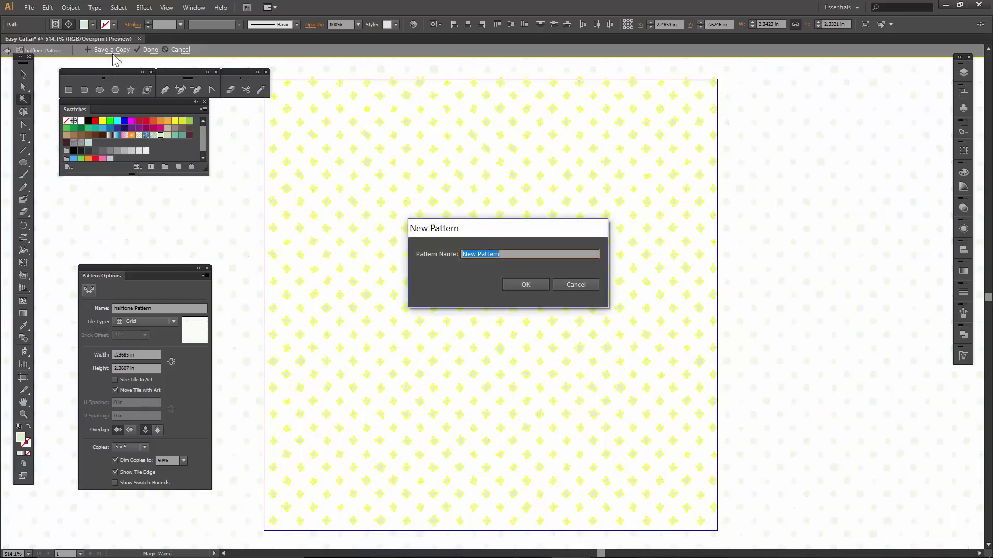
pyautogui.click(505, 254)
pyautogui.click(523, 285)
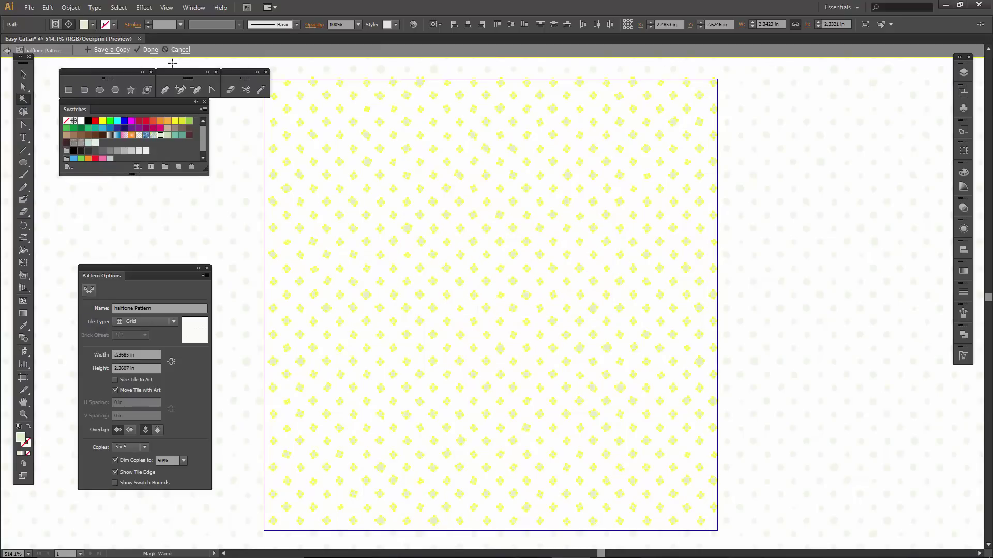
pyautogui.click(149, 49)
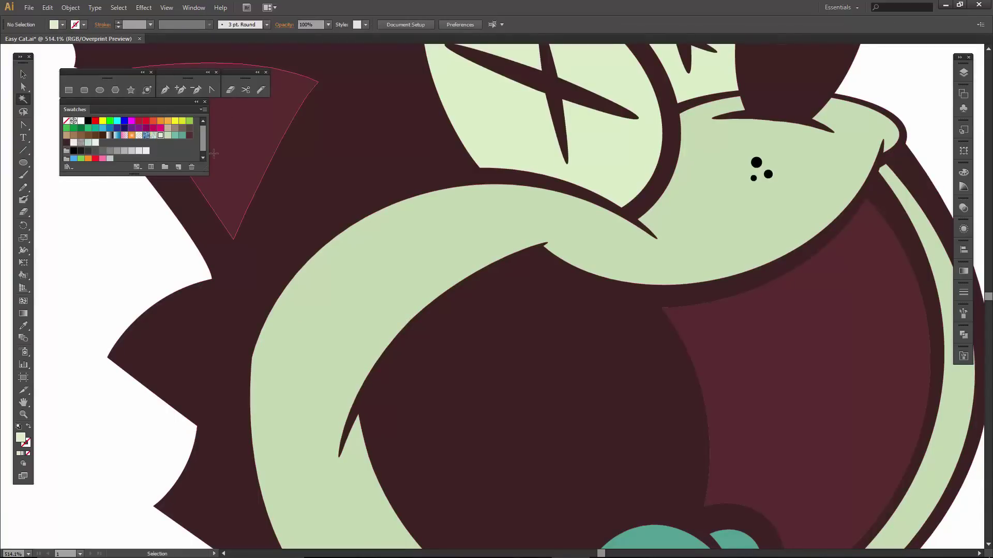
pyautogui.hotkey('ctrl', '0')
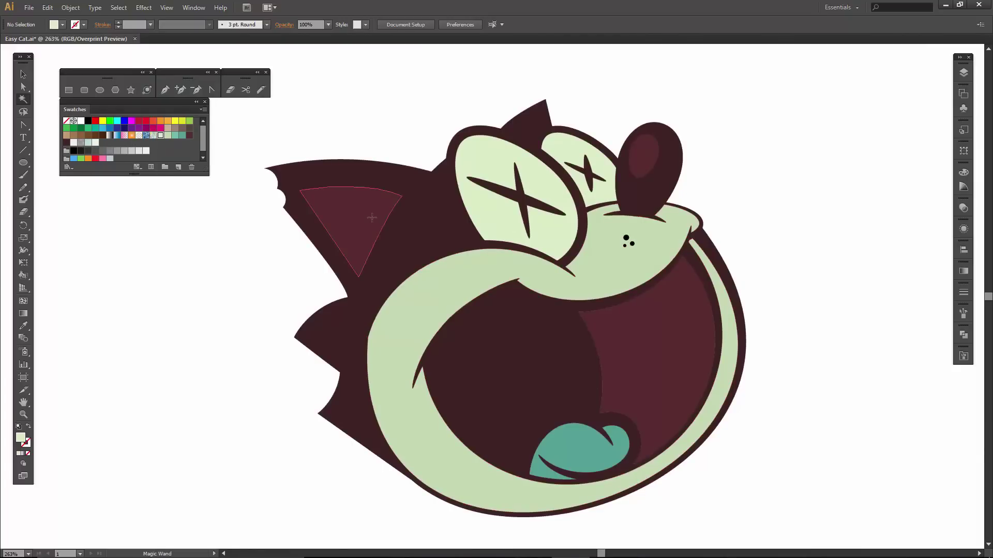
# Copy the dark red inner ear, mouth interior and nose highlight, paste them in front, and fill the copies with the dark maroon dot pattern
pyautogui.press('v')
pyautogui.click(350, 220)
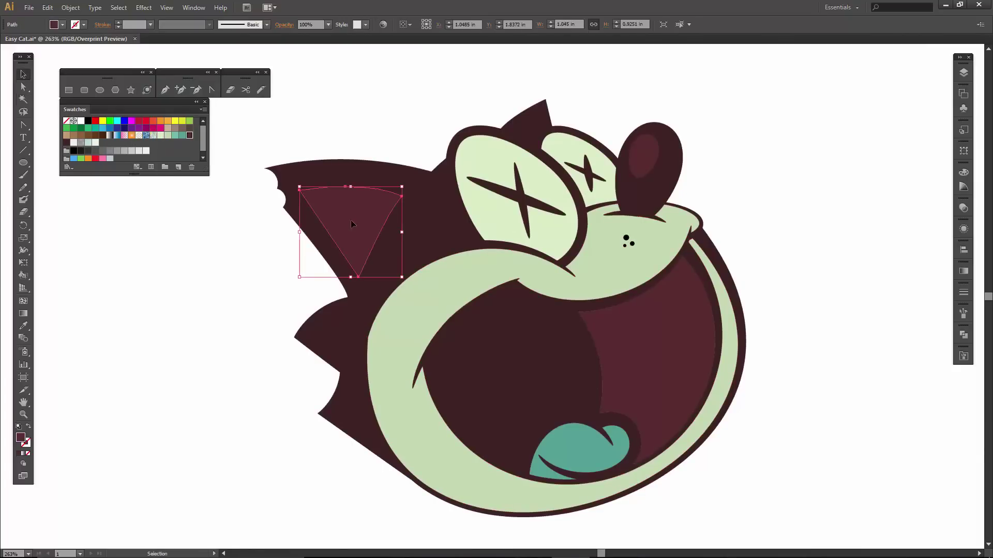
pyautogui.keyDown('shift'); pyautogui.click(644, 331); pyautogui.keyUp('shift')
pyautogui.keyDown('shift'); pyautogui.click(643, 155); pyautogui.keyUp('shift')
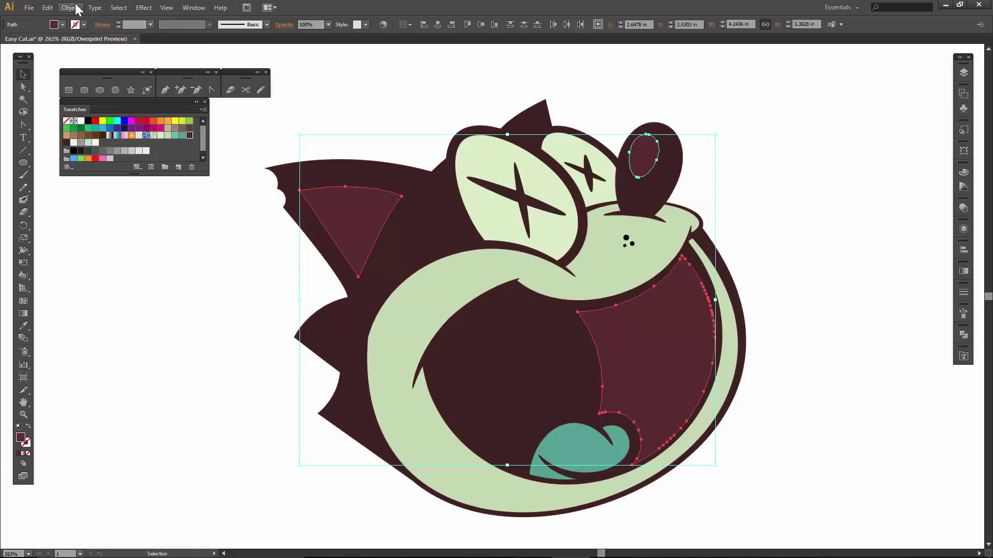
pyautogui.click(48, 8)
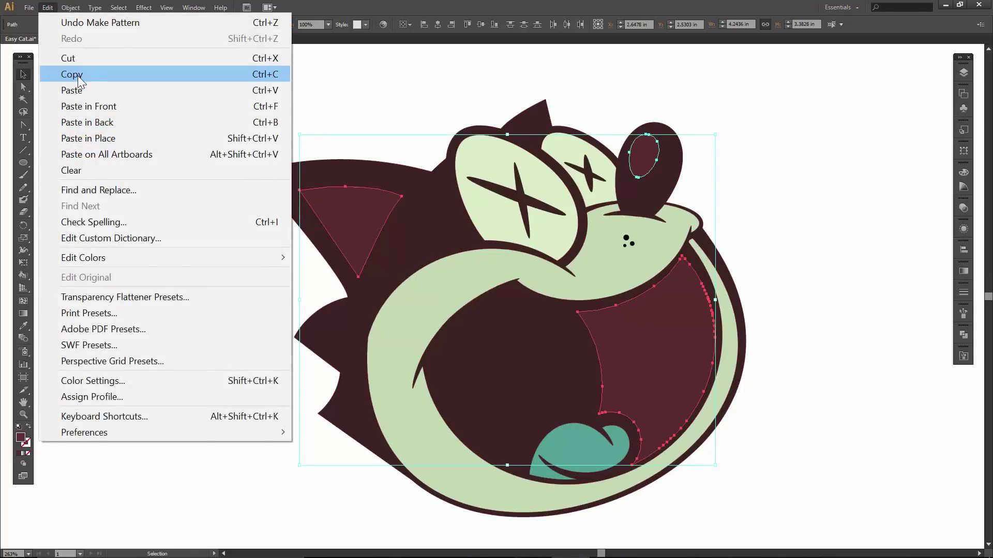
pyautogui.click(77, 75)
pyautogui.click(50, 7)
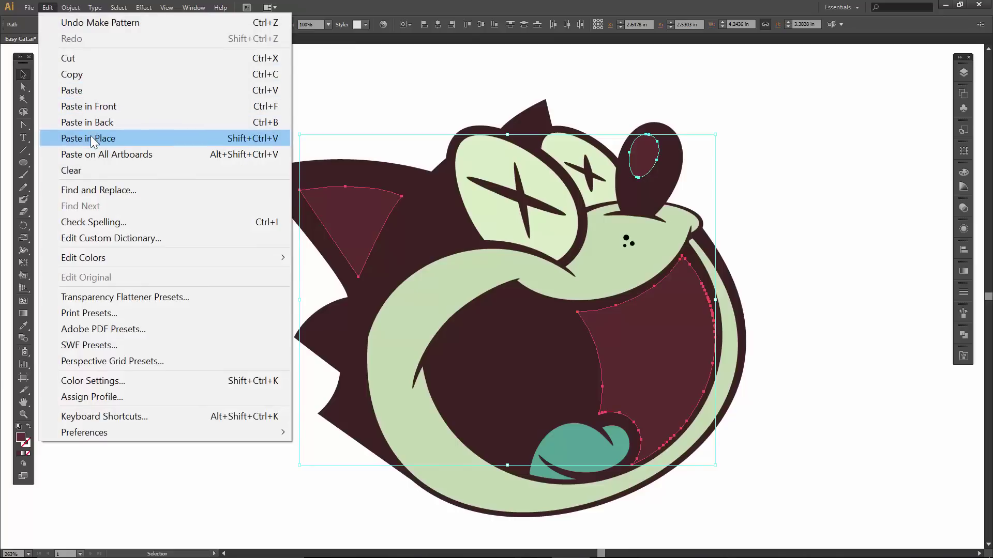
pyautogui.click(95, 109)
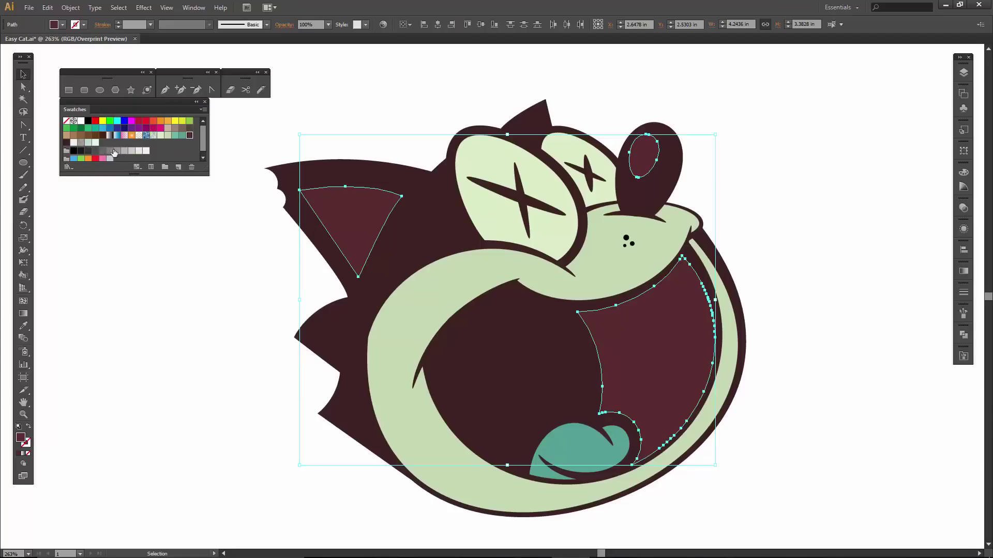
pyautogui.click(82, 144)
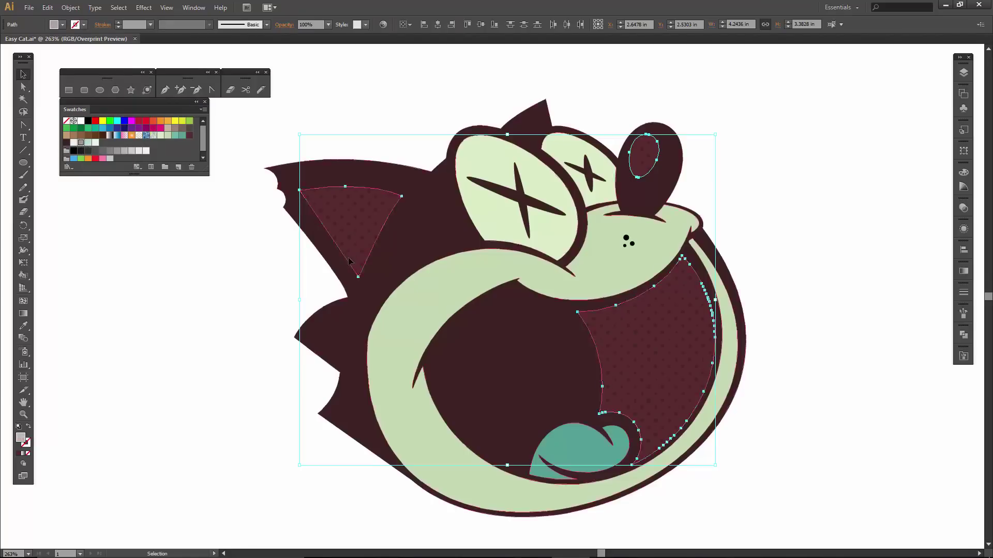
# Copy the light green muzzle and cheek shape, paste it in front, and fill the copy with the pale green dot pattern
pyautogui.click(421, 304)
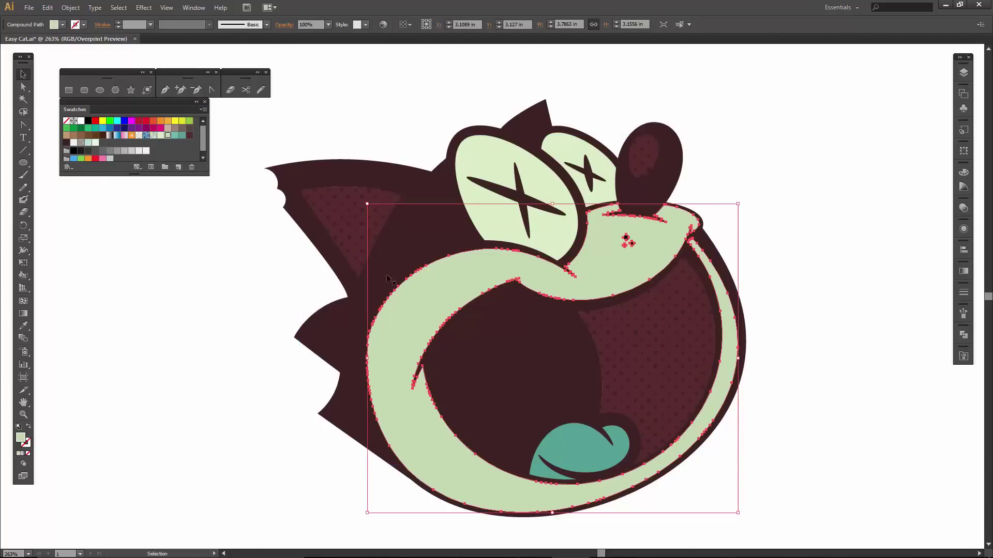
pyautogui.click(47, 7)
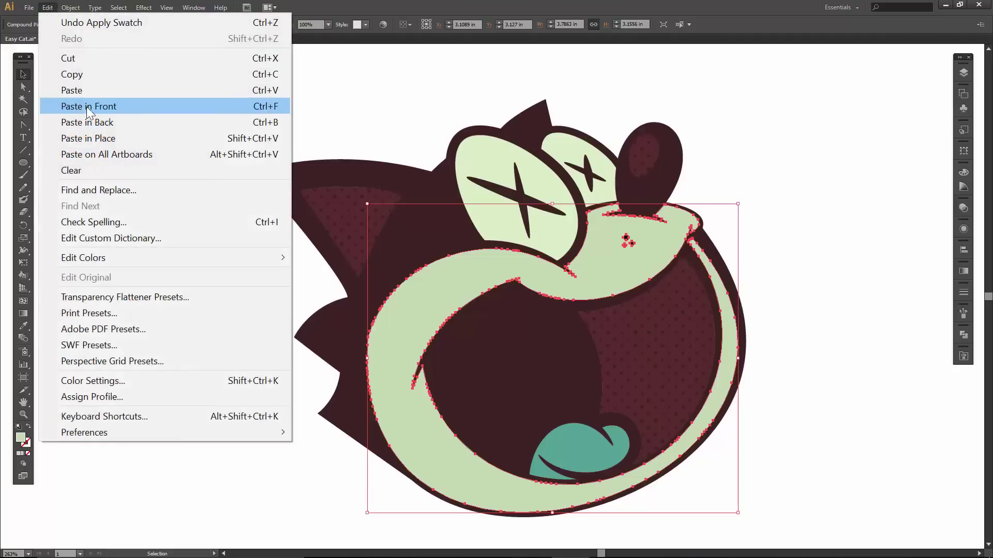
pyautogui.click(72, 75)
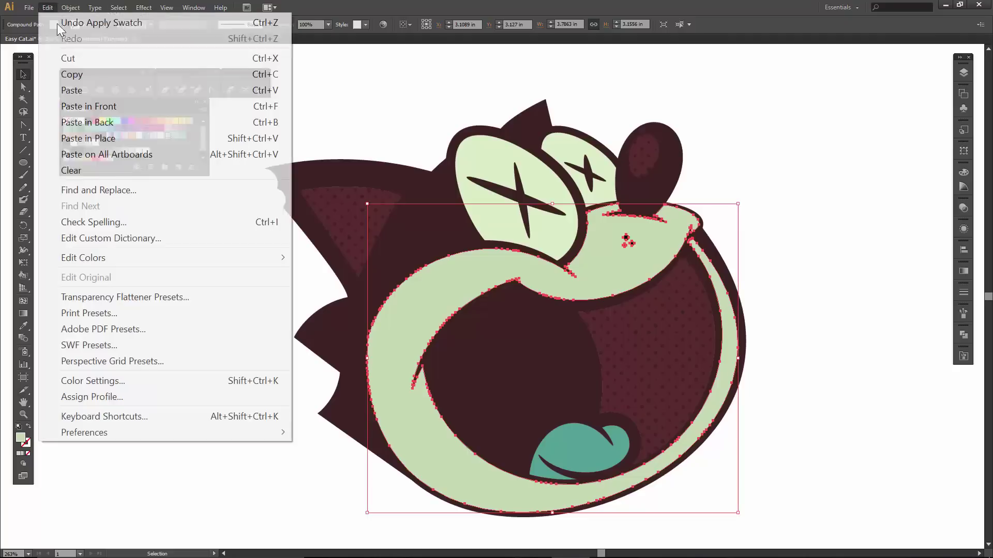
pyautogui.click(91, 108)
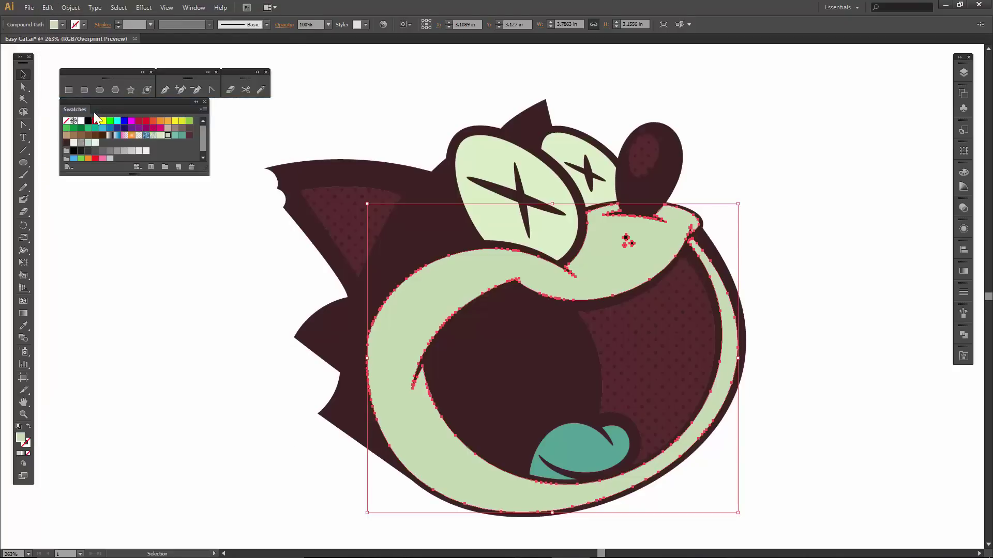
pyautogui.click(96, 143)
# Duplicate the tongue in front of itself, fill the copy with the teal dot pattern, and save the document
pyautogui.click(584, 450)
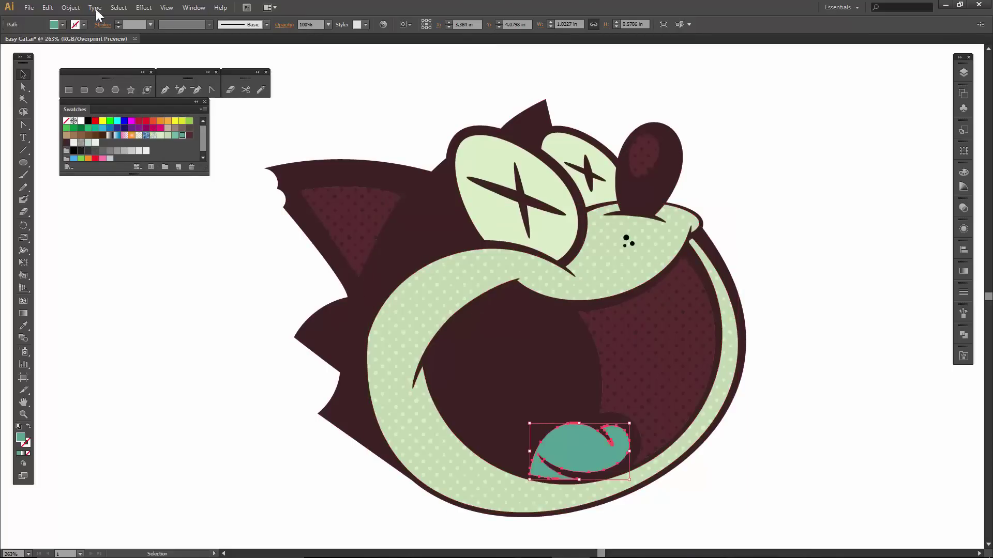
pyautogui.click(47, 8)
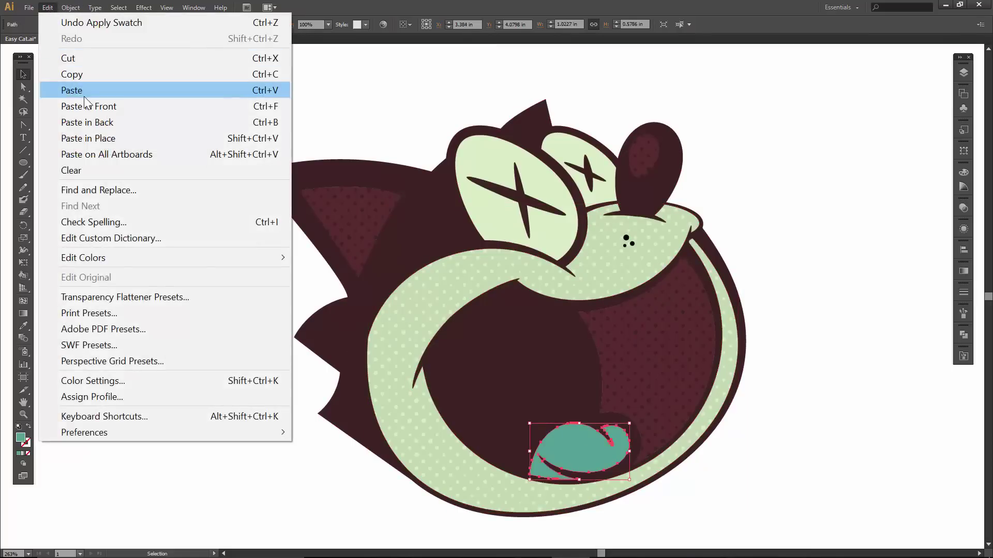
pyautogui.click(76, 76)
pyautogui.click(47, 7)
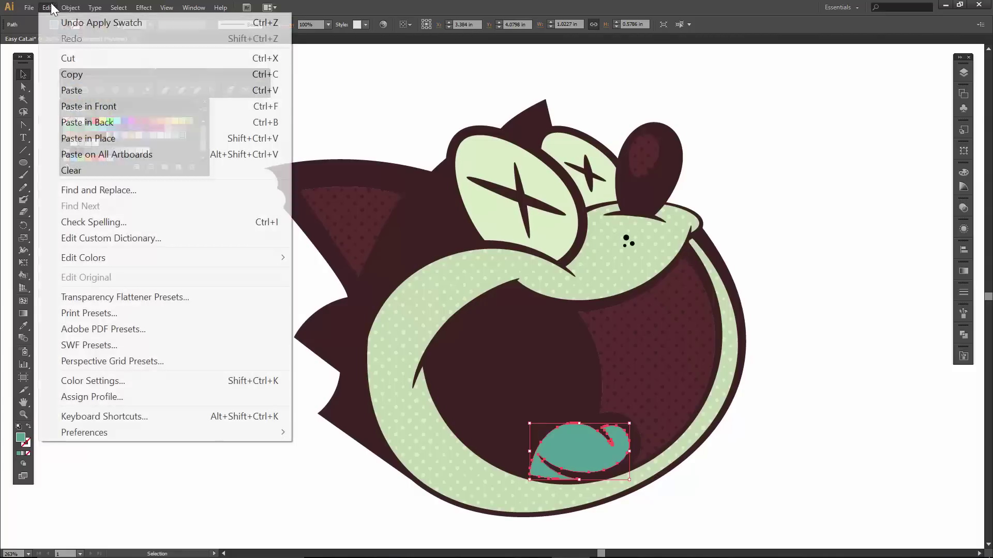
pyautogui.click(104, 106)
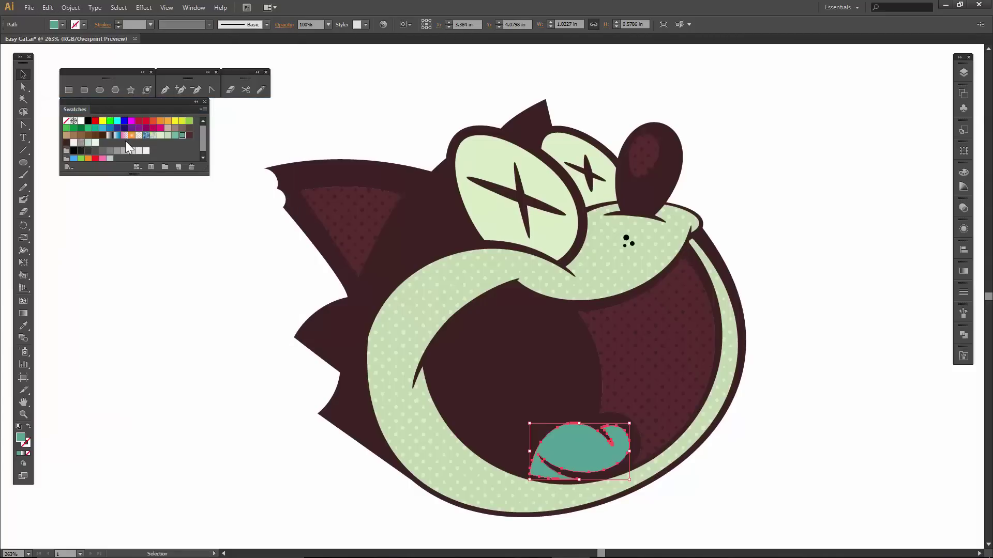
pyautogui.click(88, 143)
pyautogui.click(29, 4)
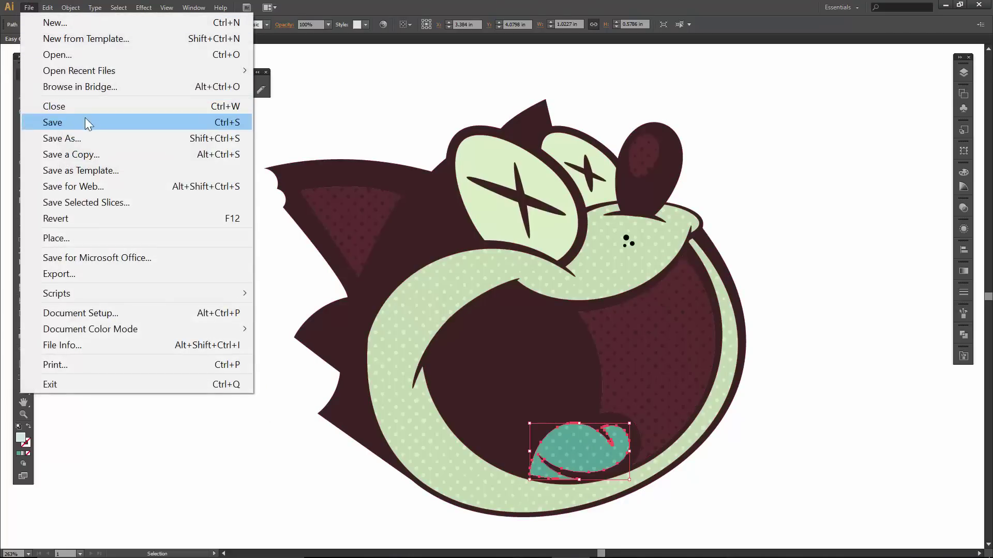
pyautogui.click(86, 122)
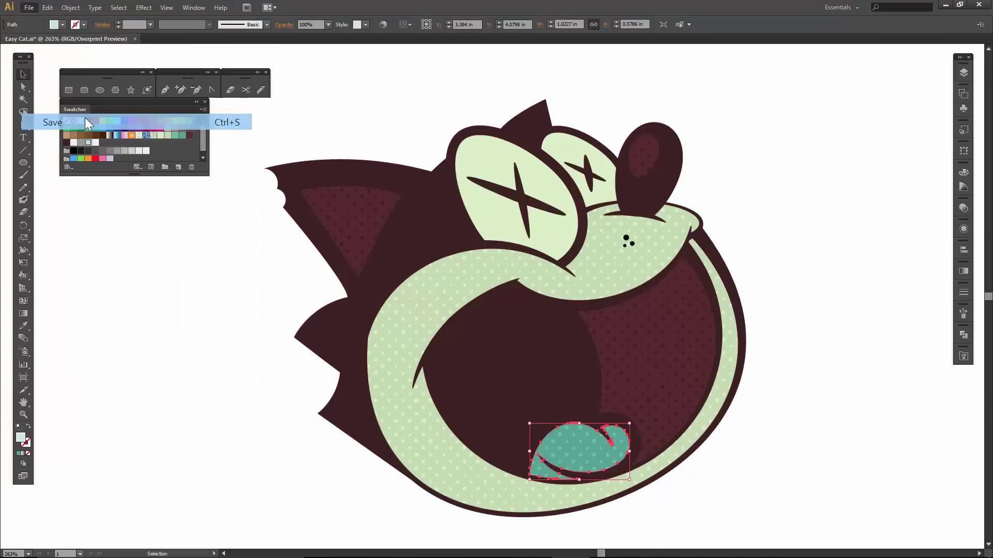
# Duplicate the BRUSHES copy 2 layer, then lock and hide the duplicate, BRUSHES copy 3
pyautogui.click(964, 71)
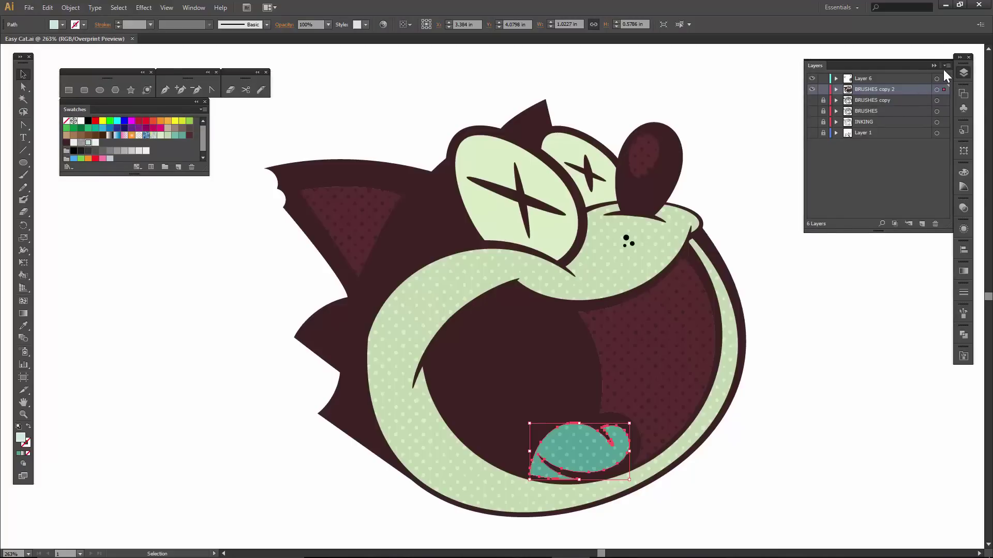
pyautogui.click(944, 67)
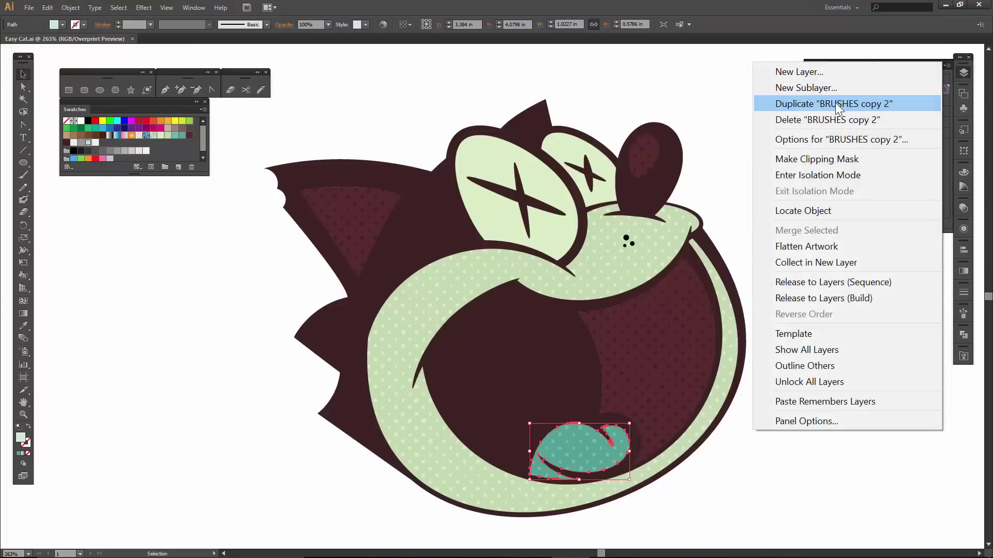
pyautogui.click(836, 103)
pyautogui.click(824, 89)
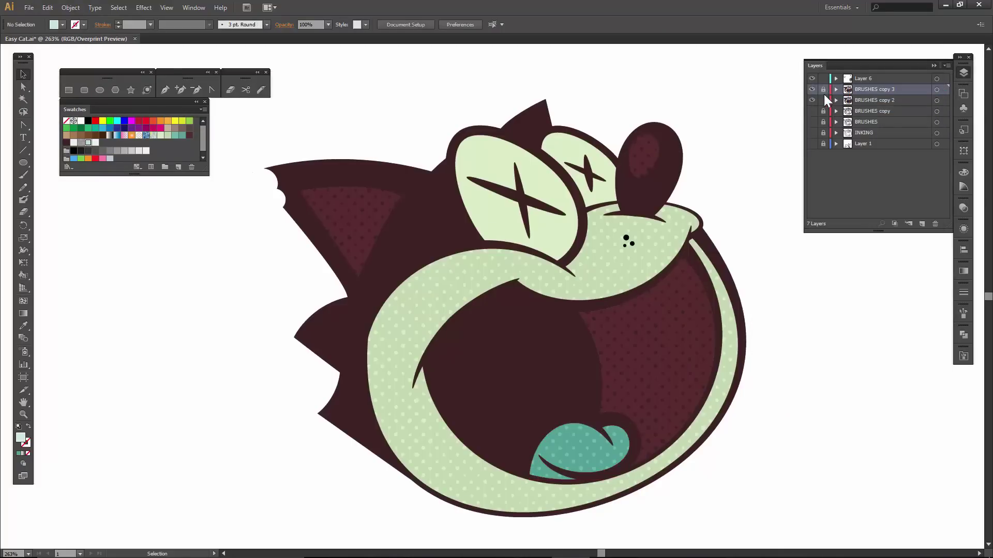
pyautogui.click(811, 90)
# Unite all artwork on the BRUSHES copy 2 layer into one silhouette and fill it with the light green swatch
pyautogui.click(937, 101)
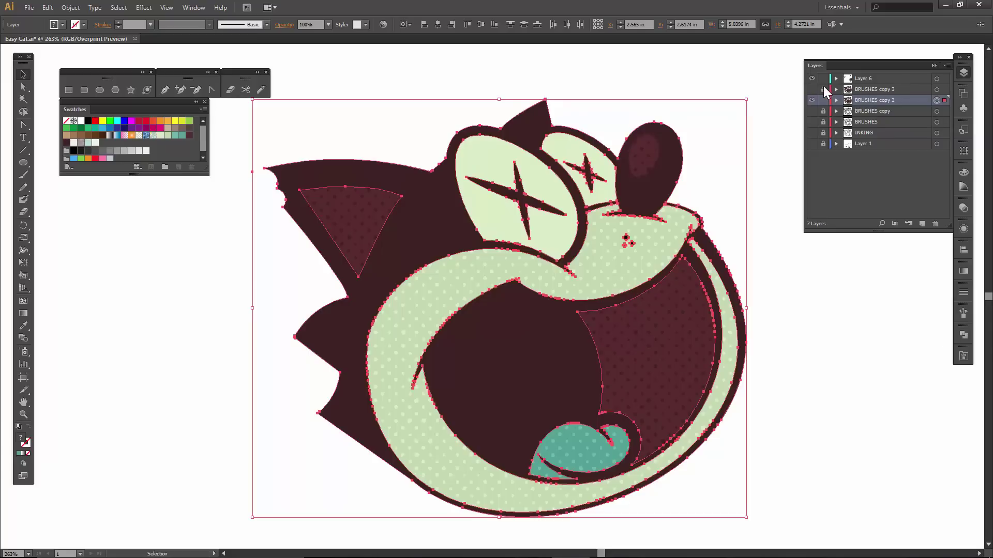
pyautogui.click(964, 335)
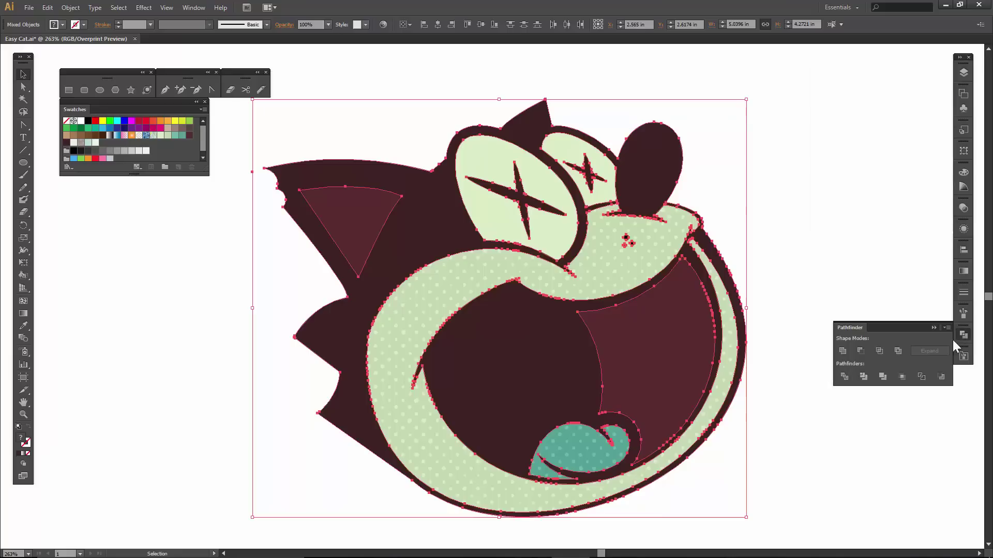
pyautogui.click(844, 352)
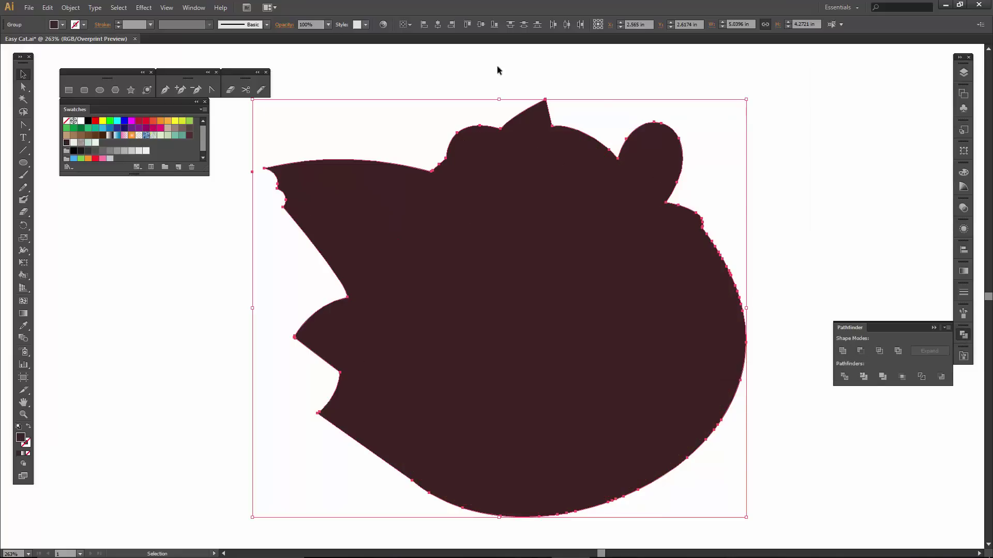
pyautogui.click(168, 135)
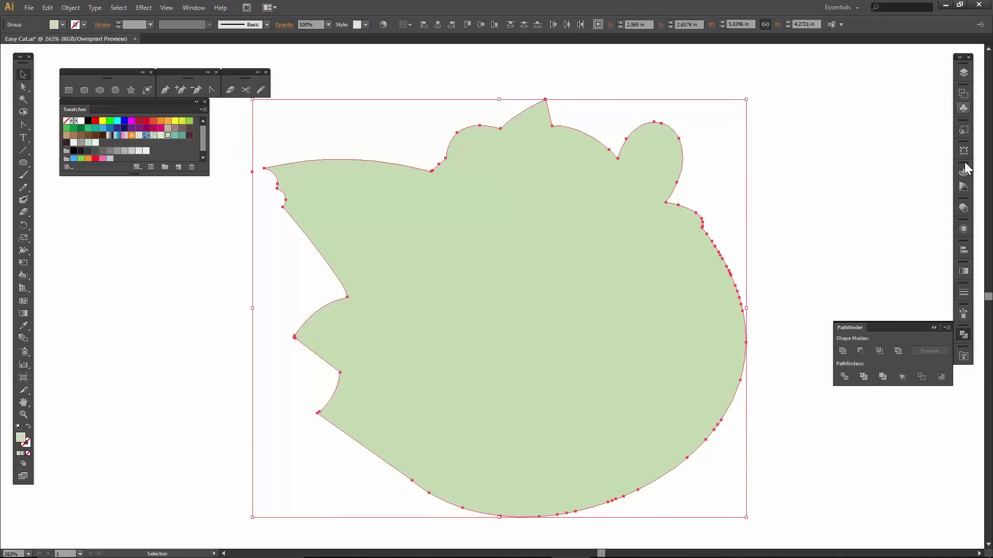
pyautogui.click(936, 328)
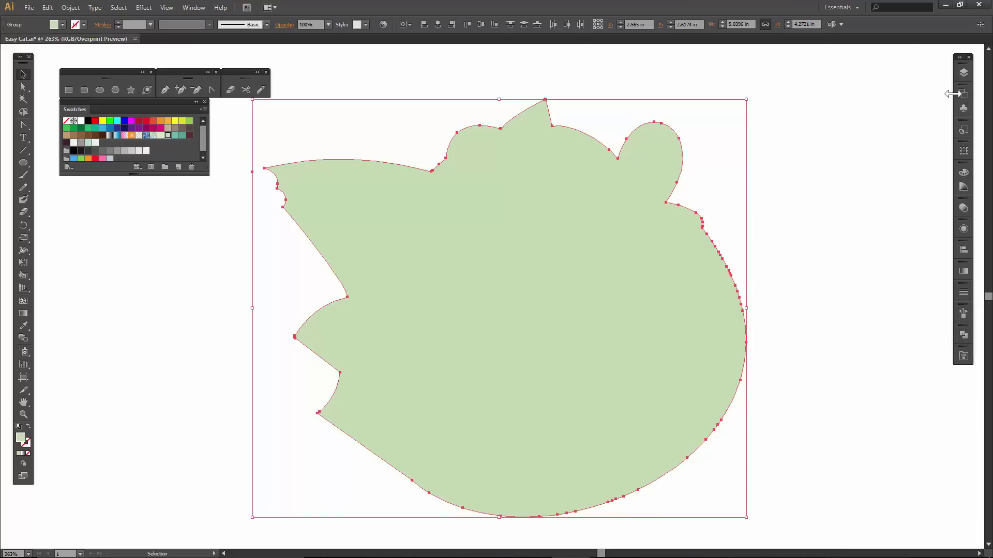
# Remove the stray point beside the silhouette's large ear tip with the Eraser and show the BRUSHES copy 3 layer
pyautogui.click(963, 73)
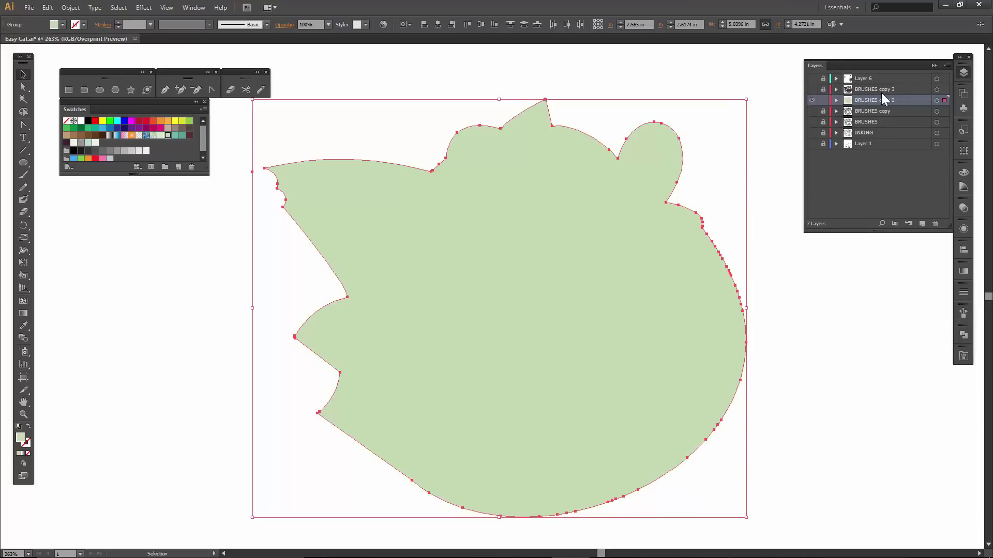
pyautogui.keyDown('alt'); pyautogui.click(812, 100); pyautogui.keyUp('alt')
pyautogui.hotkey('ctrl', 'z')
pyautogui.hotkey('shift', 'e')
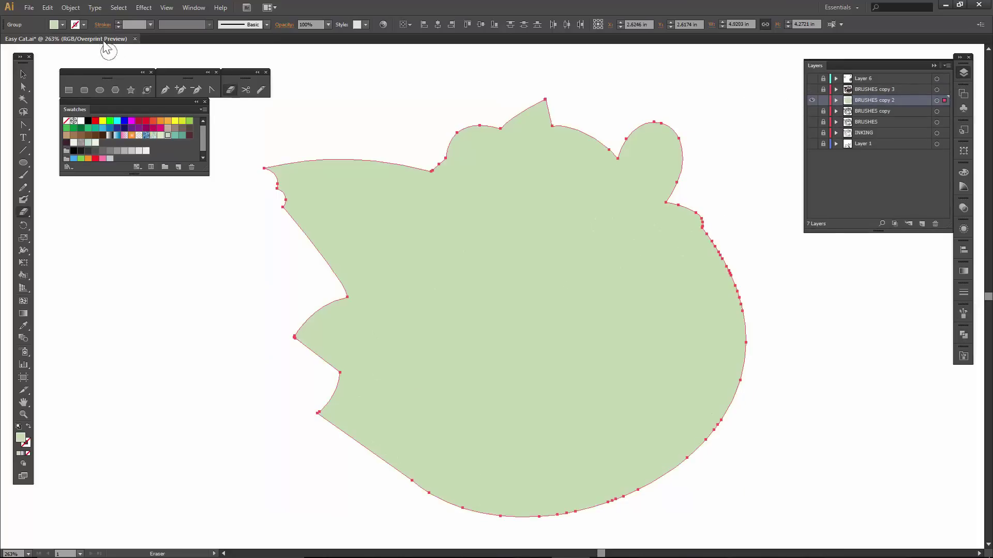
pyautogui.click(71, 7)
pyautogui.click(811, 90)
pyautogui.click(810, 90)
# Offset the green silhouette's path by 0.1 in with round joins and preview the offset
pyautogui.click(71, 8)
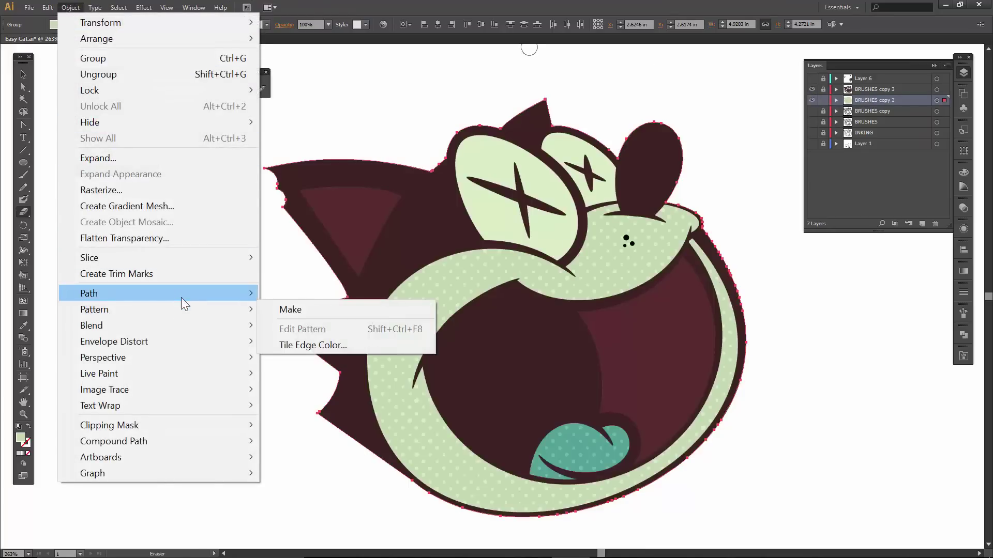
pyautogui.moveTo(181, 297)
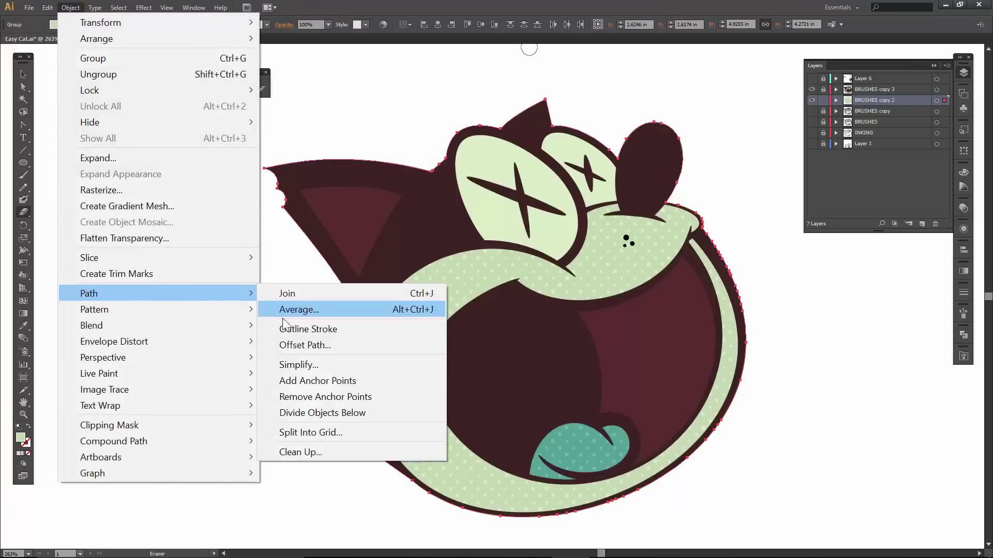
pyautogui.click(308, 343)
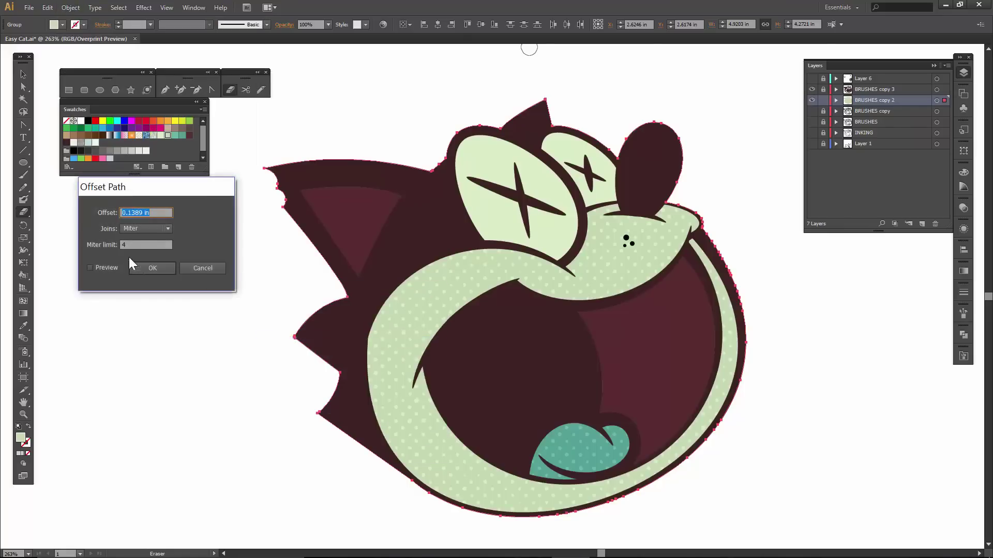
pyautogui.click(132, 231)
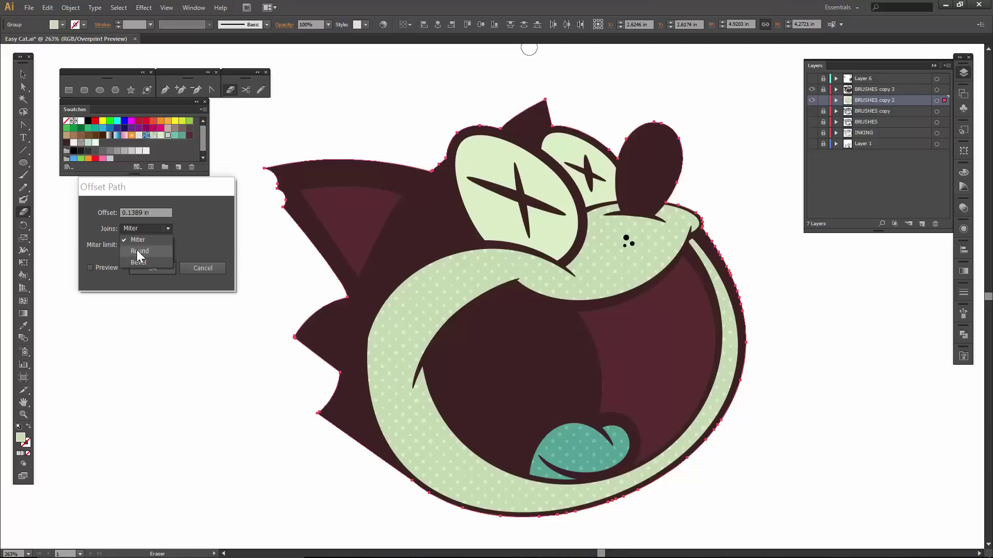
pyautogui.click(137, 250)
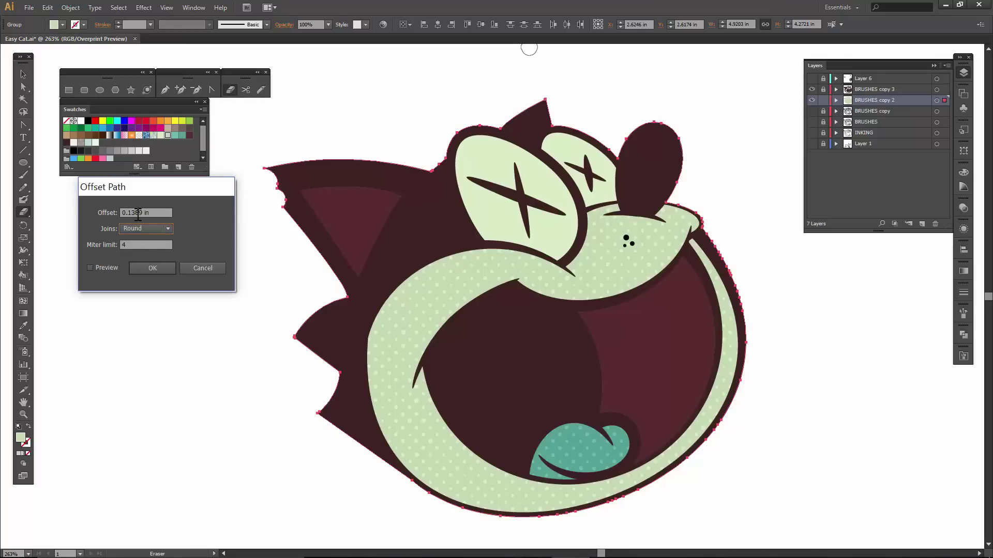
pyautogui.moveTo(141, 214); pyautogui.dragTo(132, 215)
pyautogui.write('0')
pyautogui.click(89, 267)
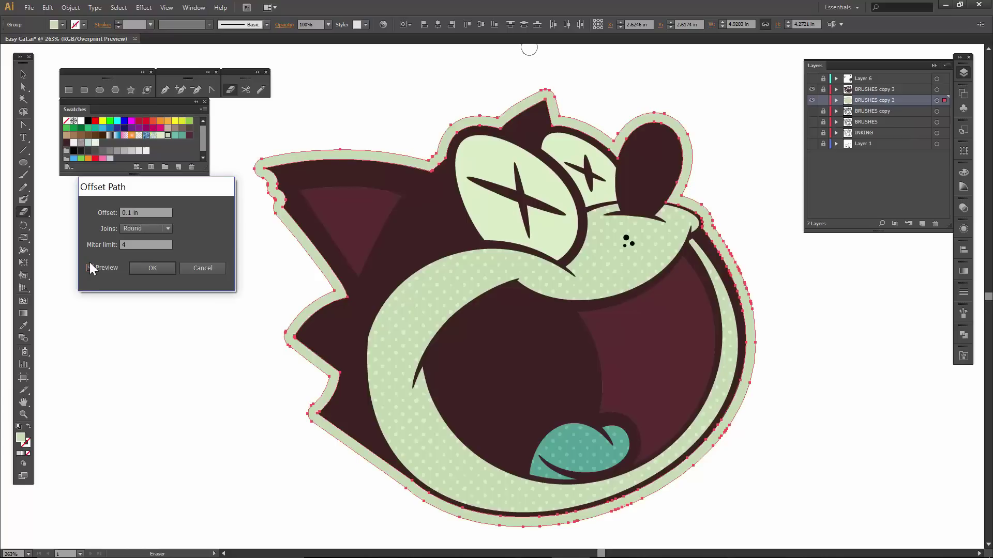